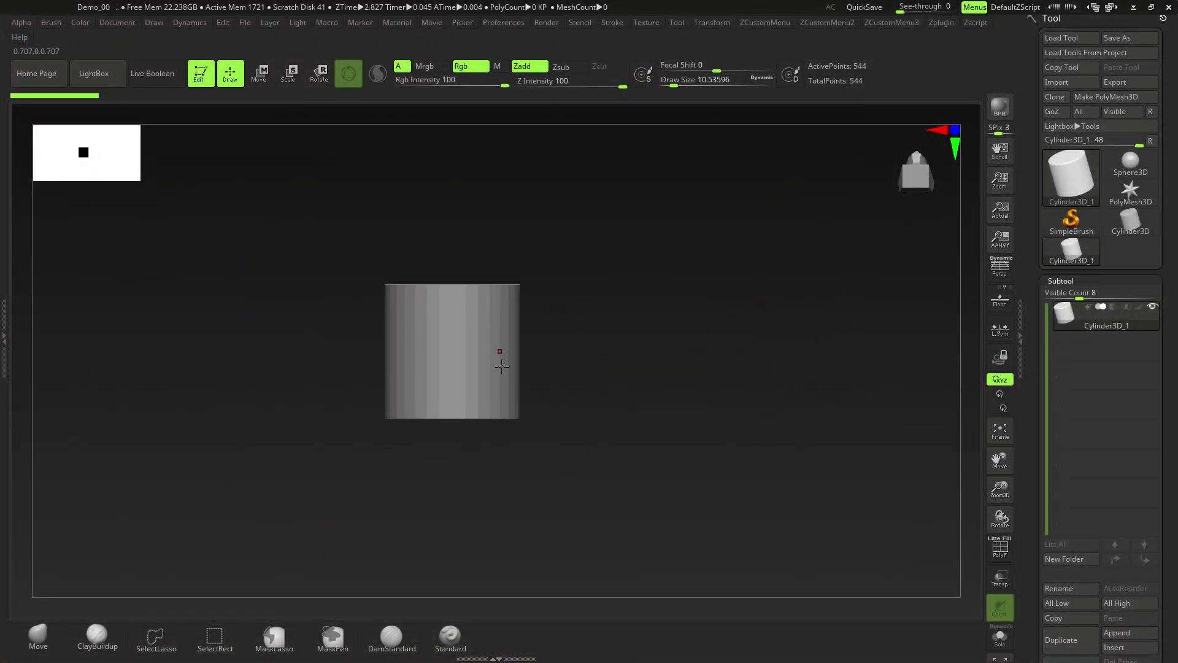
- Insert a Sphere3D as a new subtool below the cylinder
alt+right_drag(487, 388, 498, 419)
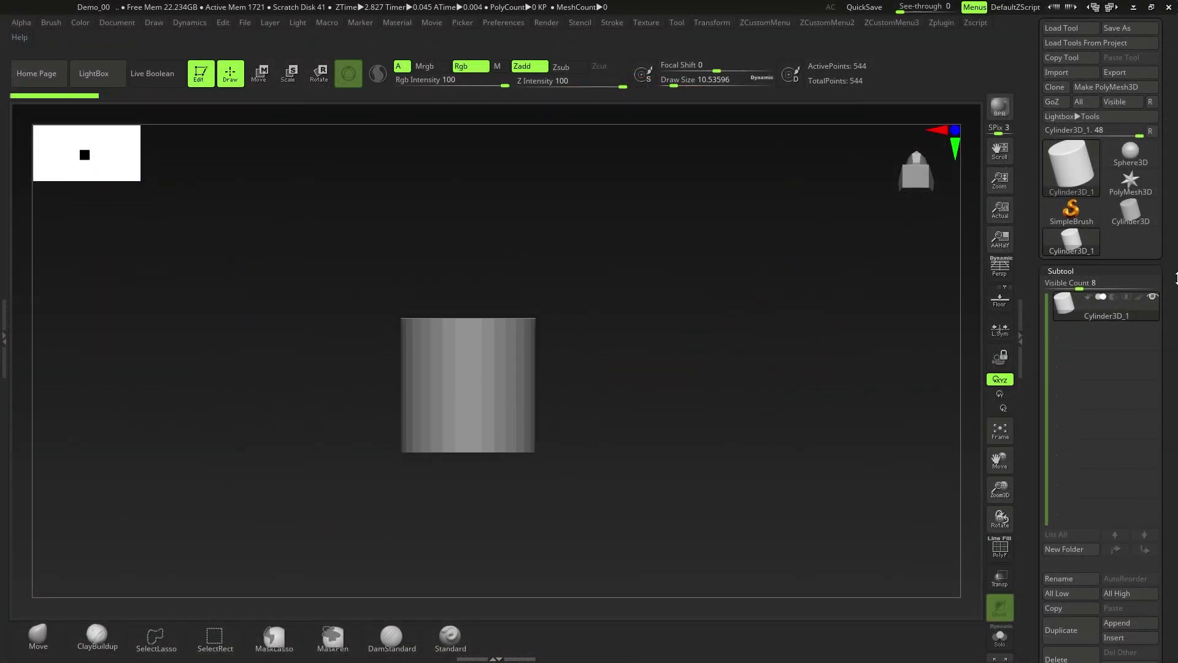
scroll(1156, 463, down, 3)
click(1121, 467)
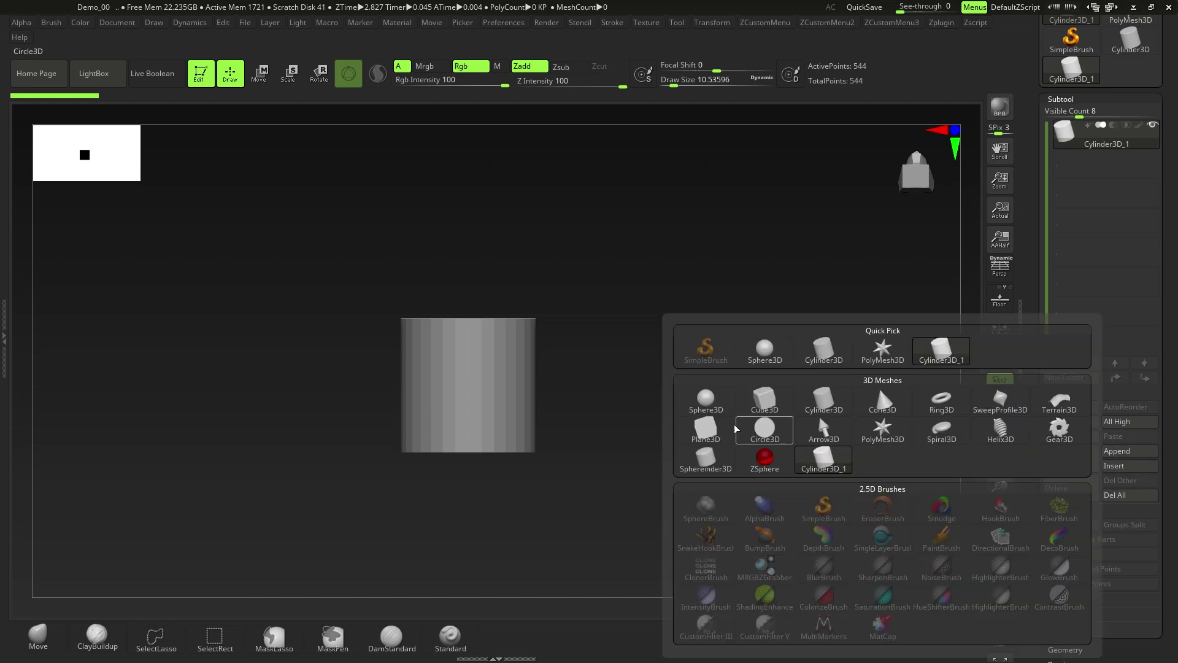
click(706, 402)
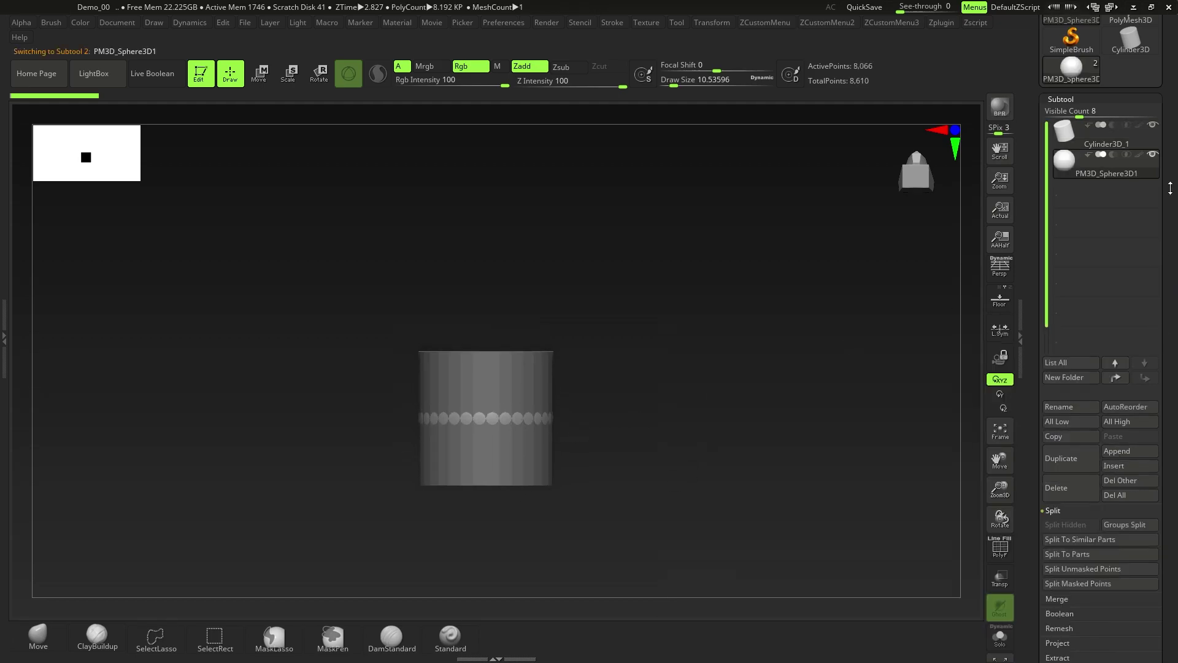
- Delete the Cylinder3D_1 subtool, keeping only the sphere
click(1150, 142)
click(1060, 492)
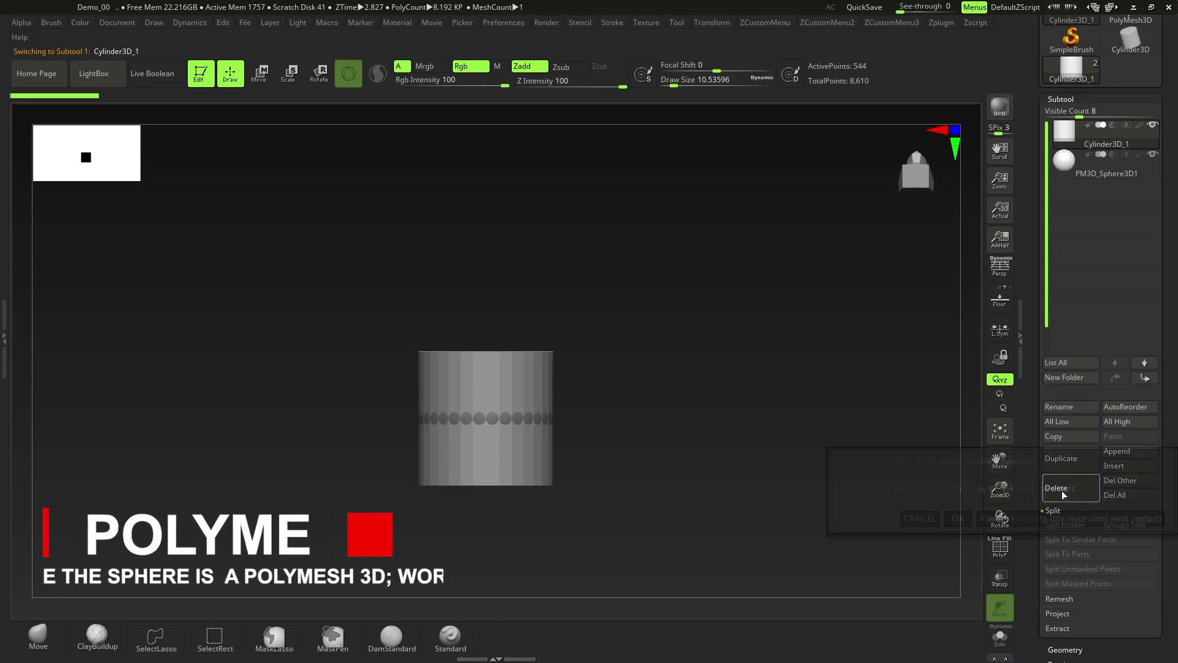
click(958, 518)
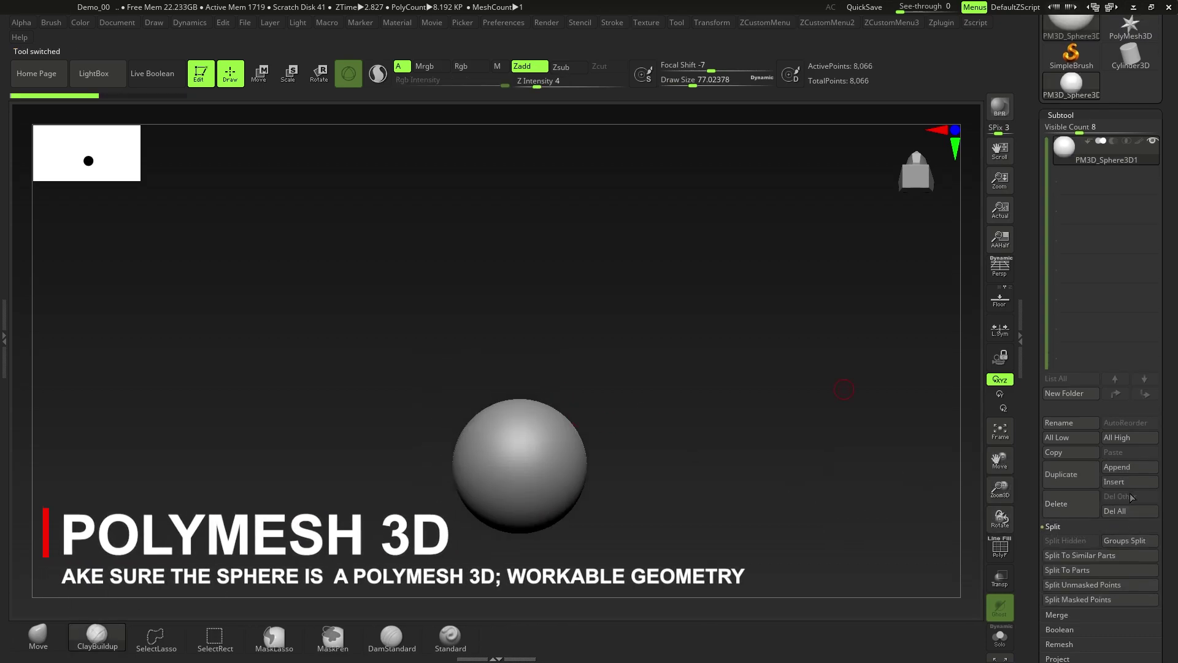
- Insert a Plane3D as a new subtool below the sphere
click(1131, 483)
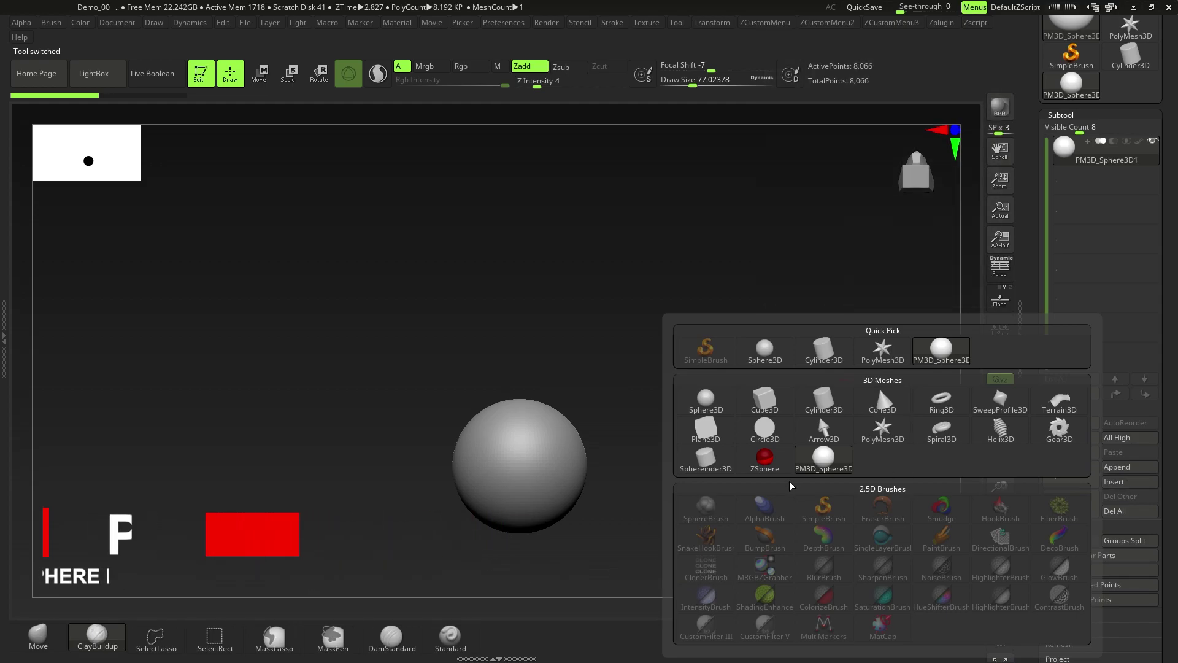
click(706, 430)
alt+drag(504, 493, 514, 436)
drag(612, 402, 605, 474)
right_drag(605, 473, 582, 393)
- Rotate the plane to lie horizontally, raise it above the sphere and enlarge it beyond the sphere's width
key(w)
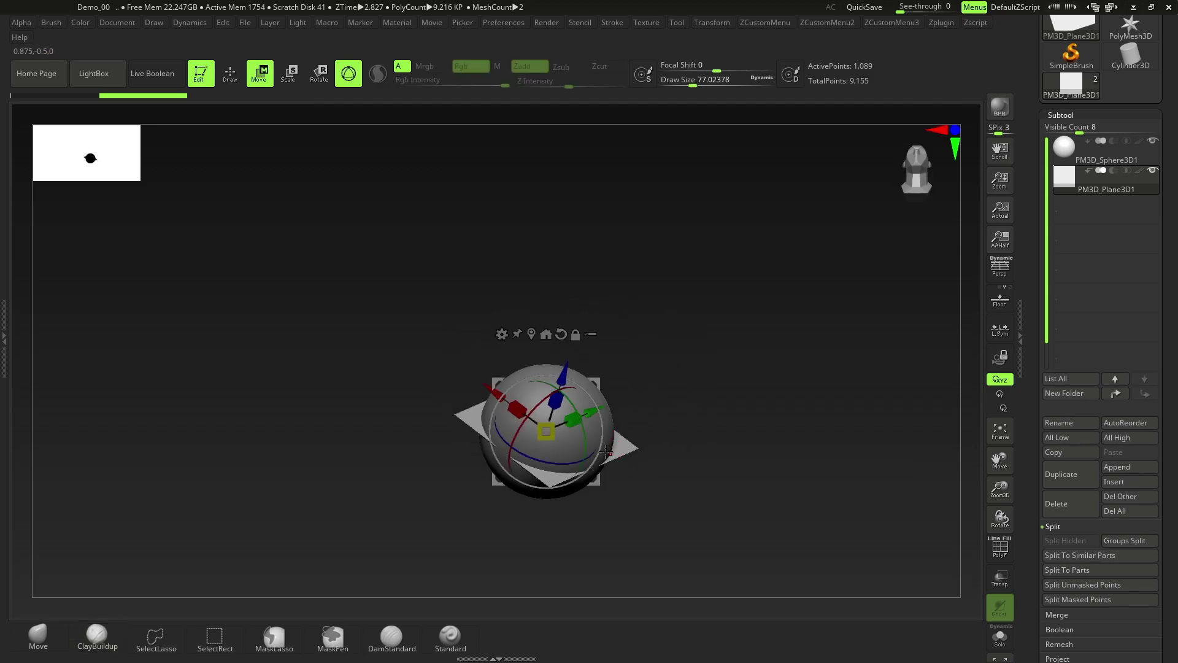
drag(565, 372, 584, 306)
shift+right_drag(583, 306, 602, 444)
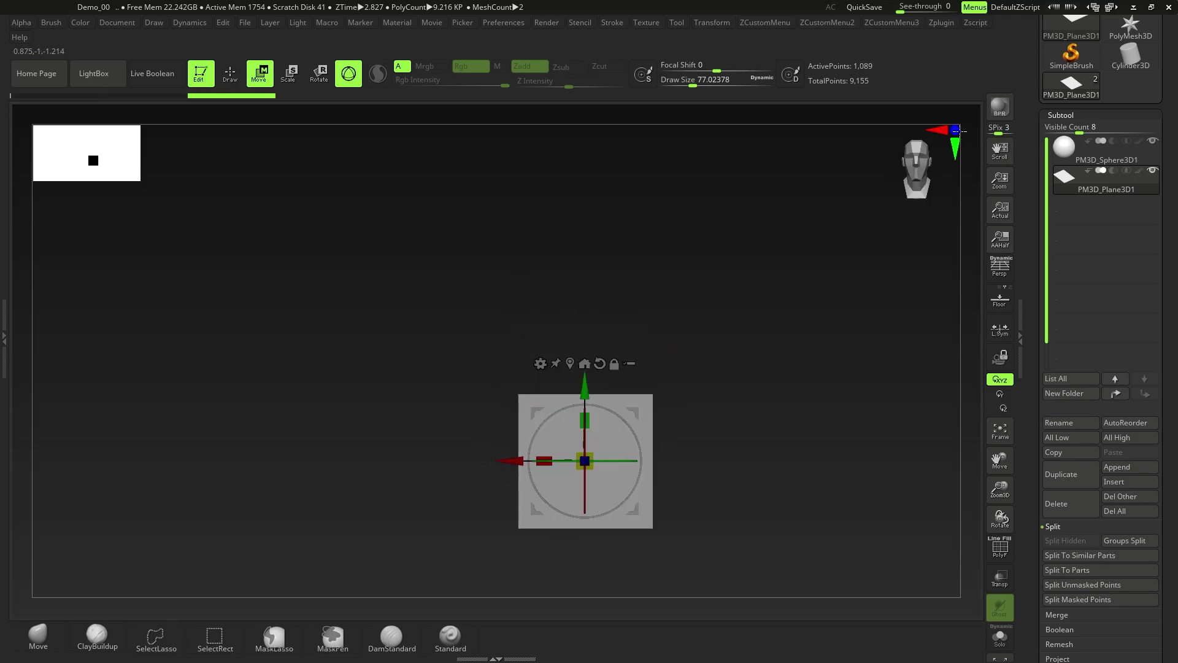
shift+drag(585, 435, 583, 345)
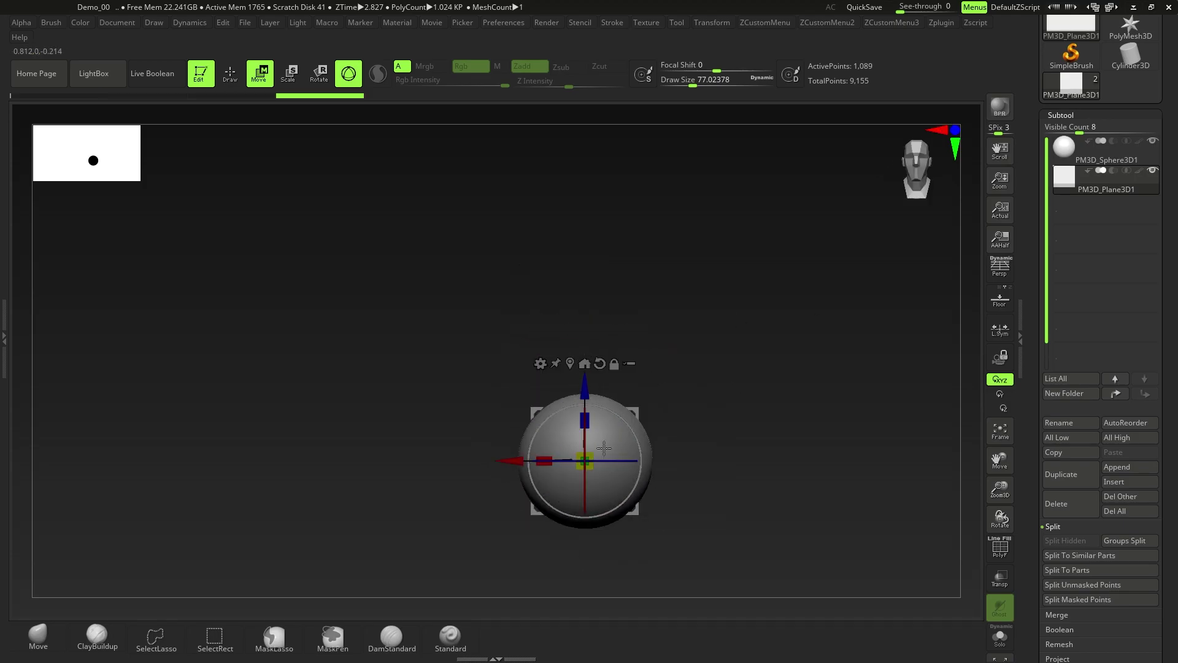
shift+right_drag(644, 405, 588, 399)
drag(585, 385, 602, 291)
right_drag(602, 291, 736, 454)
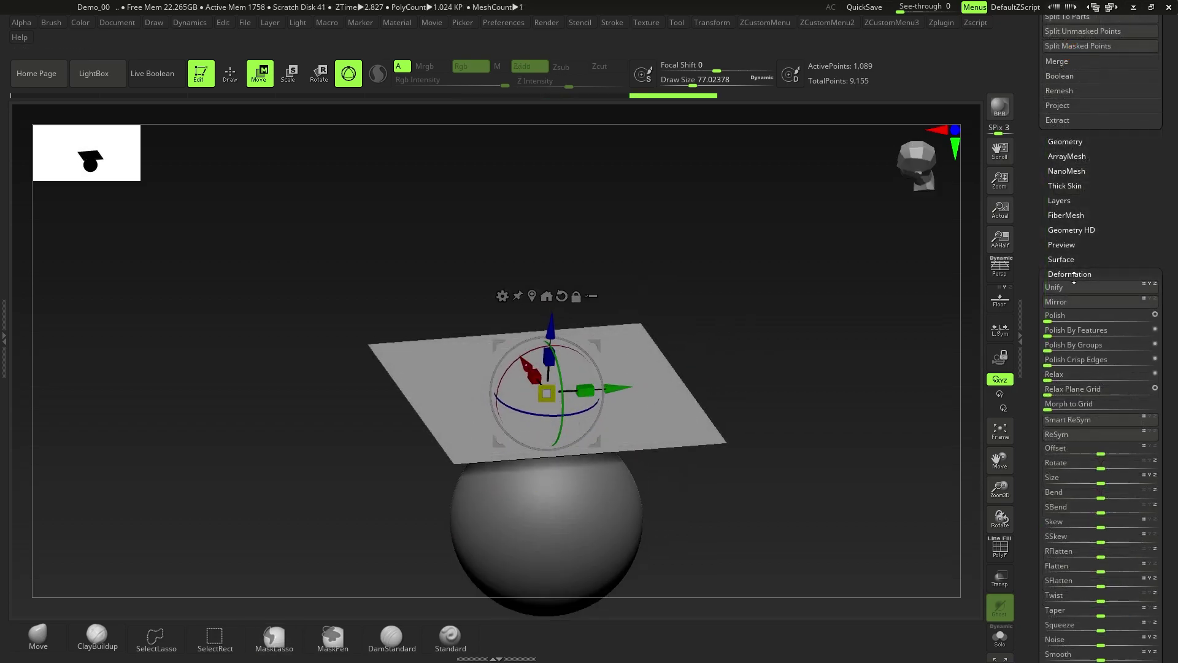
- Turn on Dynamic subdivision for the plane and display its polyframe
click(1073, 276)
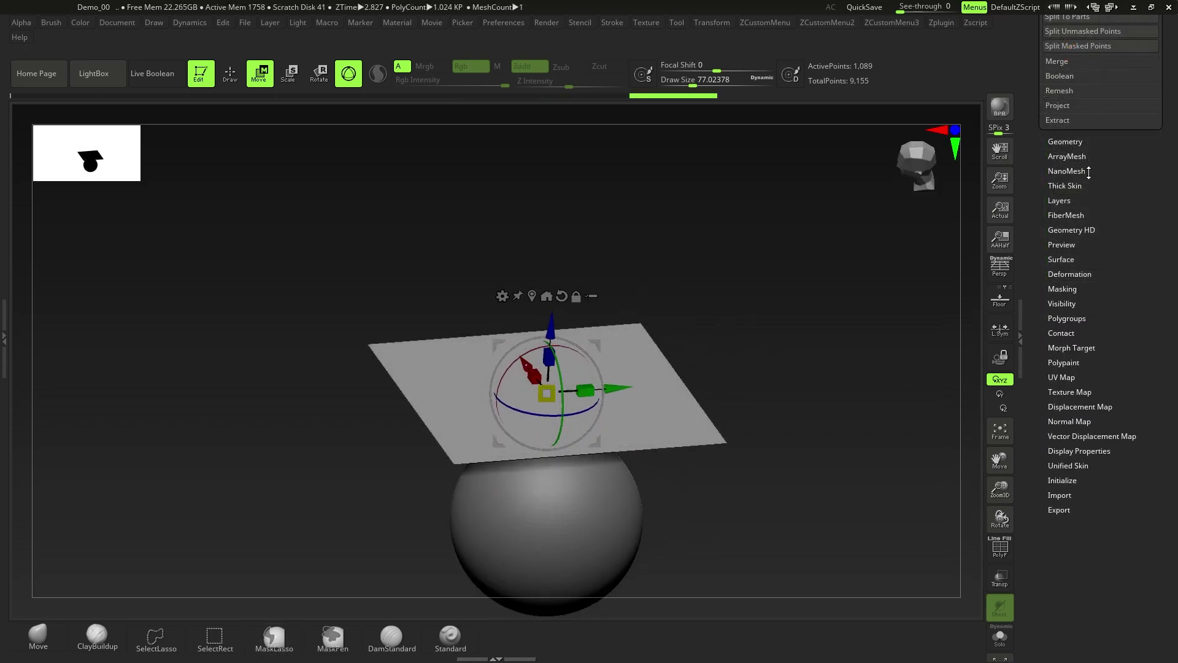
click(1068, 141)
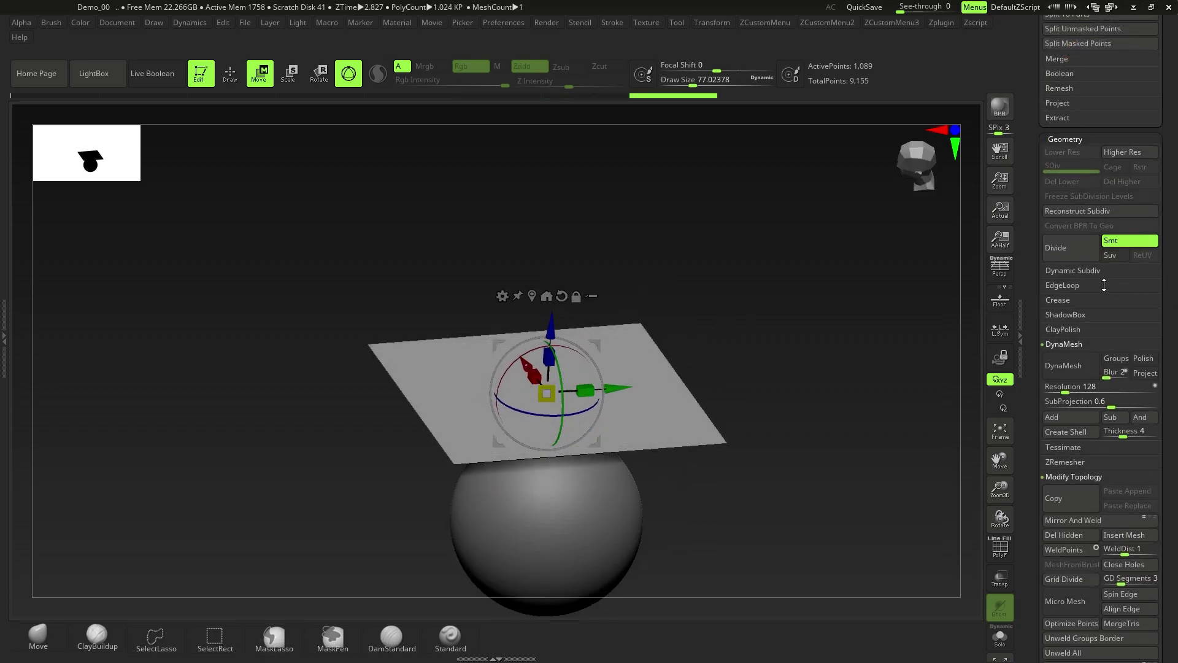
click(1087, 344)
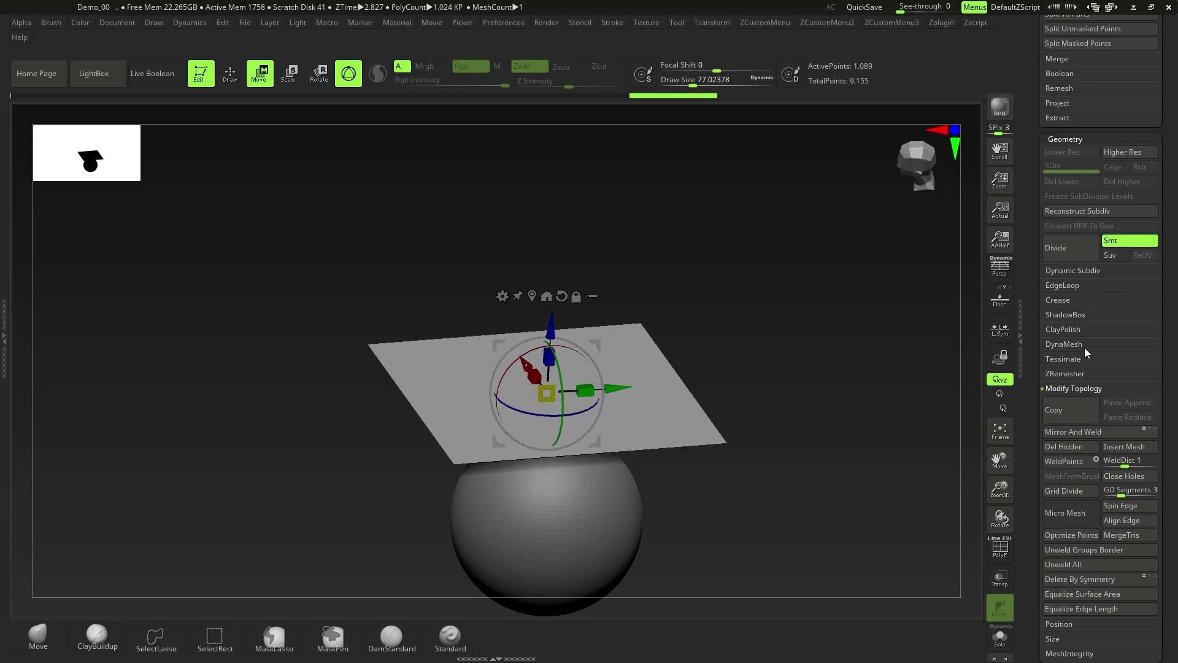
click(1073, 271)
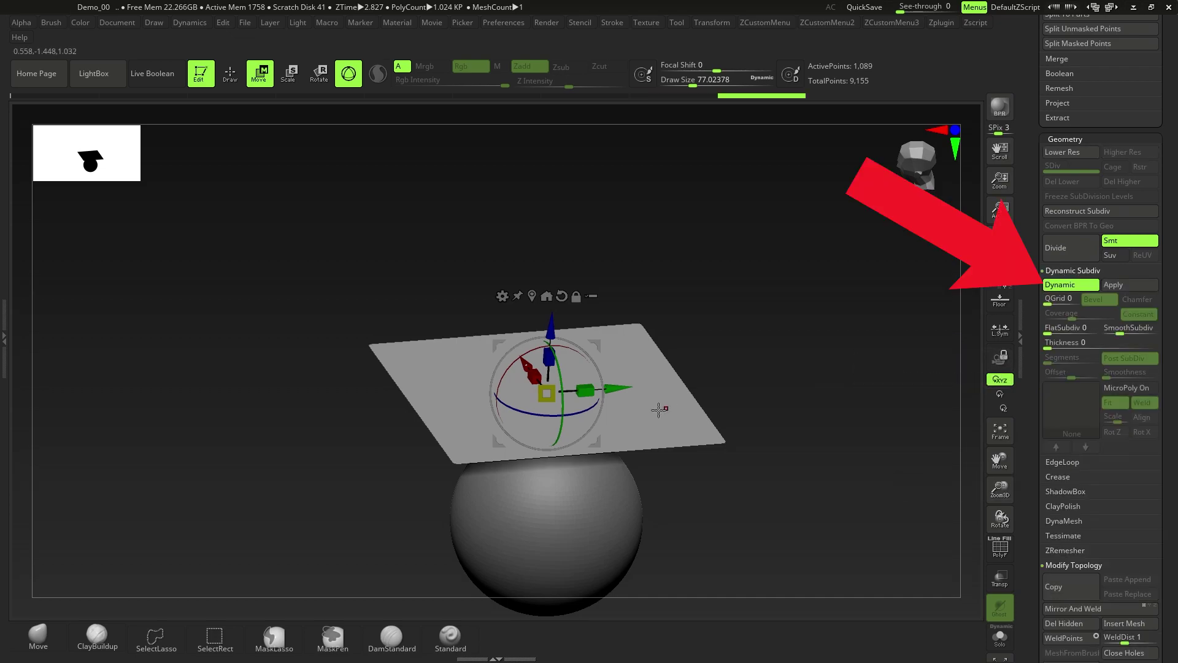
key(shift+f)
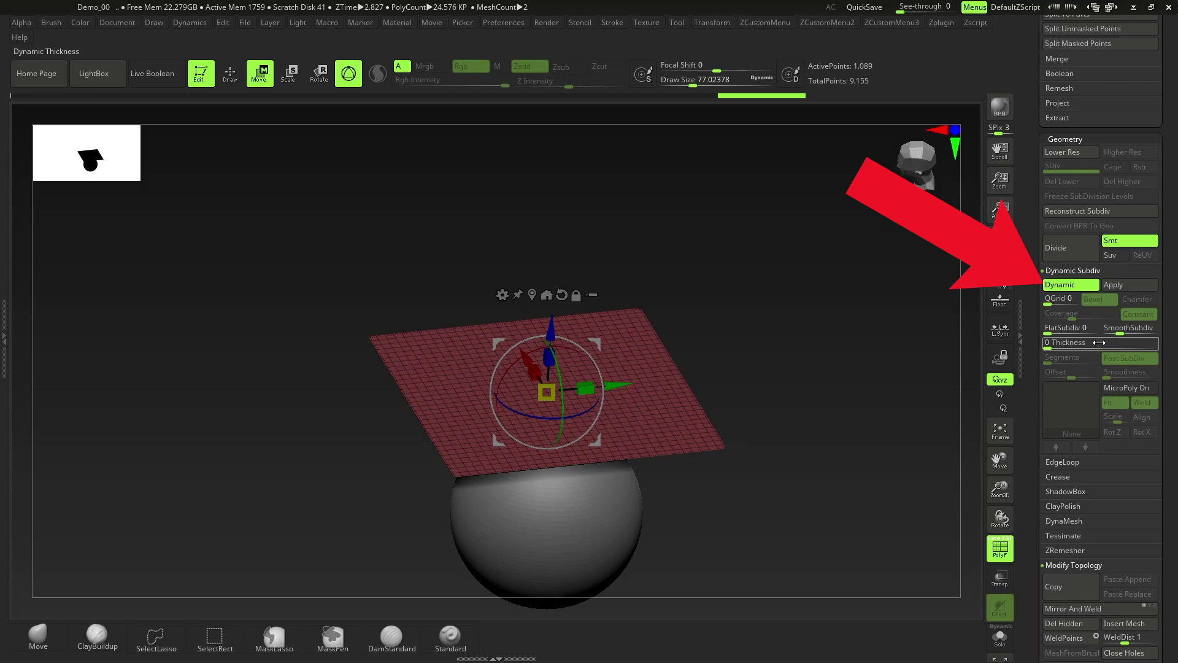
- Give the plane a dynamic thickness of about 0.0207 with Post SubDiv turned off
drag(1051, 345, 1093, 346)
right_drag(715, 527, 687, 451)
ctrl+right_drag(687, 451, 679, 475)
drag(678, 474, 705, 414)
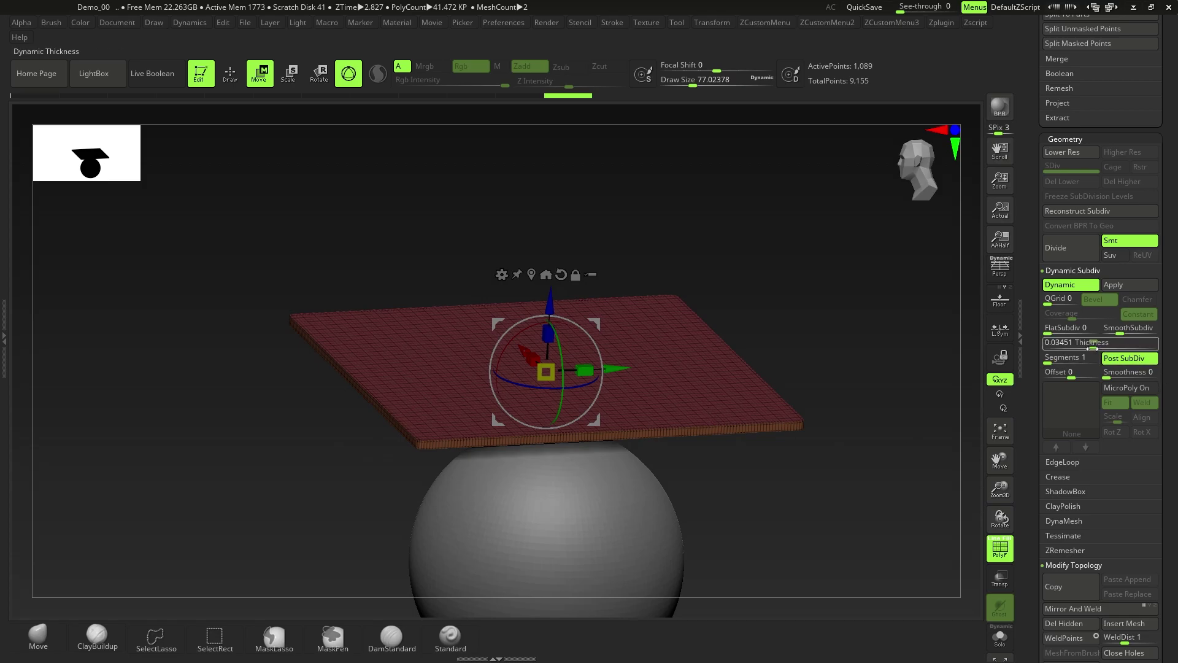
drag(1090, 345, 1120, 331)
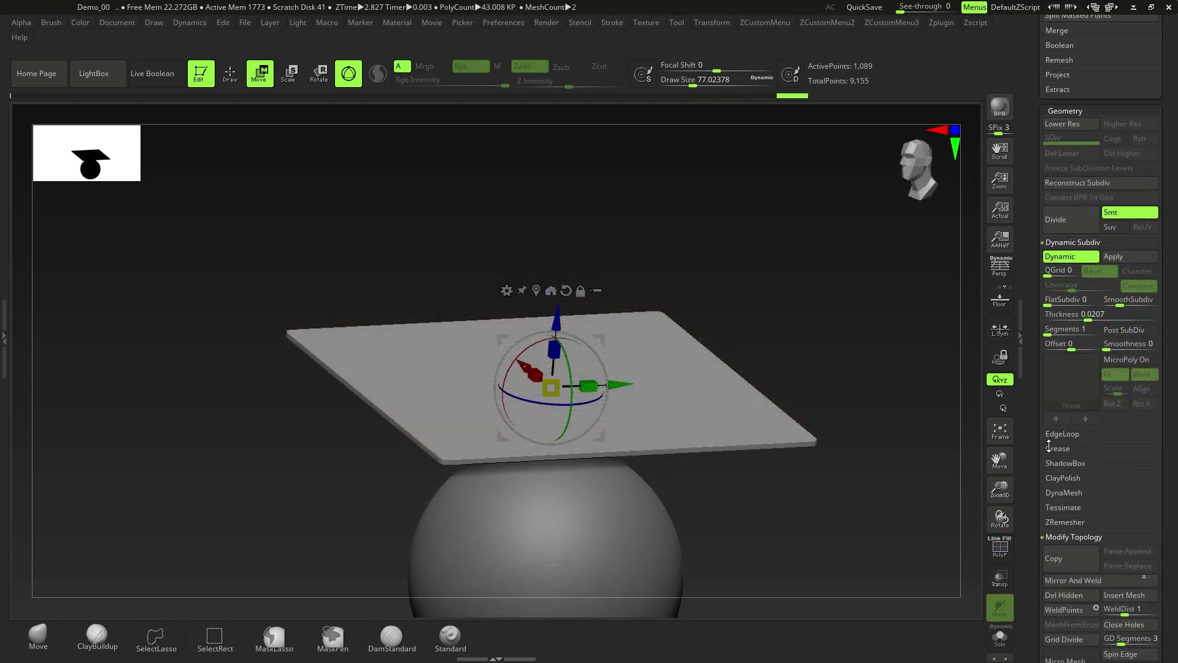
- Set the plane's CreaseLvl to 2 and raise its SmoothSubdiv level for a smoother preview
click(1050, 448)
scroll(1171, 488, down, 1)
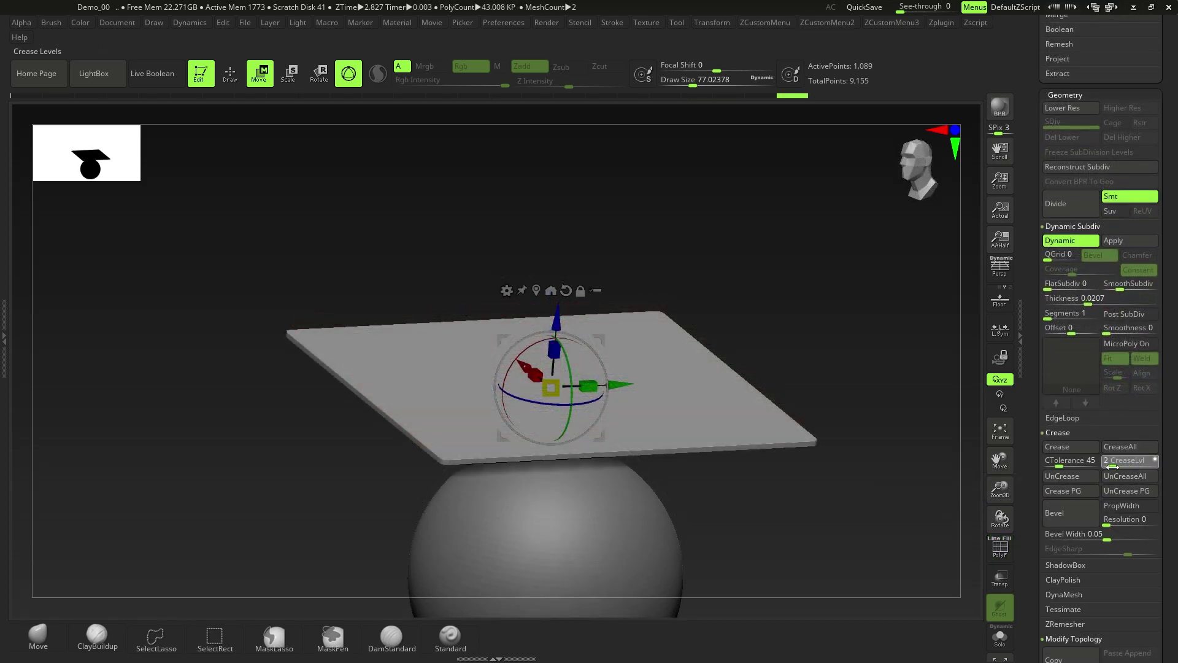
drag(1110, 465, 1115, 466)
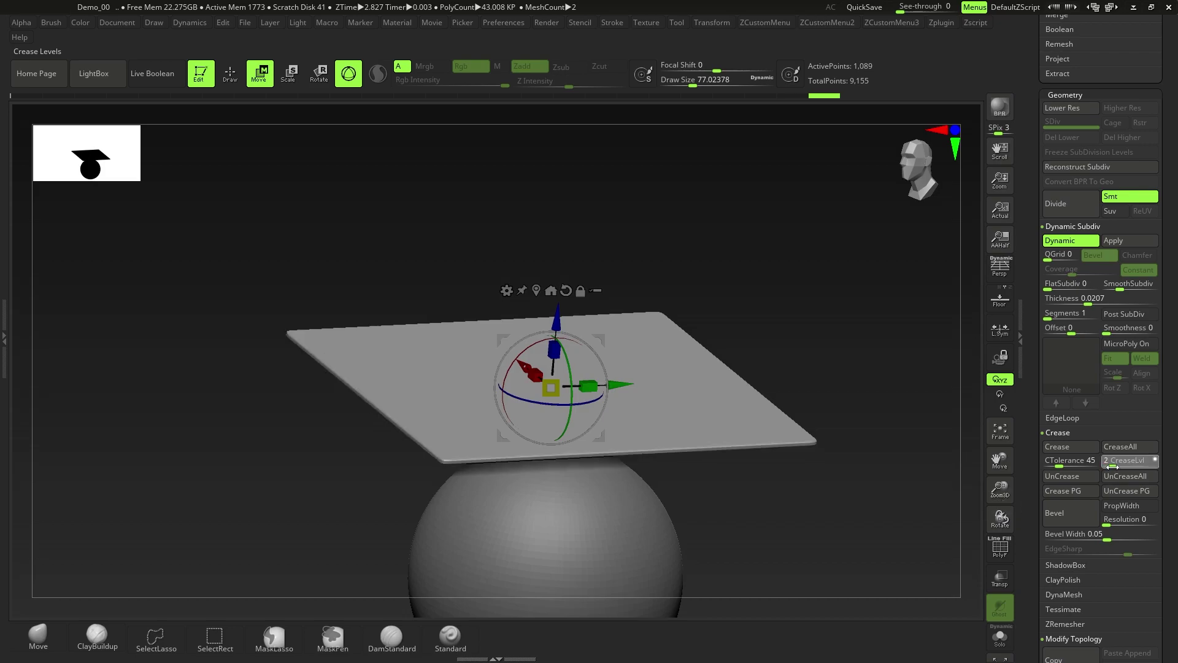
drag(1120, 288, 1122, 289)
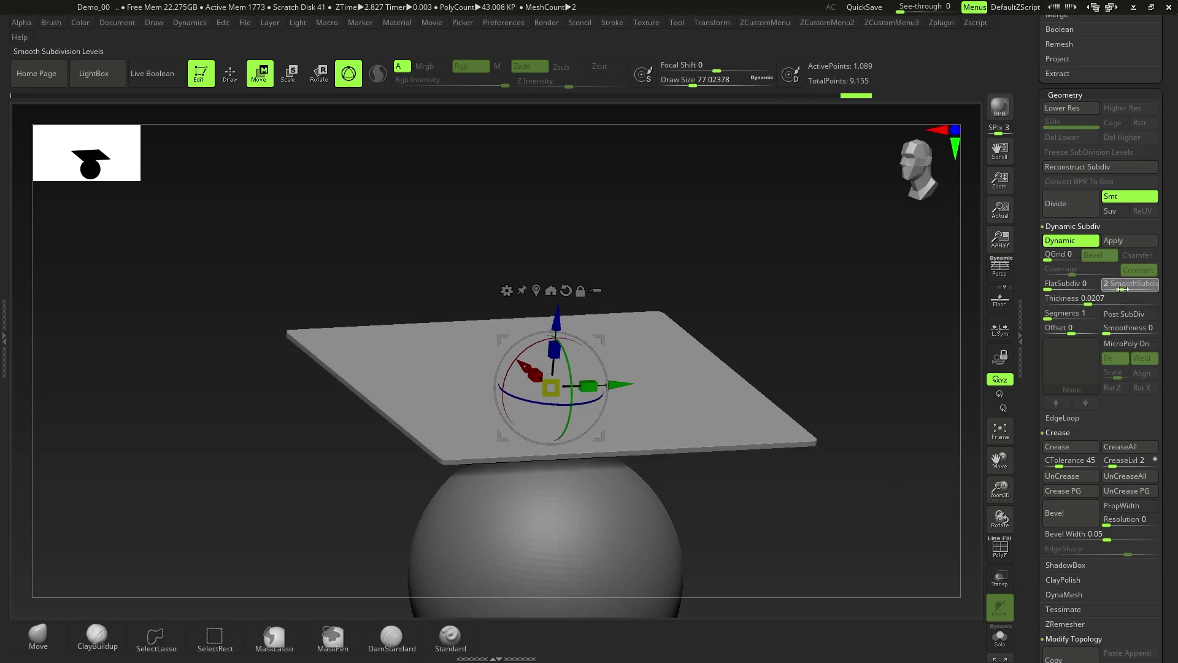
shift+drag(652, 463, 631, 447)
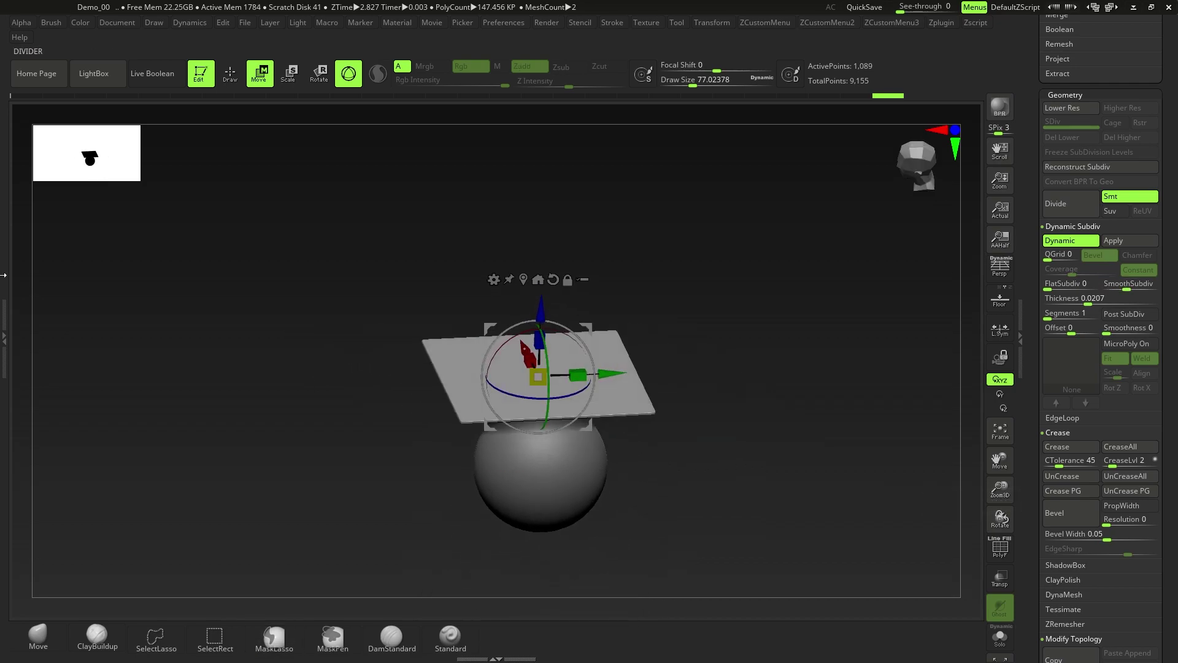
- Dock the Dynamics palette in the side tray so its simulation settings stay accessible
click(5, 302)
drag(140, 20, 16, 100)
alt+right_drag(615, 405, 567, 356)
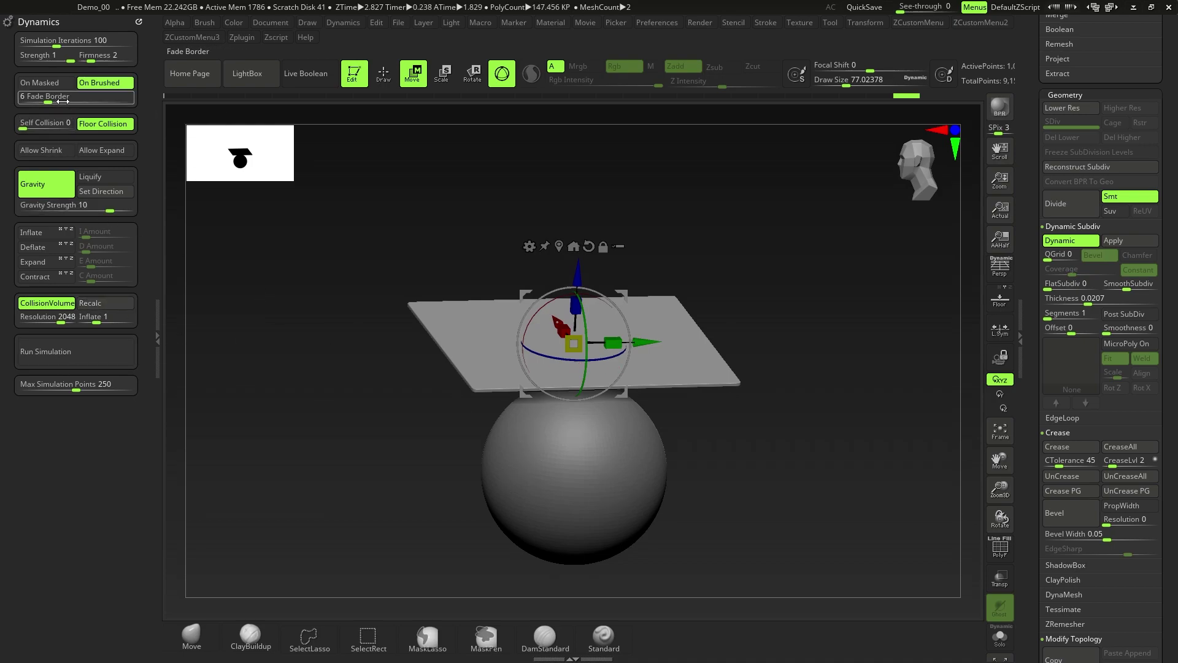
- Try running the gravity simulation on the plane, stop it and undo the result
click(68, 354)
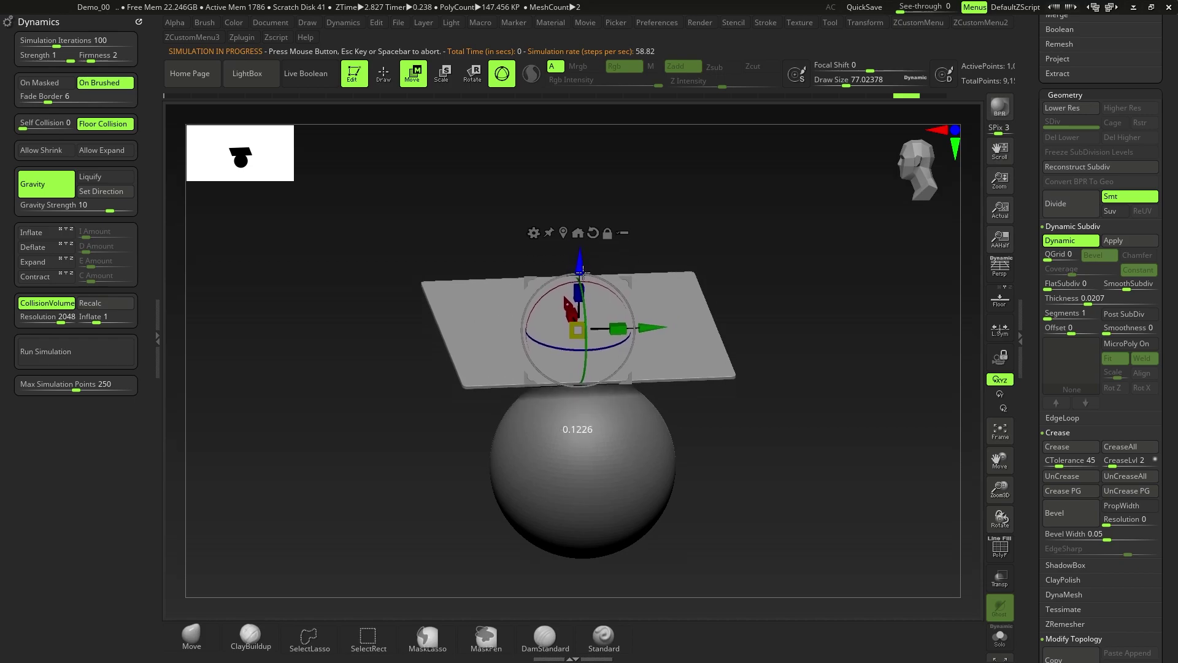
click(108, 358)
click(108, 359)
key(ctrl+z)
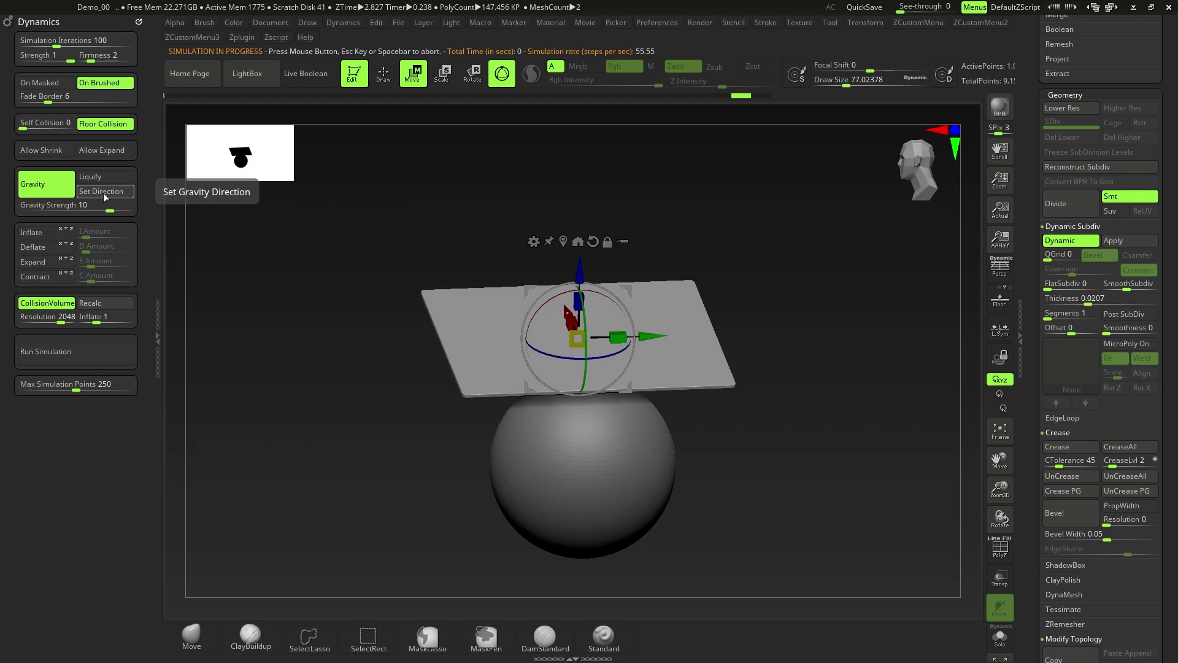
- Run the gravity simulation with Floor Collision on until the plane drapes over the sphere, and stop it
shift+right_drag(535, 328, 541, 382)
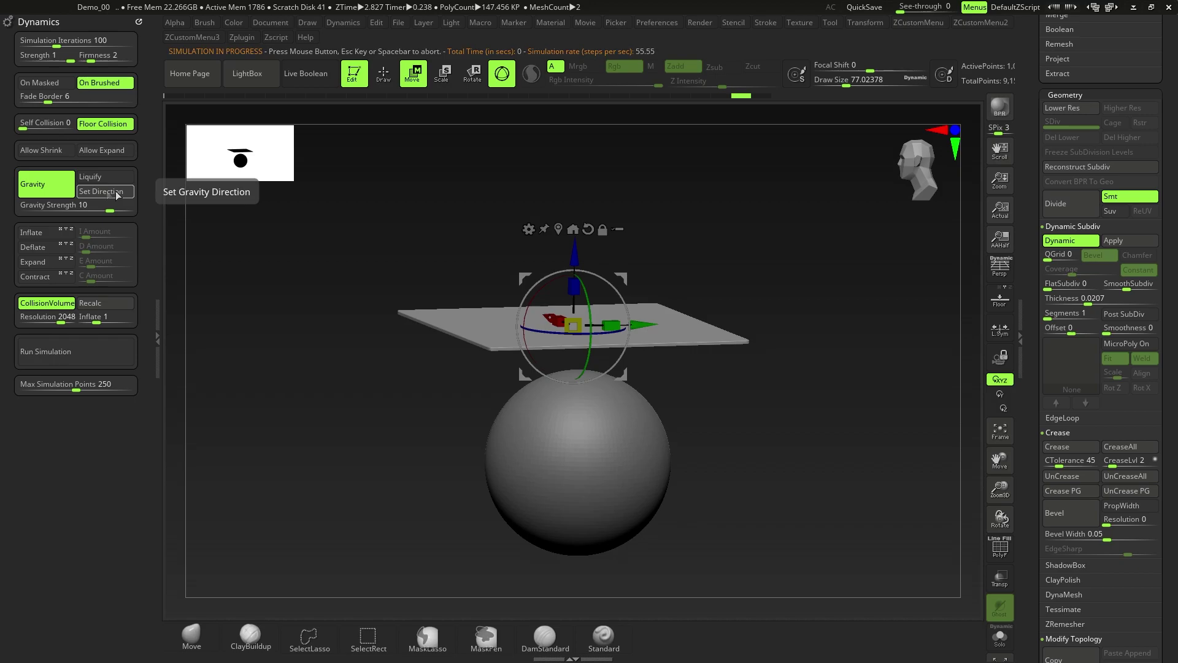
click(84, 357)
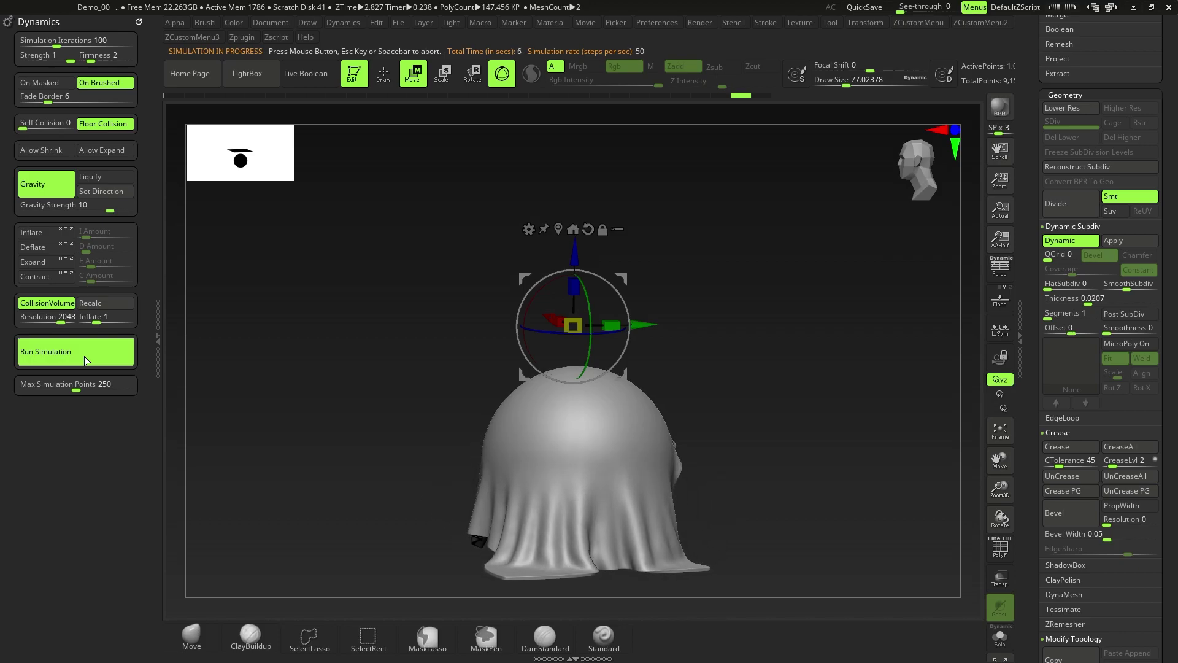
click(84, 357)
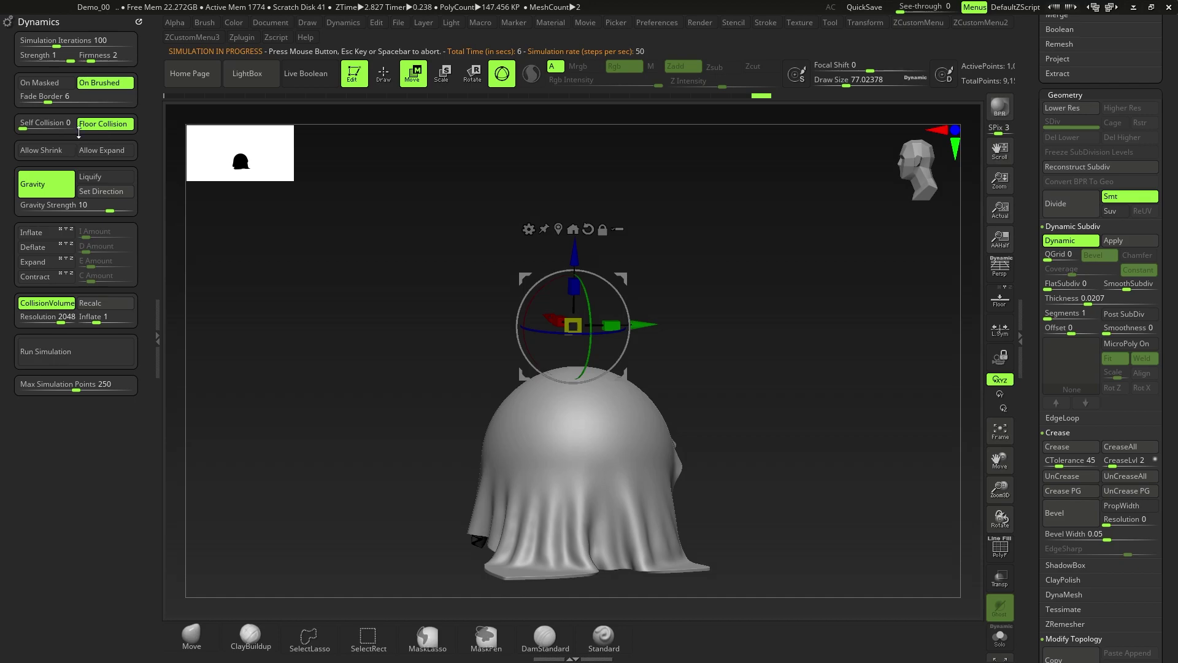
- Turn off Floor Collision and rerun the simulation from the undraped flat plane
click(103, 127)
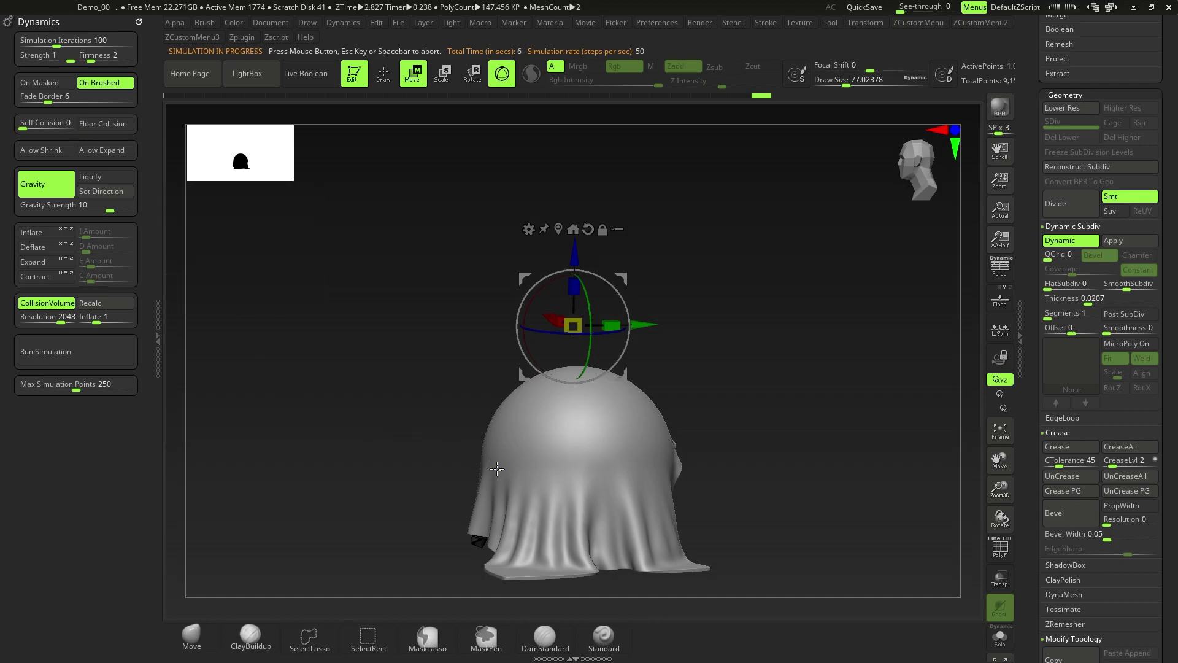
key(ctrl+z)
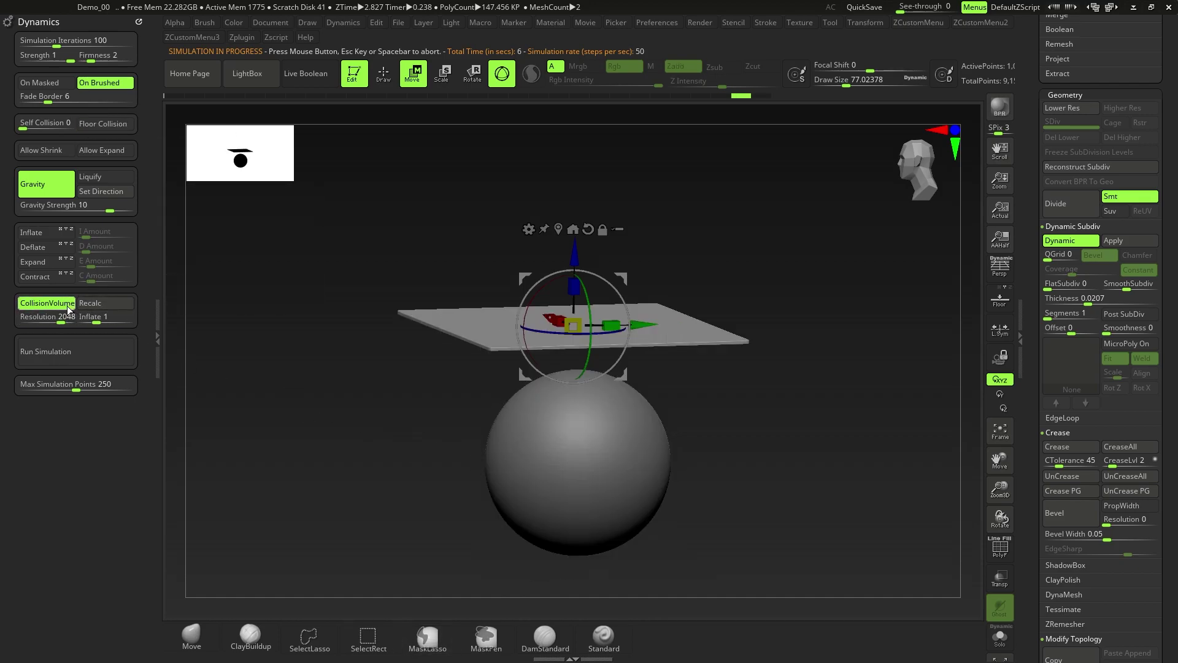
click(81, 358)
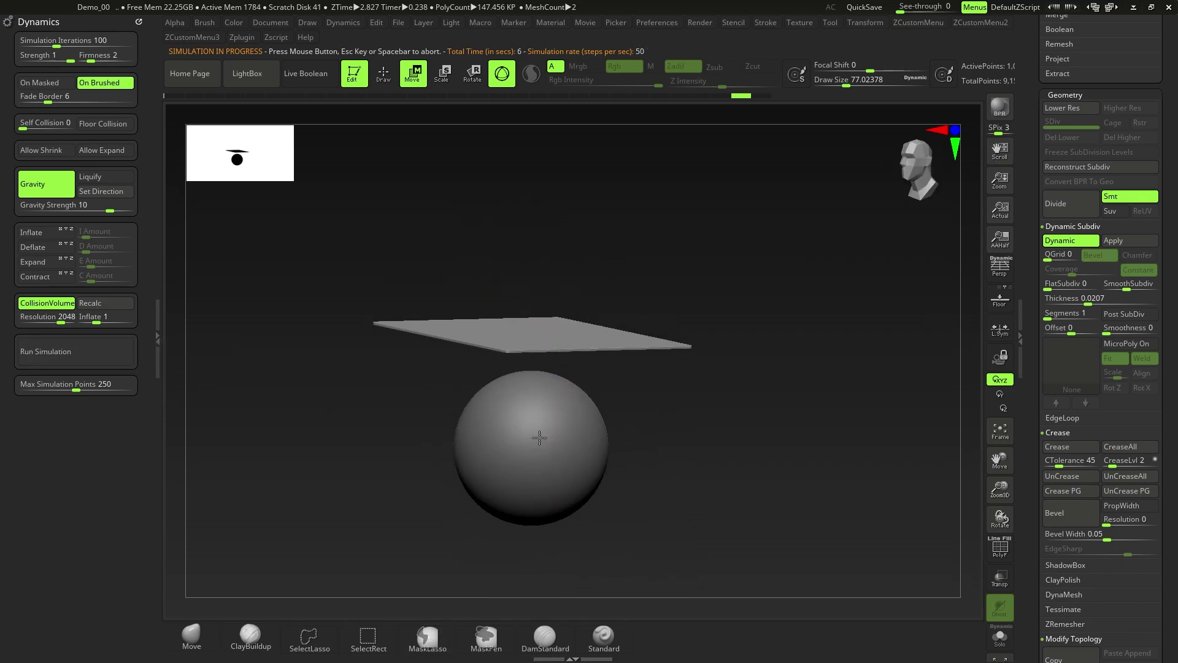
- Select the TransposeCloth brush and move the plane down with the gizmo to drape it over the sphere
key(space)
key(b)
key(t)
key(c)
click(881, 550)
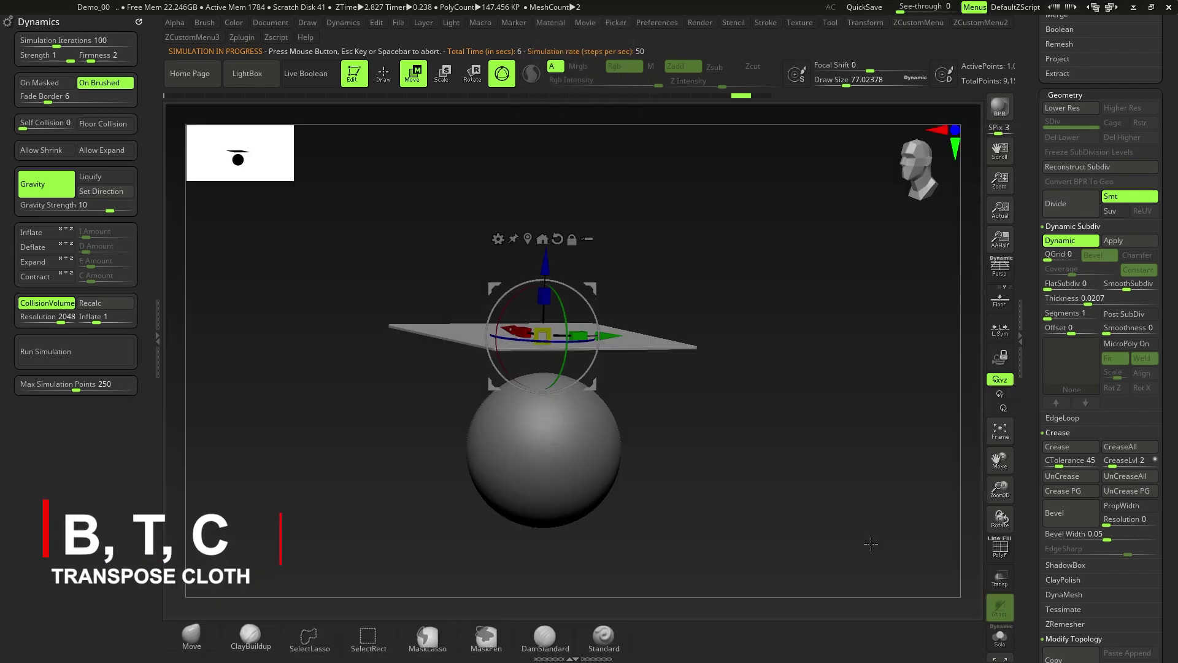
drag(543, 270, 553, 366)
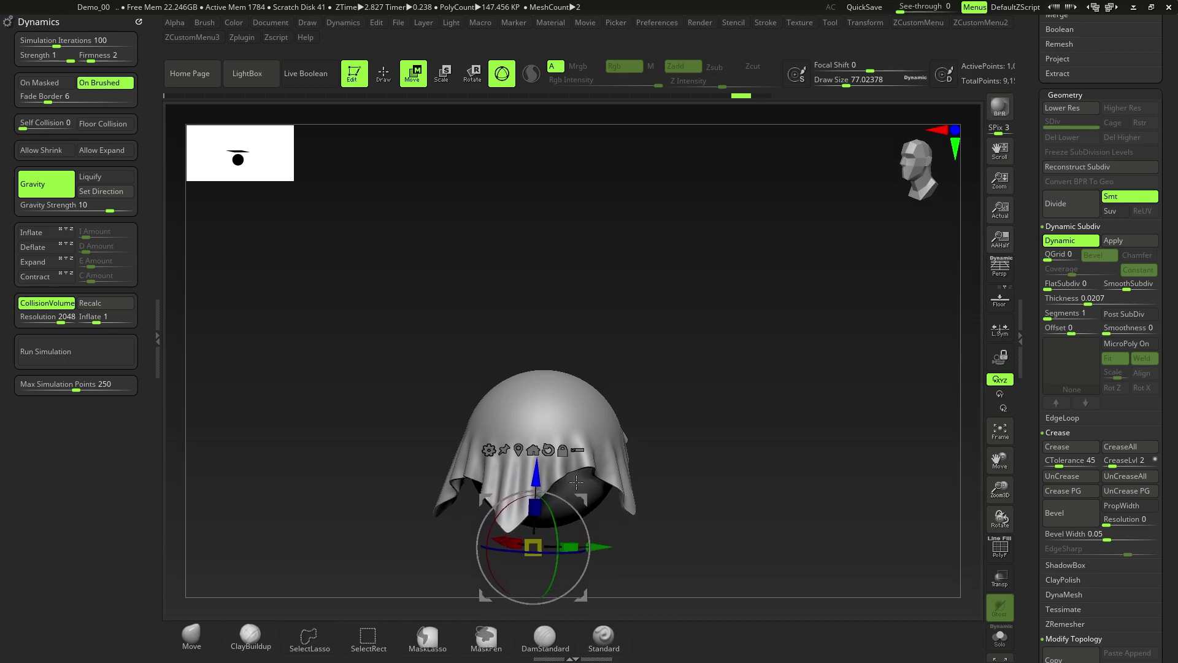
- Return to Draw mode and apply the dynamic subdivision and thickness to the draped cloth mesh
key(q)
mouse_move(626, 509)
alt+mouse_down()
mouse_move(621, 468)
mouse_move(555, 466)
alt+mouse_up()
mouse_move(555, 466)
mouse_down()
mouse_move(604, 463)
mouse_move(552, 434)
mouse_move(625, 465)
mouse_move(534, 433)
mouse_move(564, 421)
mouse_move(540, 450)
mouse_move(561, 455)
mouse_up()
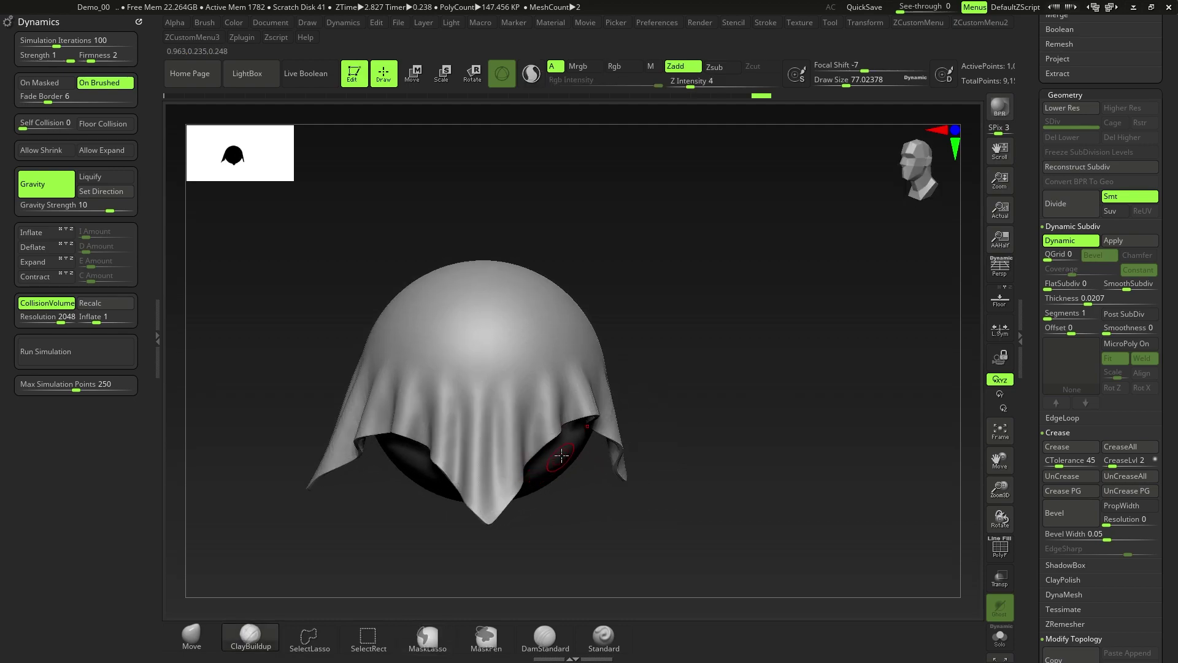
scroll(1176, 360, up, 1)
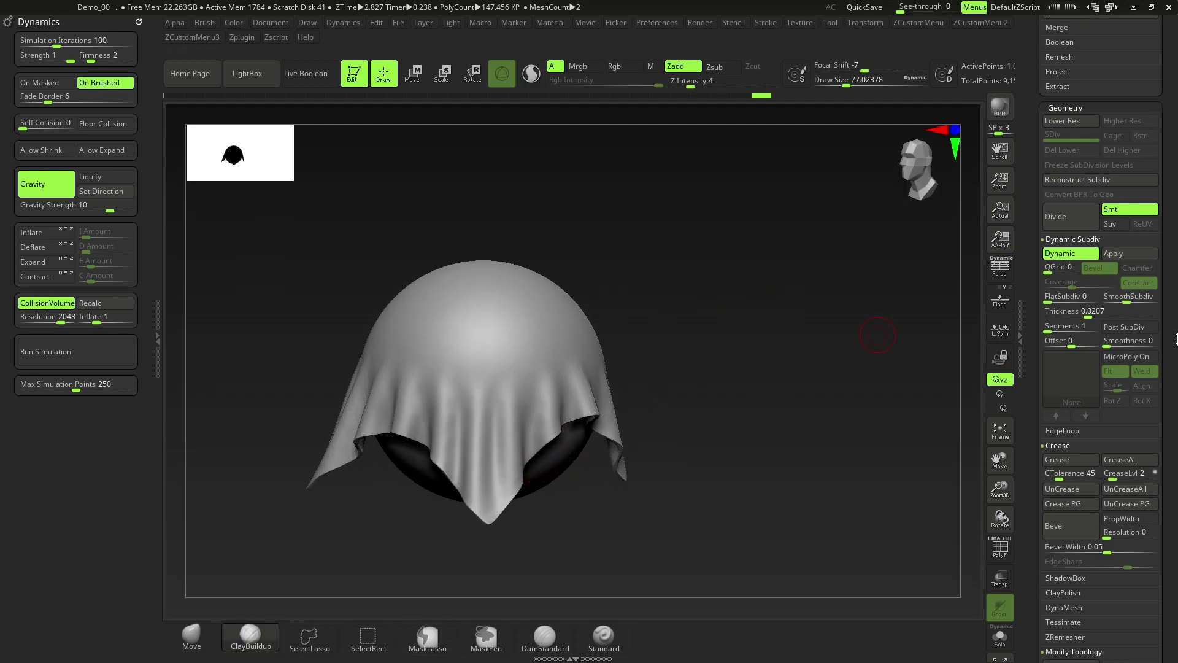
click(1131, 258)
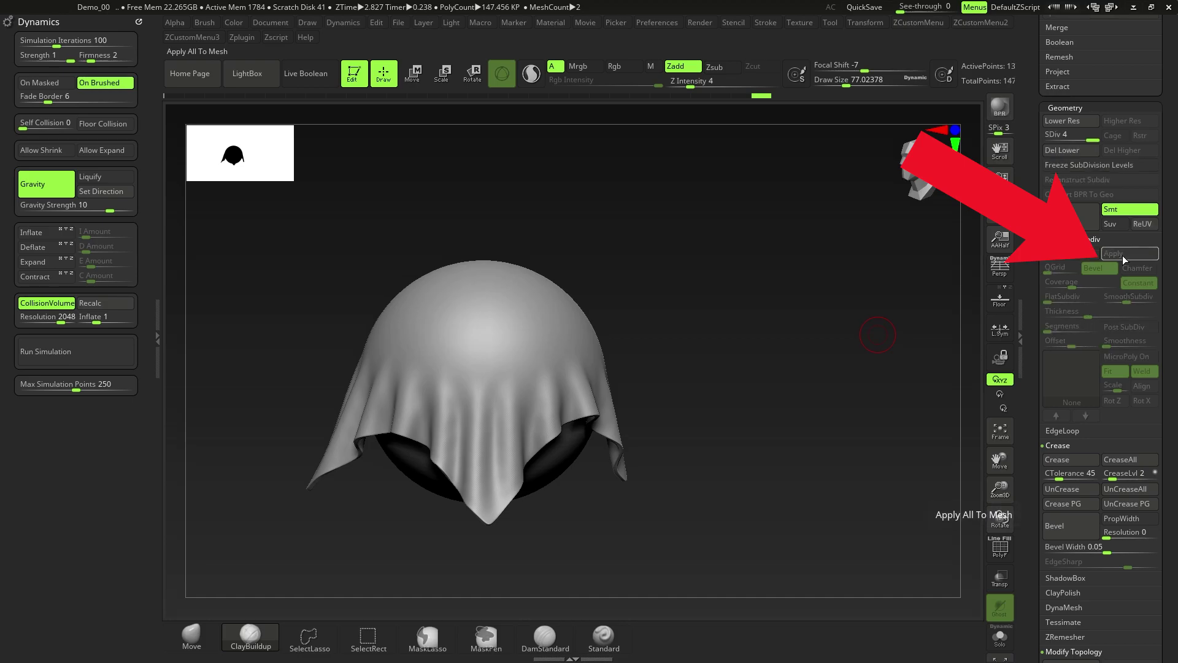
- Delete the cloth's lower subdivision levels and bring up the DynaMesh settings
mouse_move(511, 393)
alt+right_down()
mouse_move(558, 441)
mouse_move(498, 397)
alt+right_up()
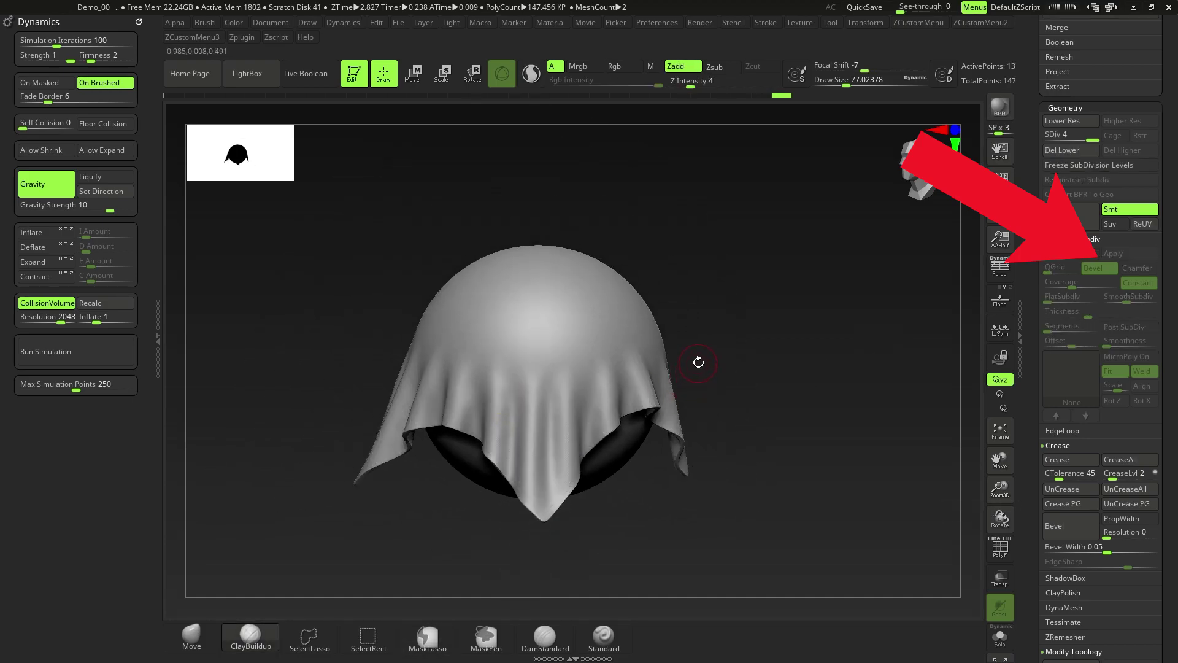
click(1062, 149)
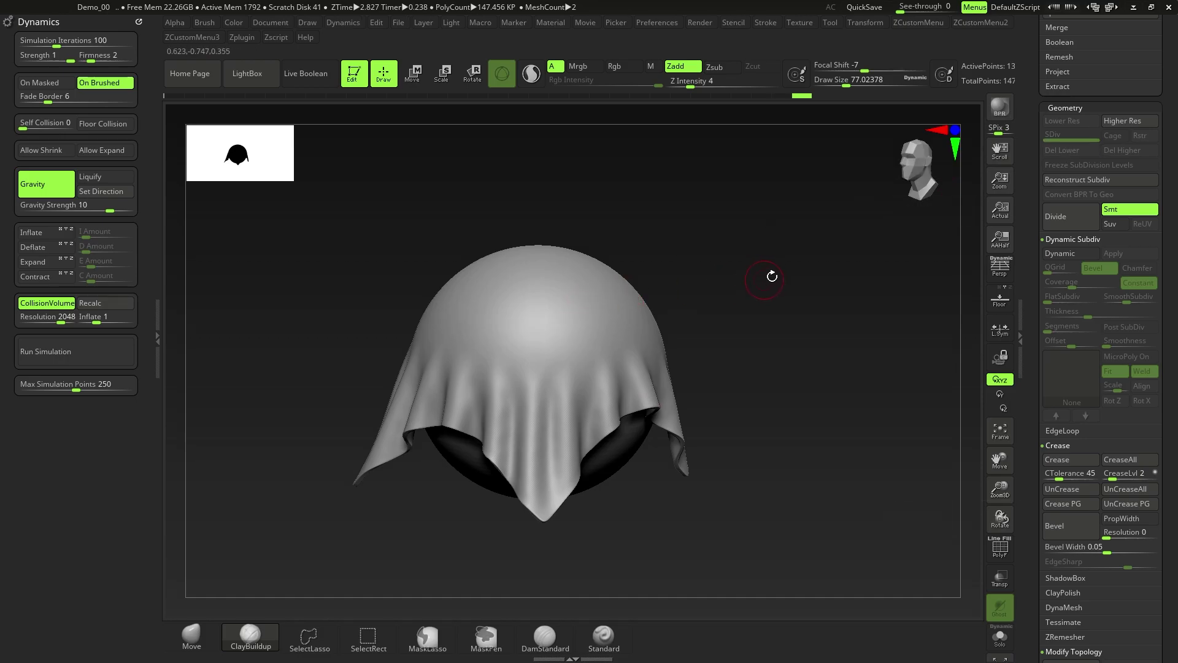
drag(1176, 260, 1174, 300)
click(1075, 281)
click(1068, 272)
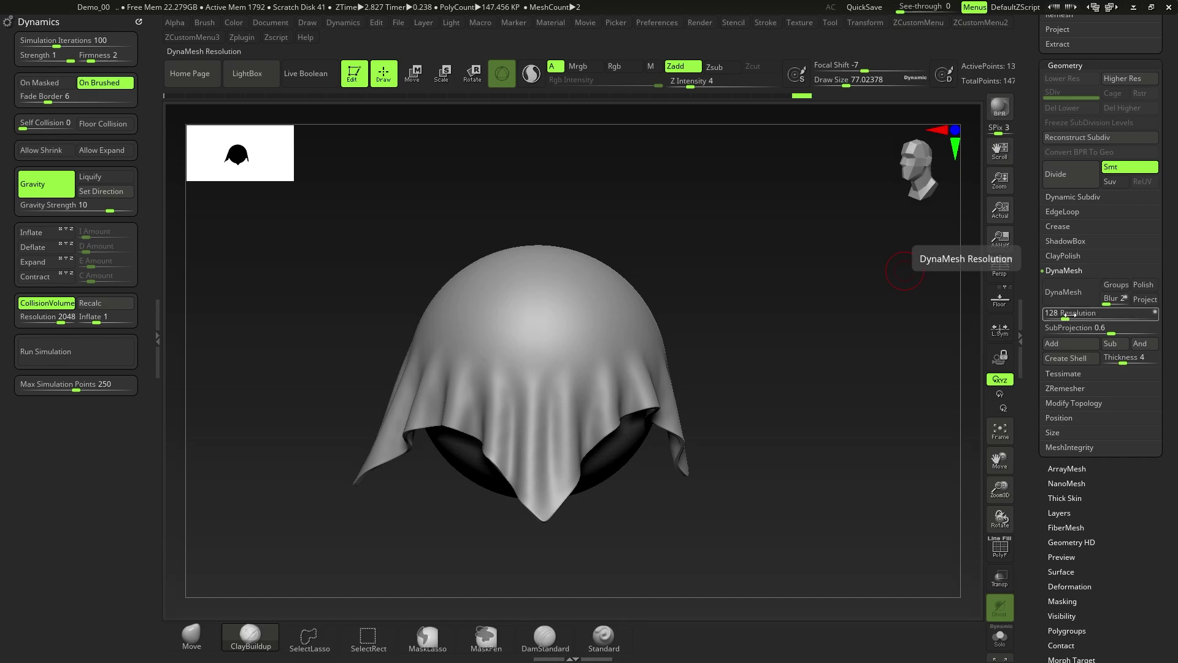
- Try DynaMesh on the cloth at a resolution of 336 and undo it
drag(1069, 314, 1081, 317)
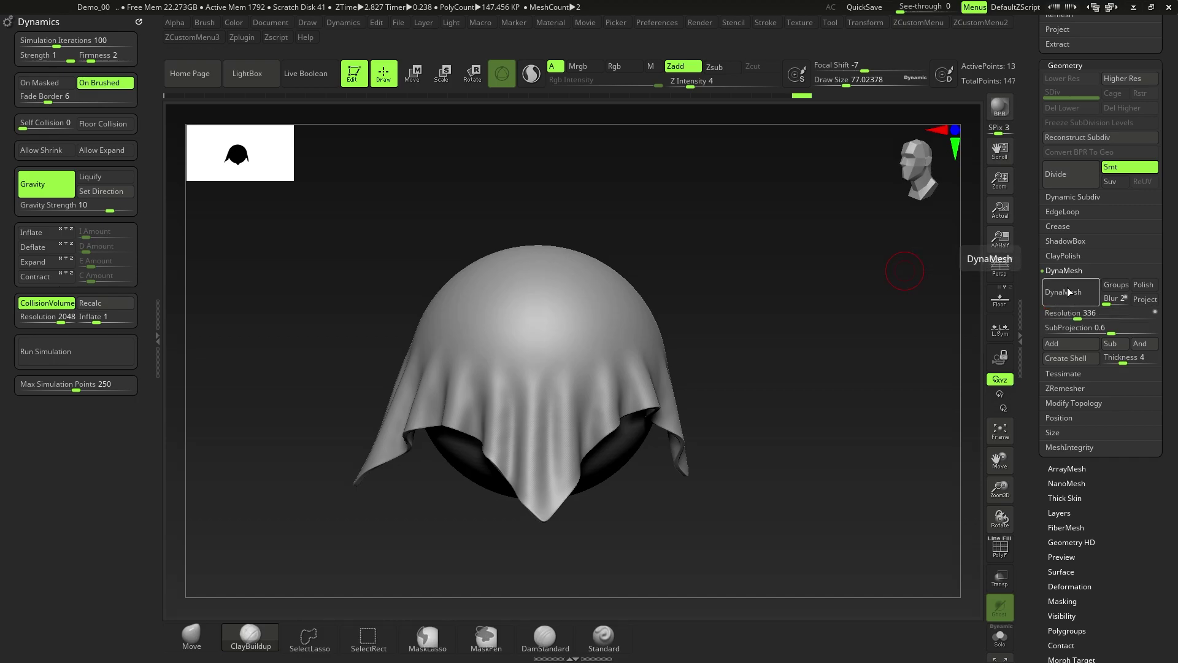
click(1068, 292)
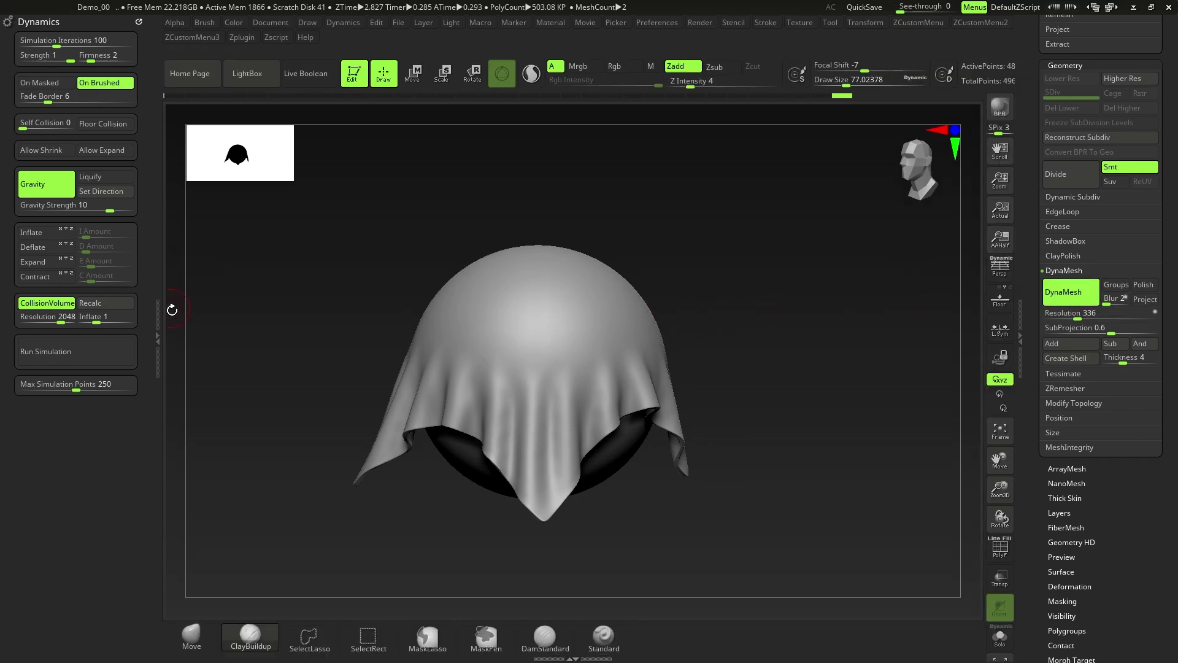
click(162, 317)
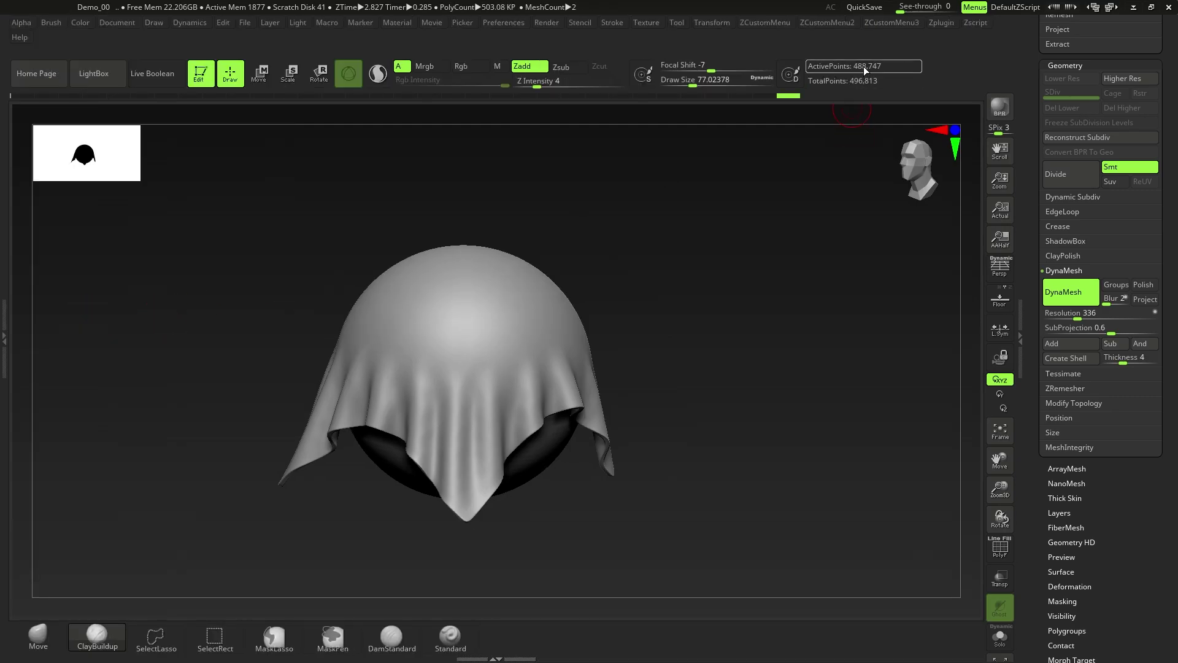
ctrl+right_drag(416, 482, 454, 463)
key(ctrl+z)
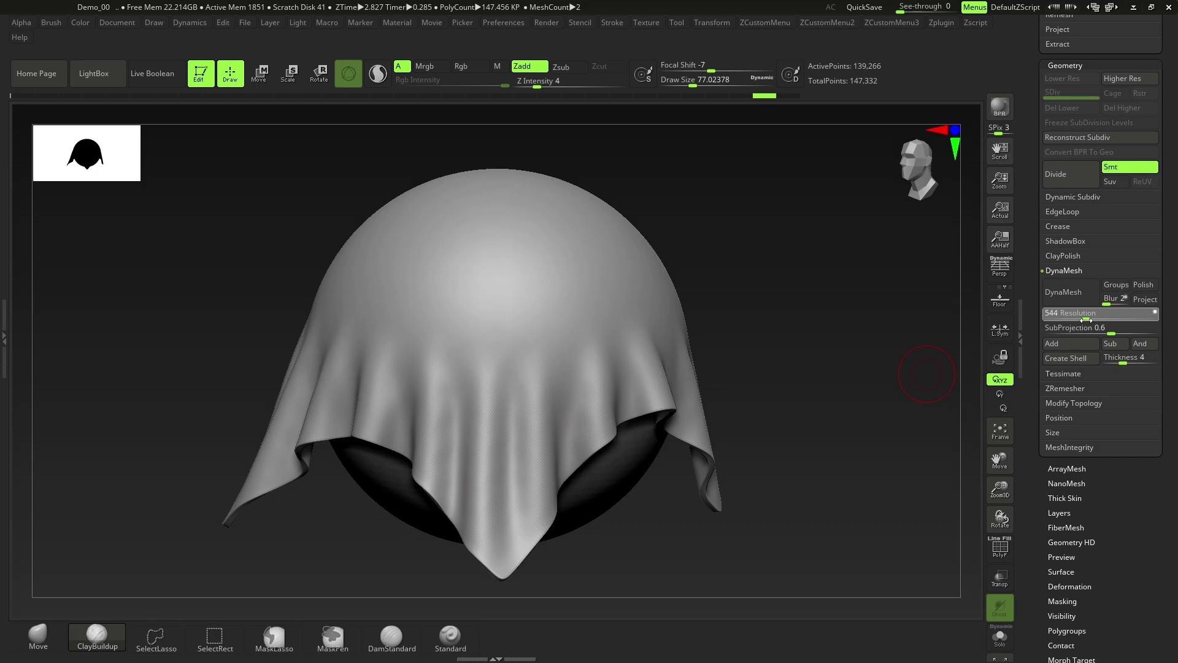
- DynaMesh the draped cloth at a resolution of 848
drag(1096, 320, 1097, 320)
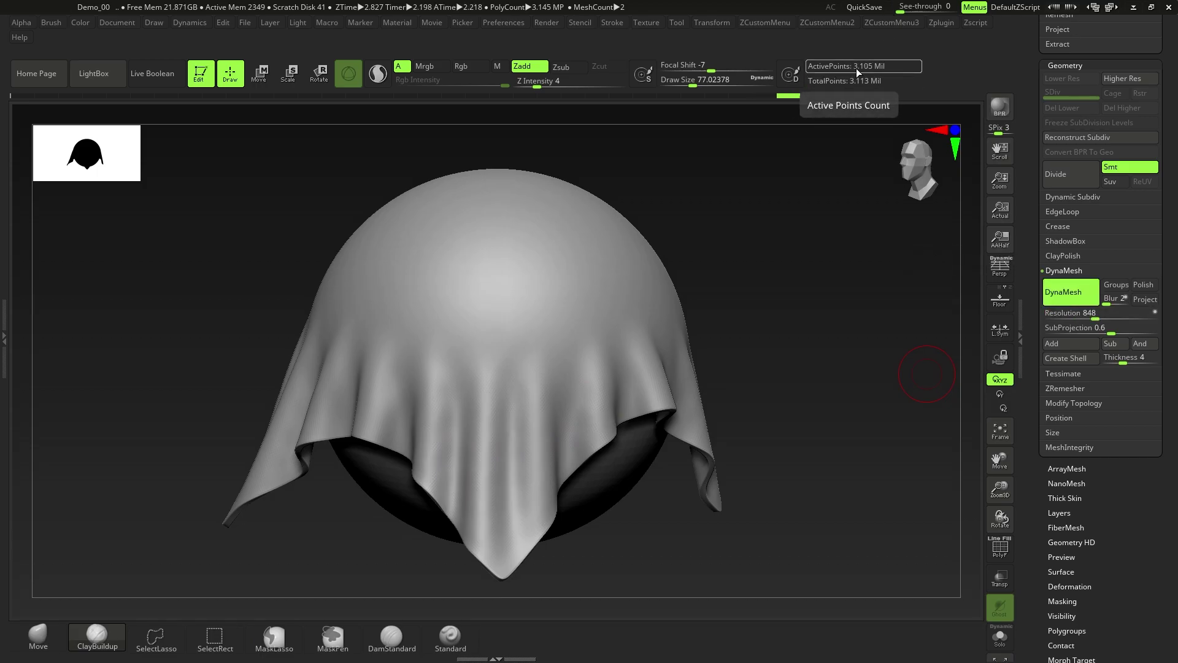
alt+right_drag(531, 416, 560, 361)
right_drag(560, 362, 534, 452)
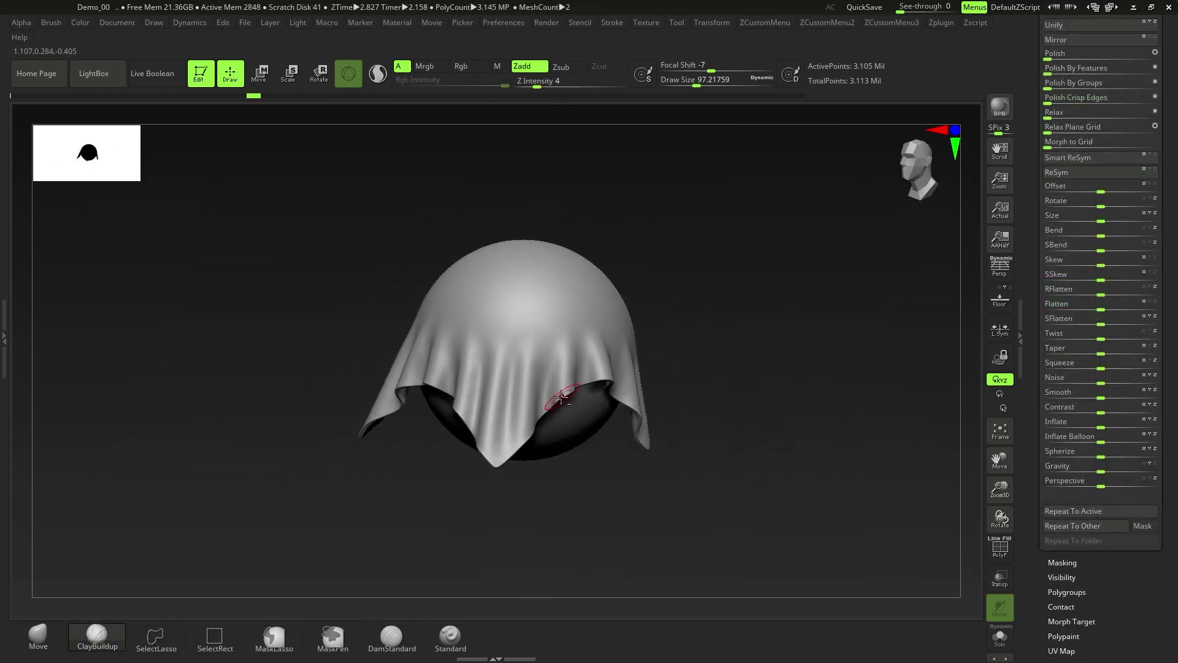
right_drag(552, 392, 527, 435)
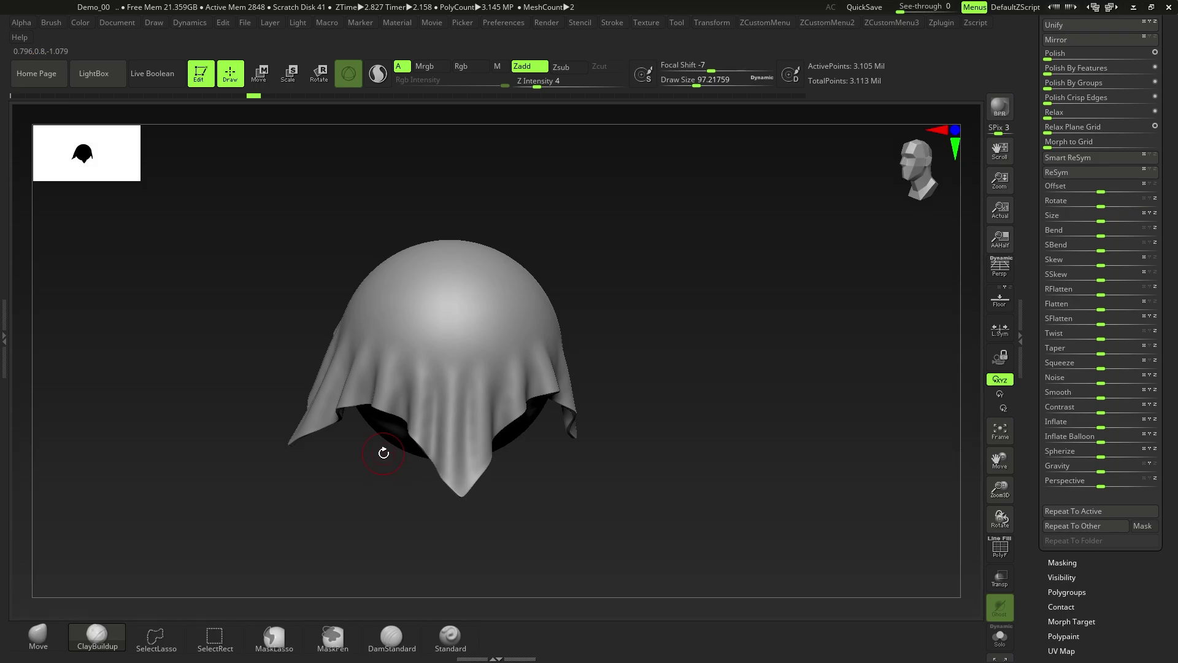
- Select the SnakeHook brush and set its draw size to about 120
key(b)
key(s)
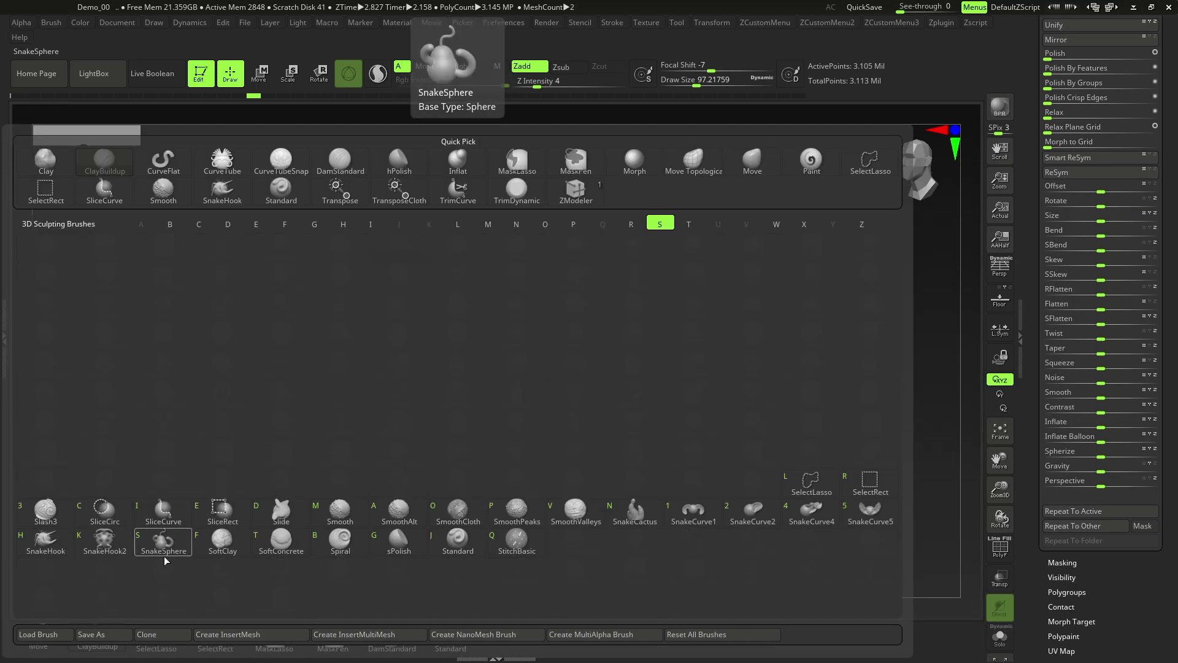
click(51, 544)
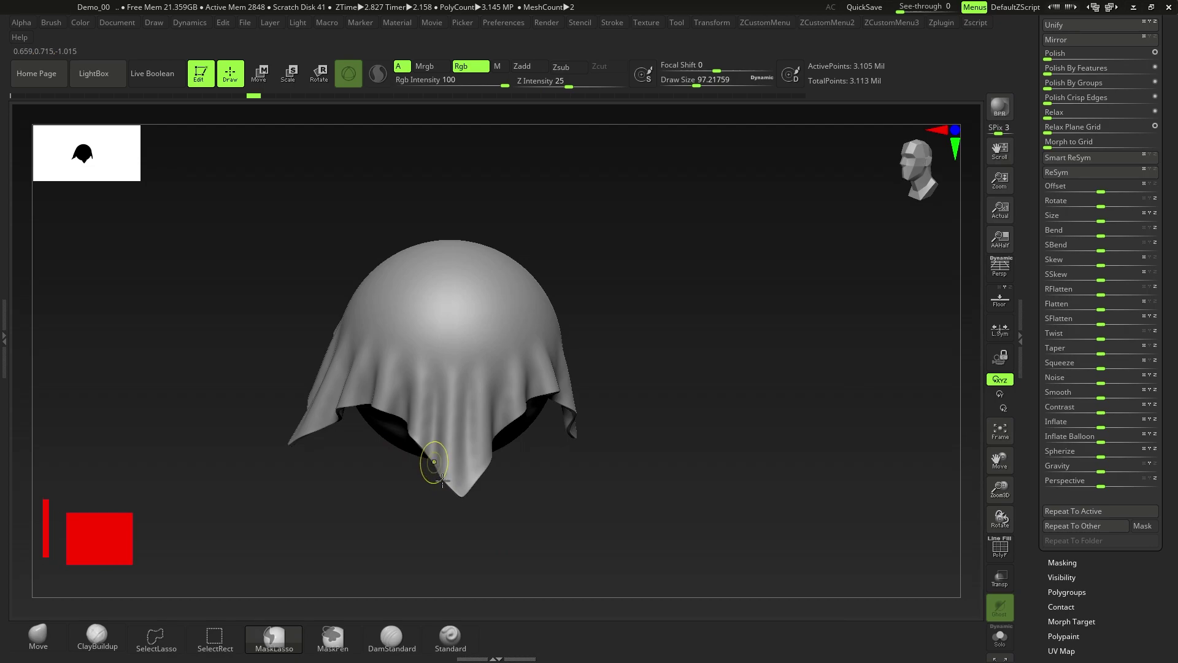
ctrl+right_drag(432, 463, 456, 466)
key(s)
drag(458, 466, 460, 466)
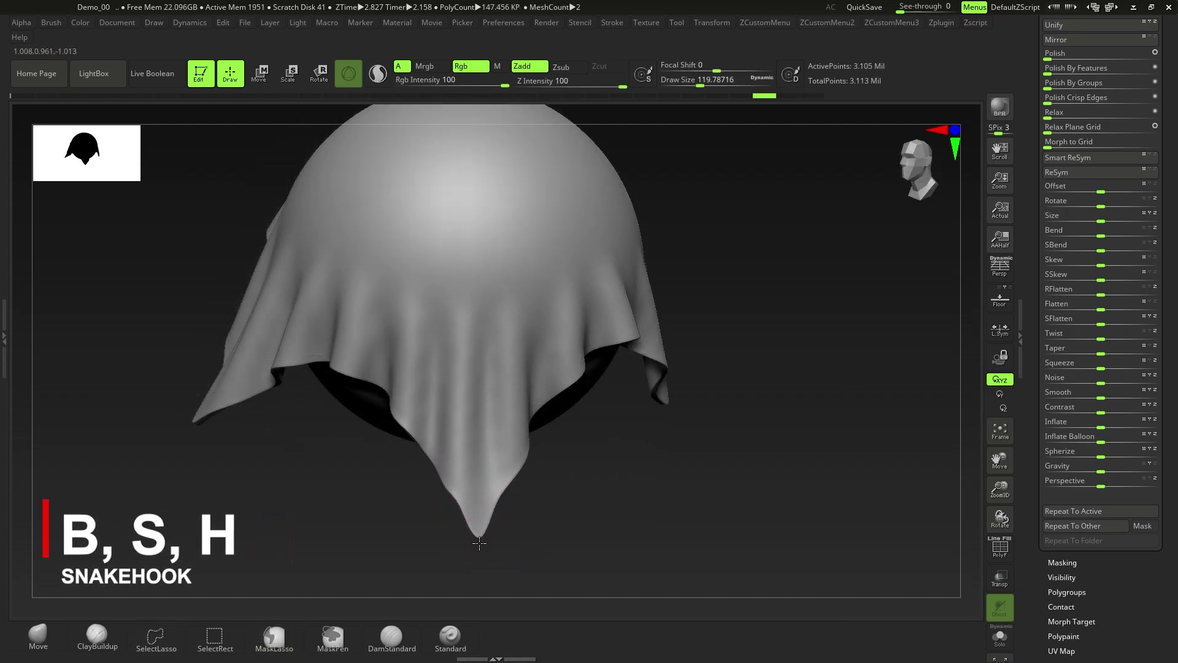
- Pull the cloth's front corner down into a long, narrow, slightly curved tip, and reduce the draw size to about 62
scroll(469, 516, down, 2)
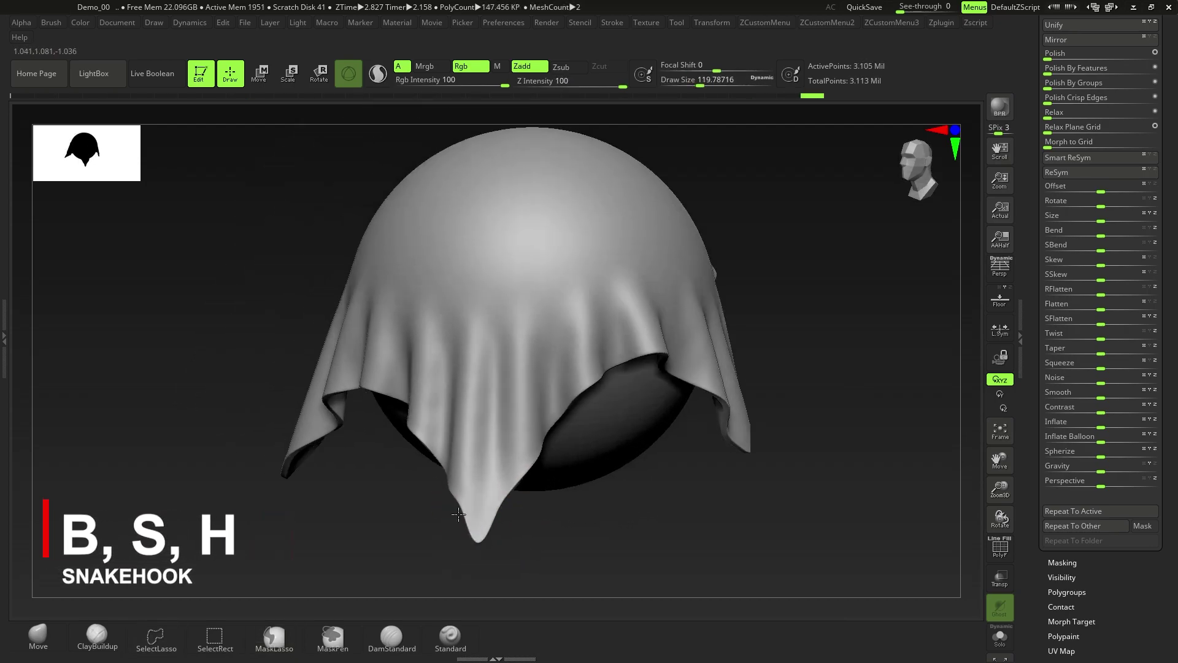
right_drag(459, 515, 381, 514)
drag(501, 522, 479, 549)
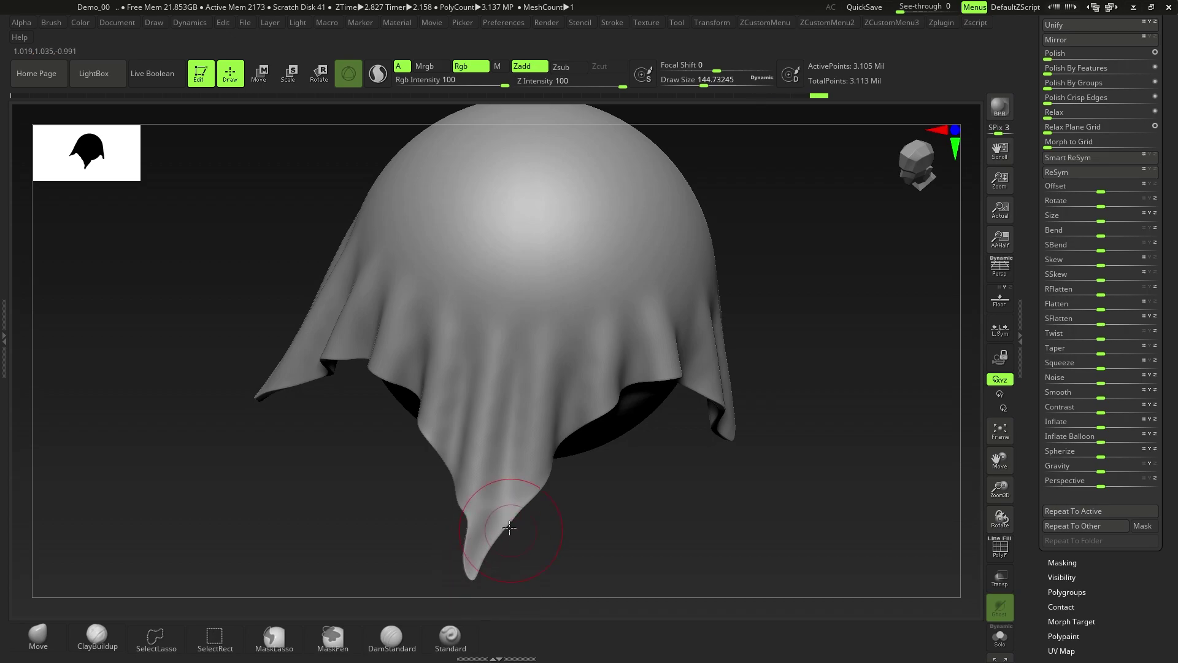
right_drag(509, 527, 530, 523)
key(s)
drag(530, 522, 521, 523)
mouse_move(529, 511)
right_down()
mouse_move(533, 534)
mouse_move(536, 499)
right_up()
- Switch to Firefox, examine the tattered-cloth reference photos for torn edge shapes, and return to ZBrush
key(super)
mouse_move(196, 649)
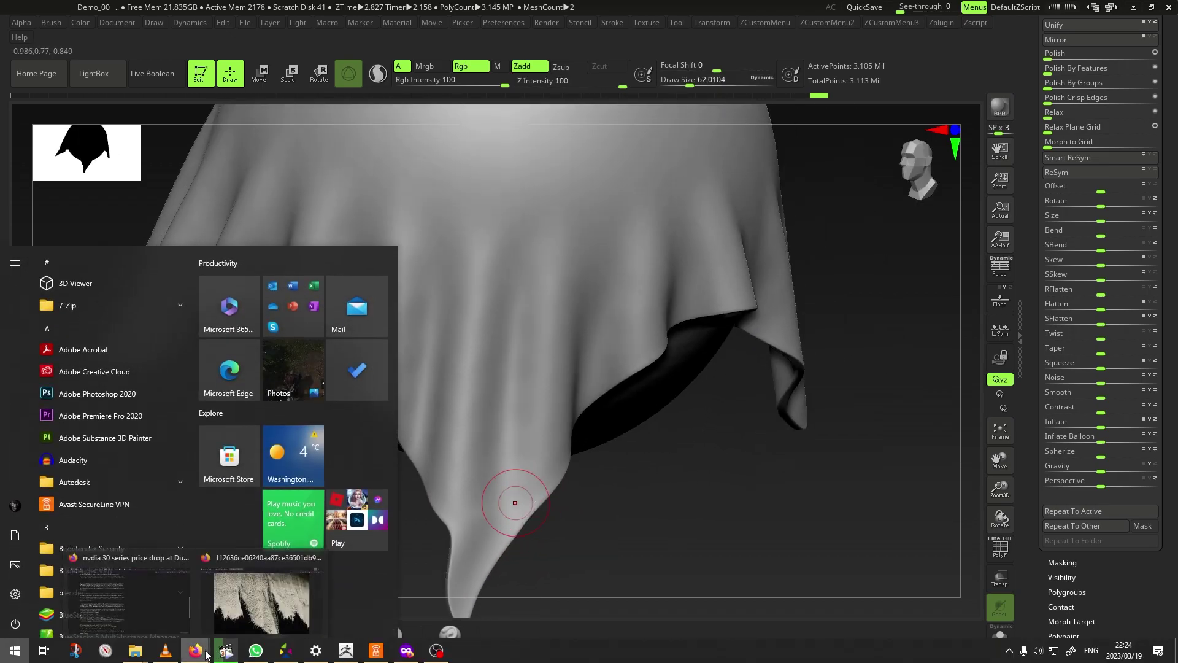
click(297, 598)
key(ctrl+shift+Tab)
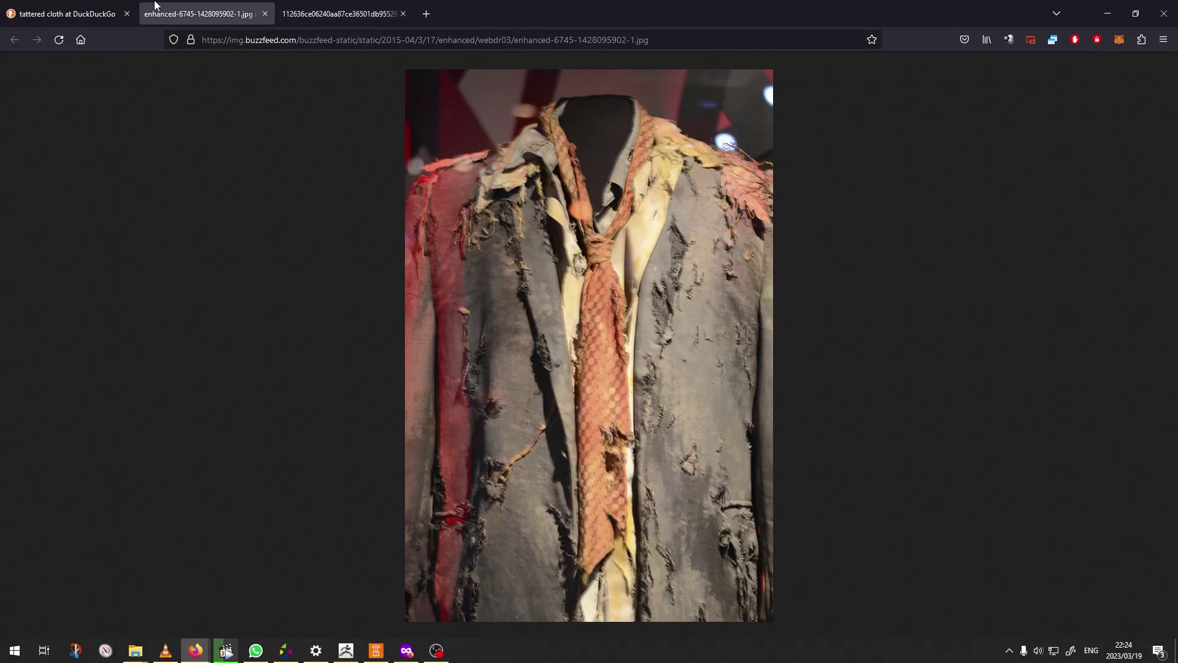
click(94, 3)
click(335, 3)
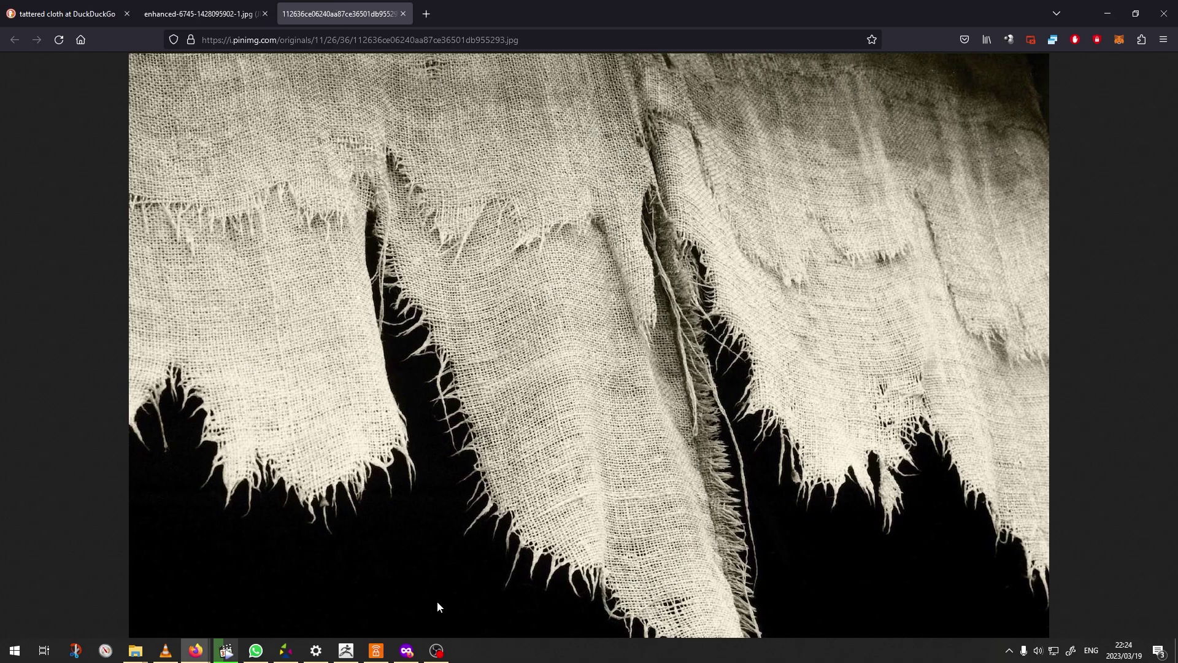
click(351, 651)
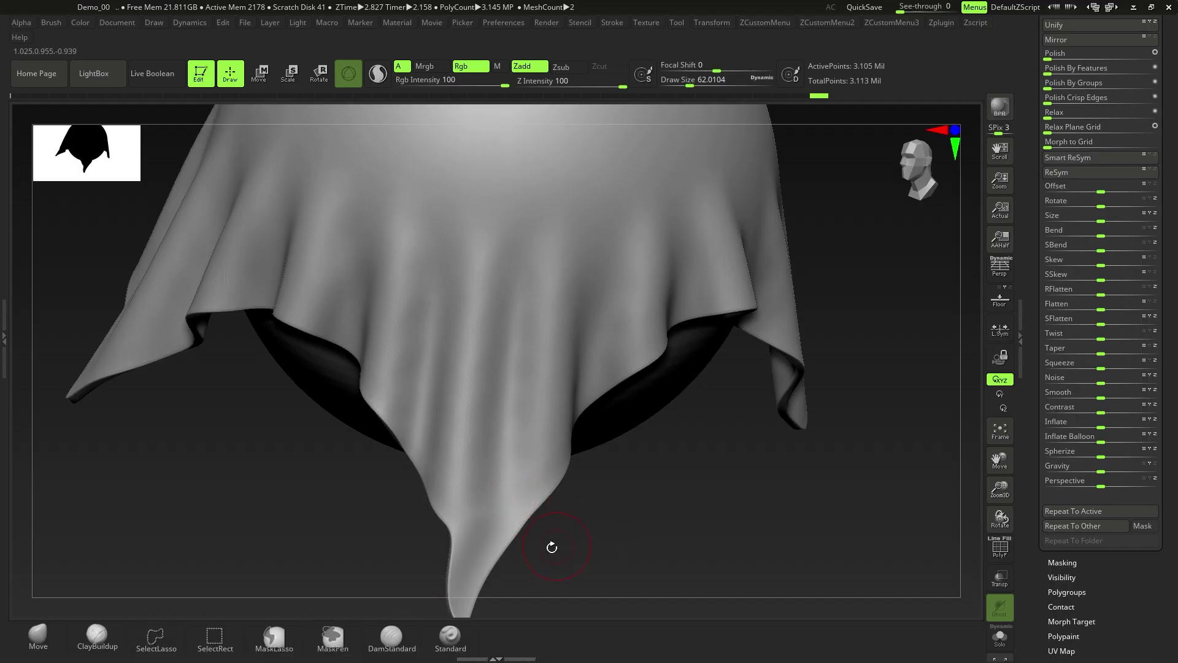
- Pull torn notches and small points out of both sides of the front corner with SnakeHook at a draw size of about 54
right_drag(515, 500, 513, 515)
key(s)
drag(519, 485, 521, 468)
mouse_move(533, 470)
right_down()
mouse_move(523, 474)
mouse_move(545, 477)
mouse_move(547, 494)
mouse_move(552, 480)
right_up()
key(ctrl+z)
mouse_move(550, 495)
mouse_down()
mouse_move(556, 510)
mouse_move(566, 488)
mouse_up()
key(s)
mouse_move(563, 490)
right_down()
mouse_move(568, 507)
mouse_move(586, 497)
mouse_move(587, 519)
right_up()
drag(588, 521, 596, 523)
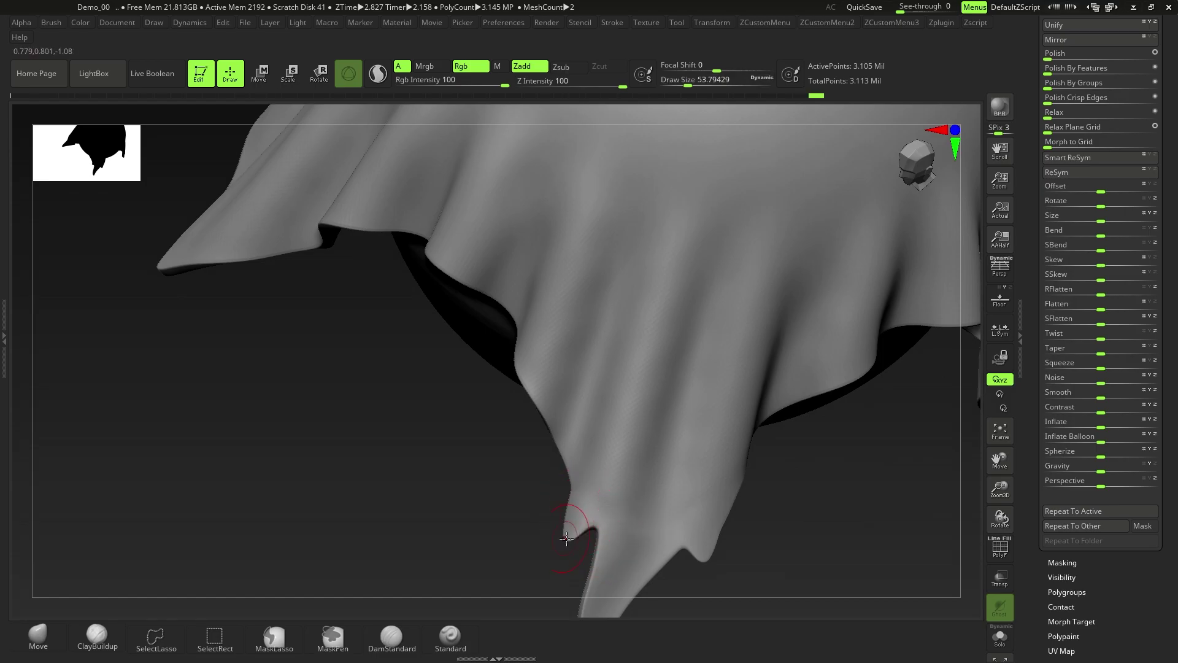
- Extend the ragged points along the side edge of the front corner and smooth the pulled area
ctrl+right_drag(575, 553, 590, 519)
right_drag(591, 519, 557, 461)
drag(549, 452, 555, 455)
right_drag(555, 455, 562, 466)
drag(569, 481, 571, 474)
right_drag(571, 473, 535, 484)
shift+drag(535, 483, 539, 490)
- Set the SnakeHook focal shift to -55 and pull thinner tattered strands from the hem beside the front corner
ctrl+right_drag(538, 504, 579, 437)
mouse_move(593, 479)
ctrl+right_down()
mouse_move(571, 492)
mouse_move(539, 448)
ctrl+right_up()
key(space)
click(572, 503)
key(s)
drag(538, 448, 535, 448)
ctrl+right_drag(535, 448, 525, 467)
drag(525, 468, 541, 464)
right_drag(541, 464, 538, 495)
ctrl+right_drag(616, 521, 511, 381)
key(ctrl)
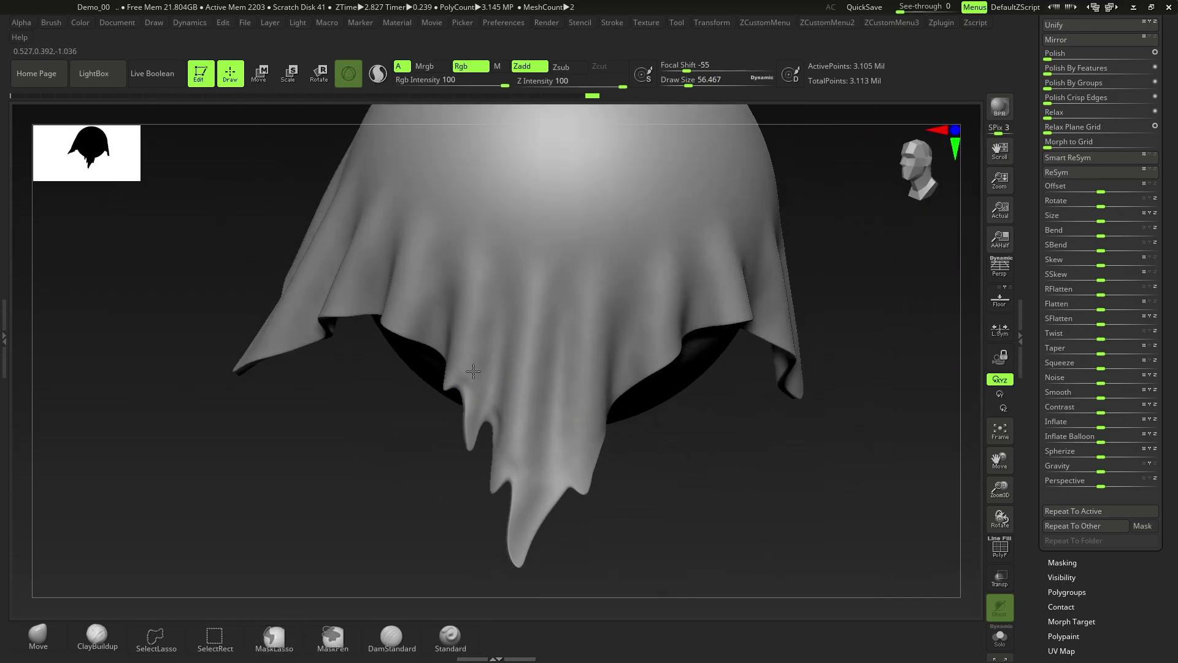
- Select the ClayBuildup brush to work over the whole cloth
ctrl+right_drag(602, 423, 569, 340)
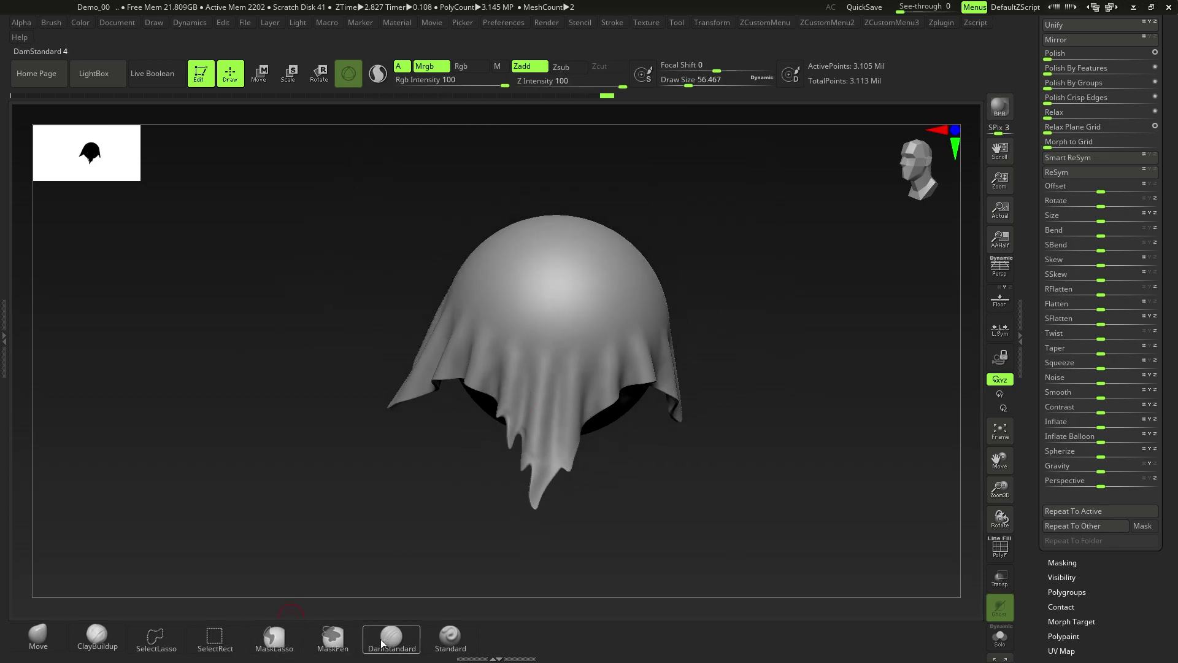
click(110, 636)
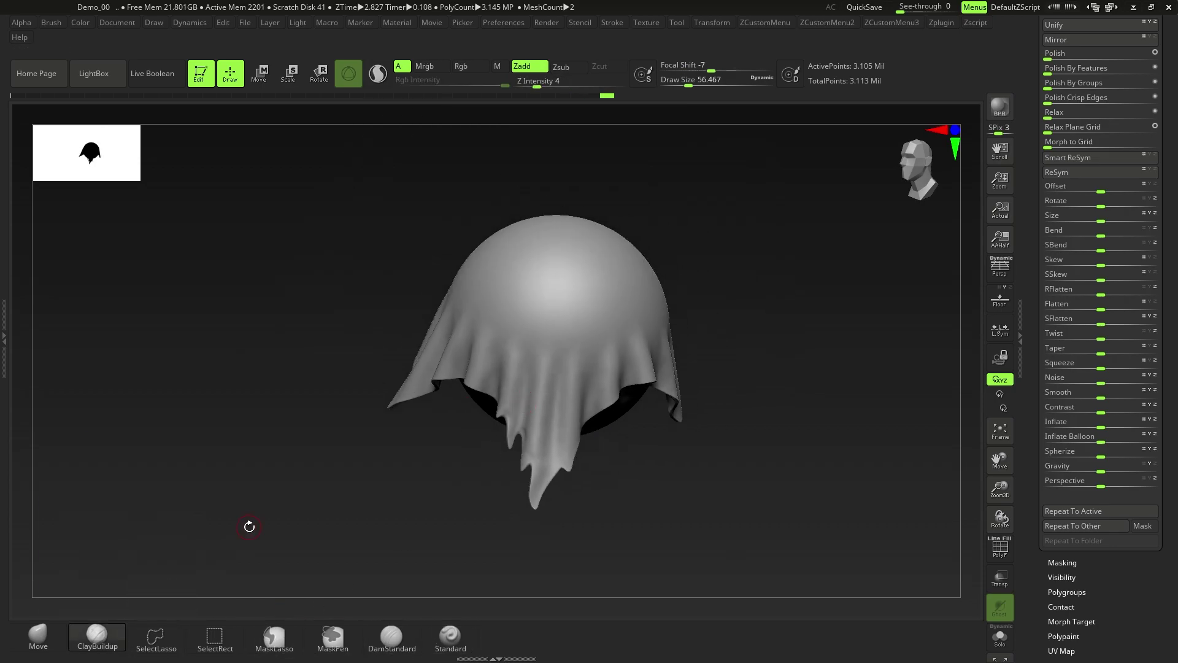
- Try the FreeHand stroke type with ClayBuildup on the cloth and undo the test
key(space)
click(208, 544)
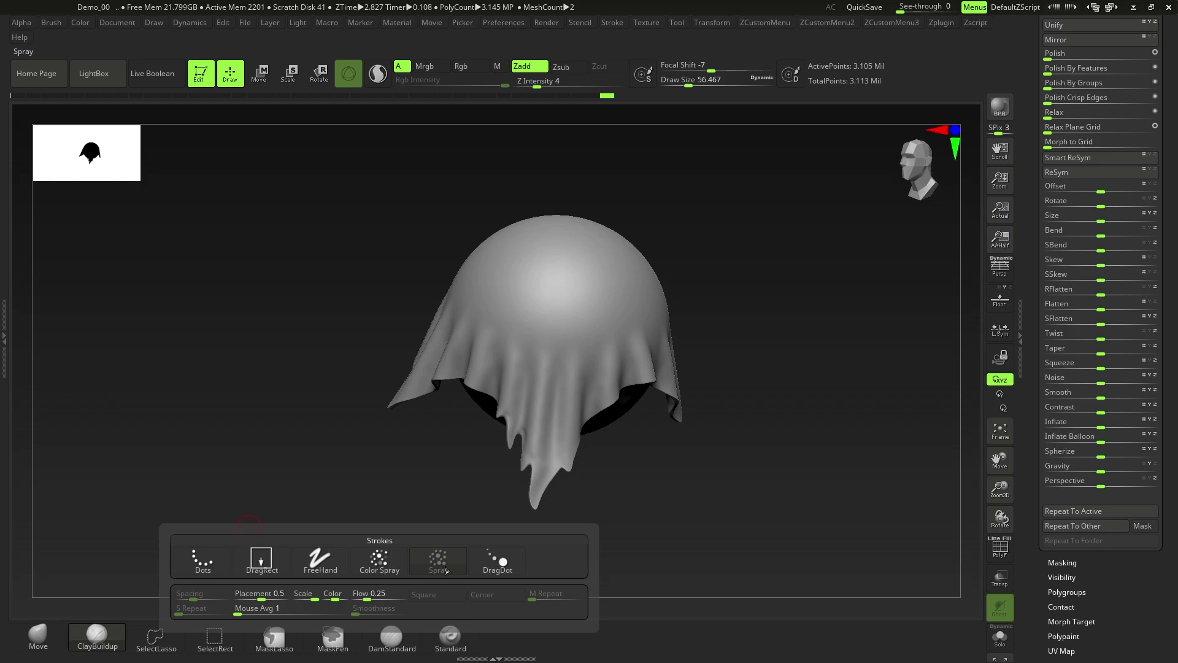
click(321, 559)
key(ctrl+z)
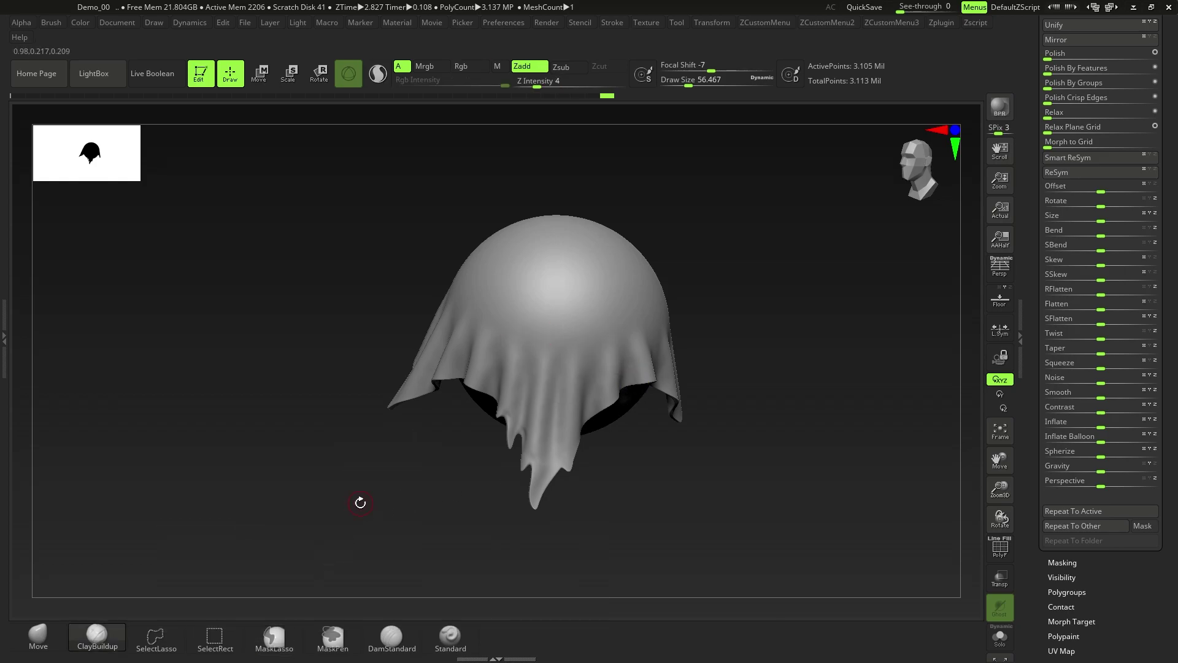
- Set the ClayBuildup stroke type to Spray and raise the draw size to about 97
key(space)
click(313, 545)
click(531, 570)
key(s)
drag(547, 440, 548, 440)
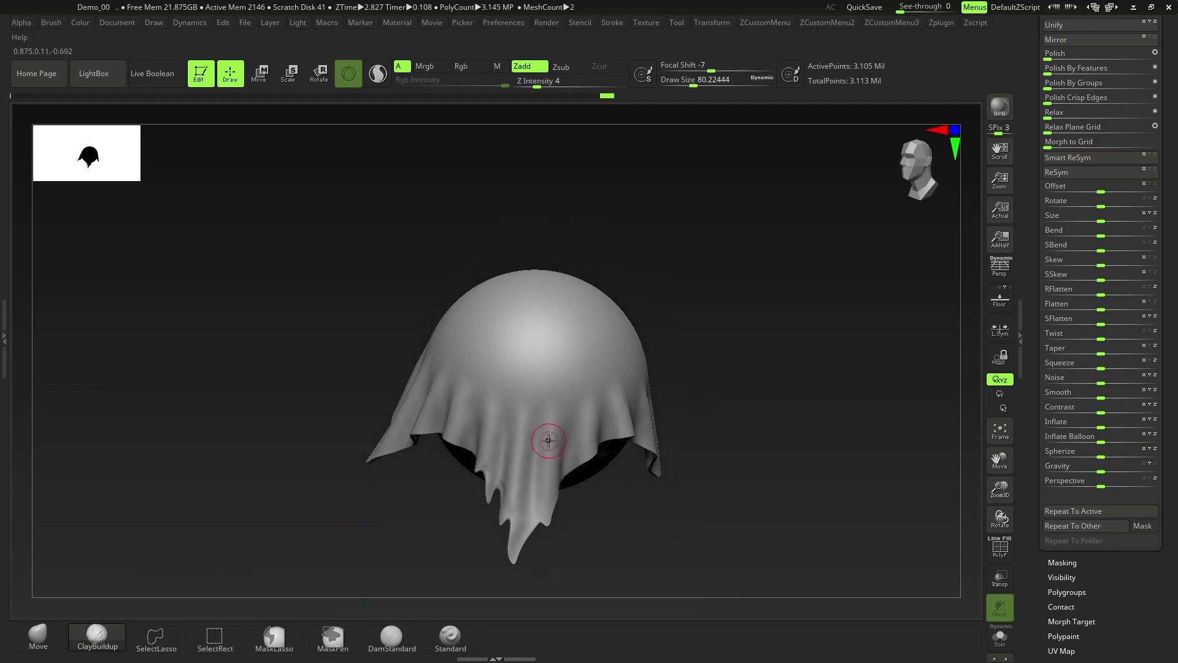
mouse_move(516, 412)
right_down()
mouse_move(503, 421)
mouse_move(515, 447)
right_up()
key(s)
drag(516, 448, 519, 447)
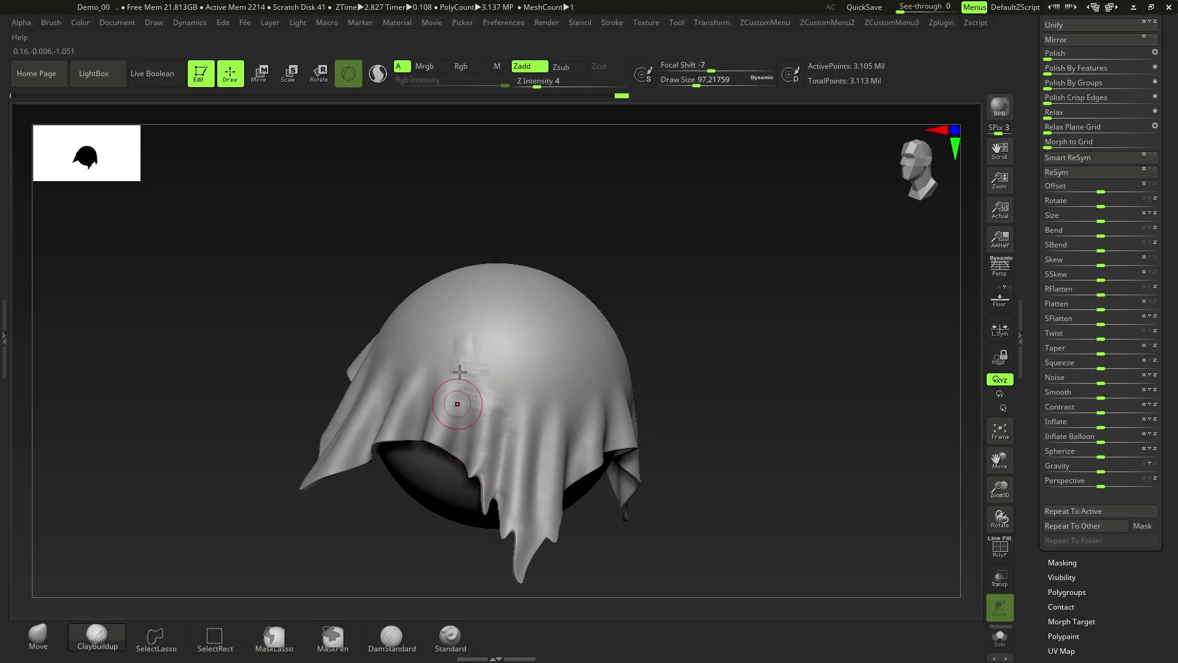
- Brush crossing ClayBuildup strokes at Z Intensity 4 over the cloth's front, folds, side and crown to build up a woven fabric texture
right_drag(465, 336, 430, 360)
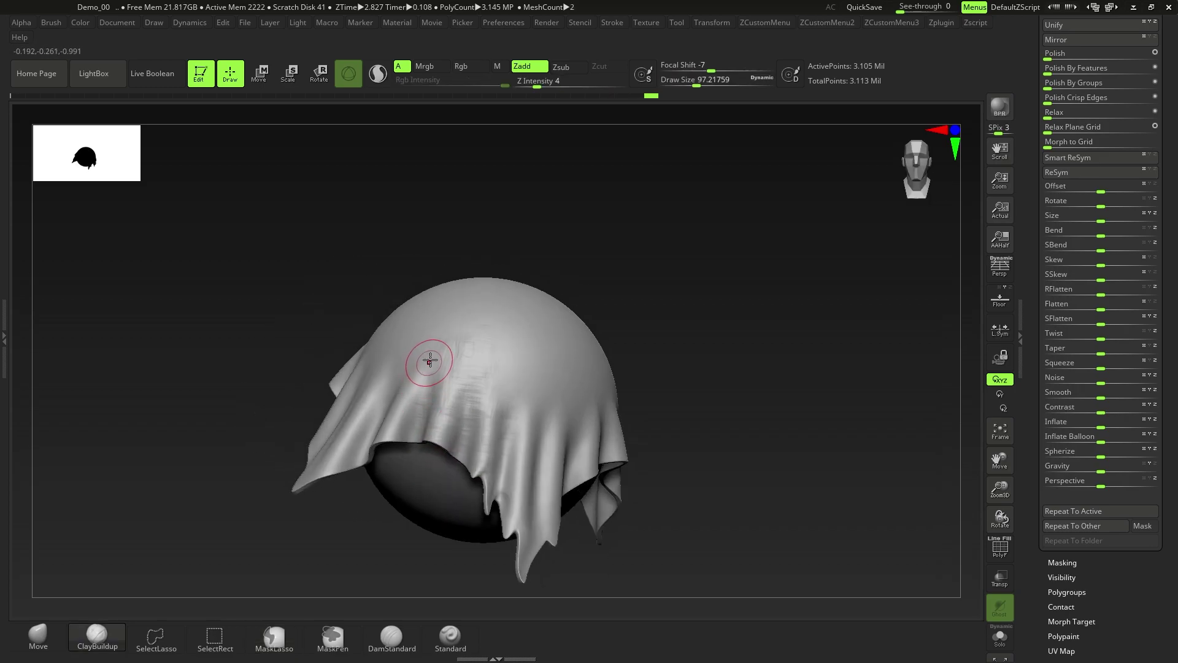
right_drag(504, 456, 512, 394)
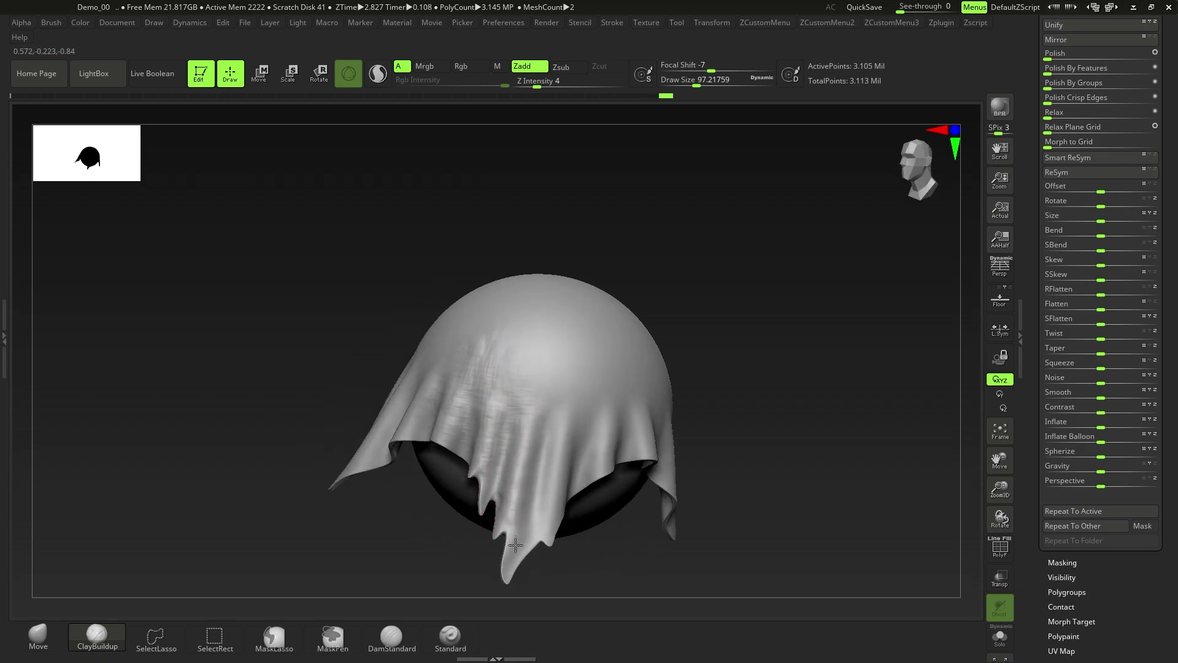
right_drag(545, 495, 546, 433)
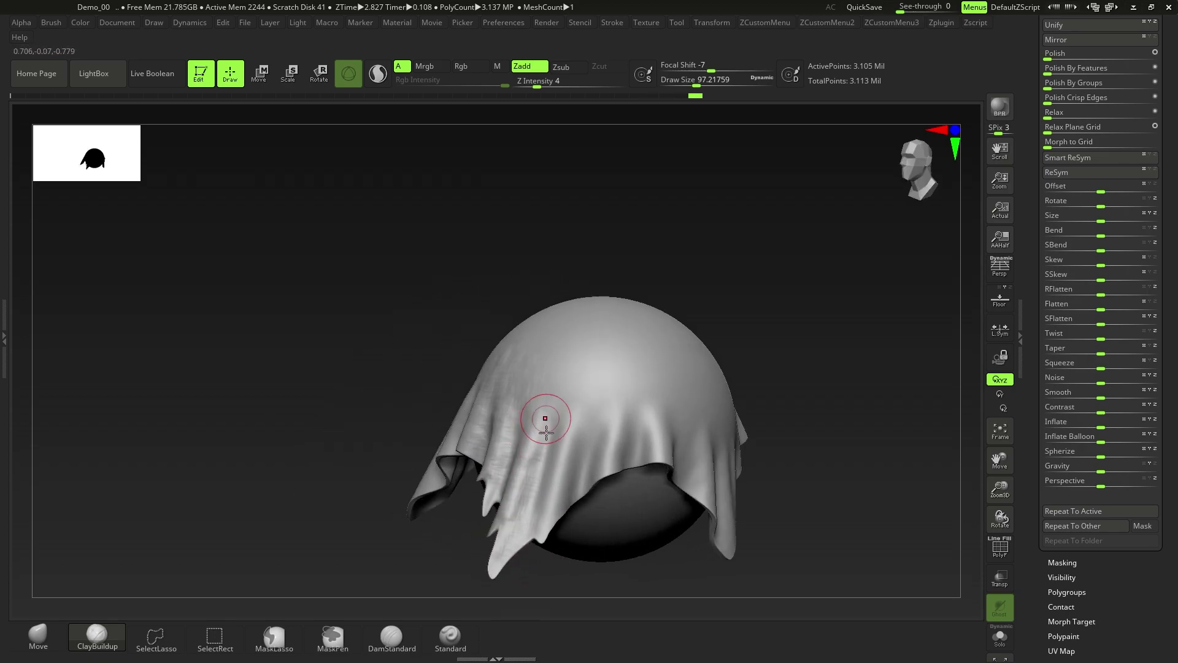
right_drag(544, 529, 504, 492)
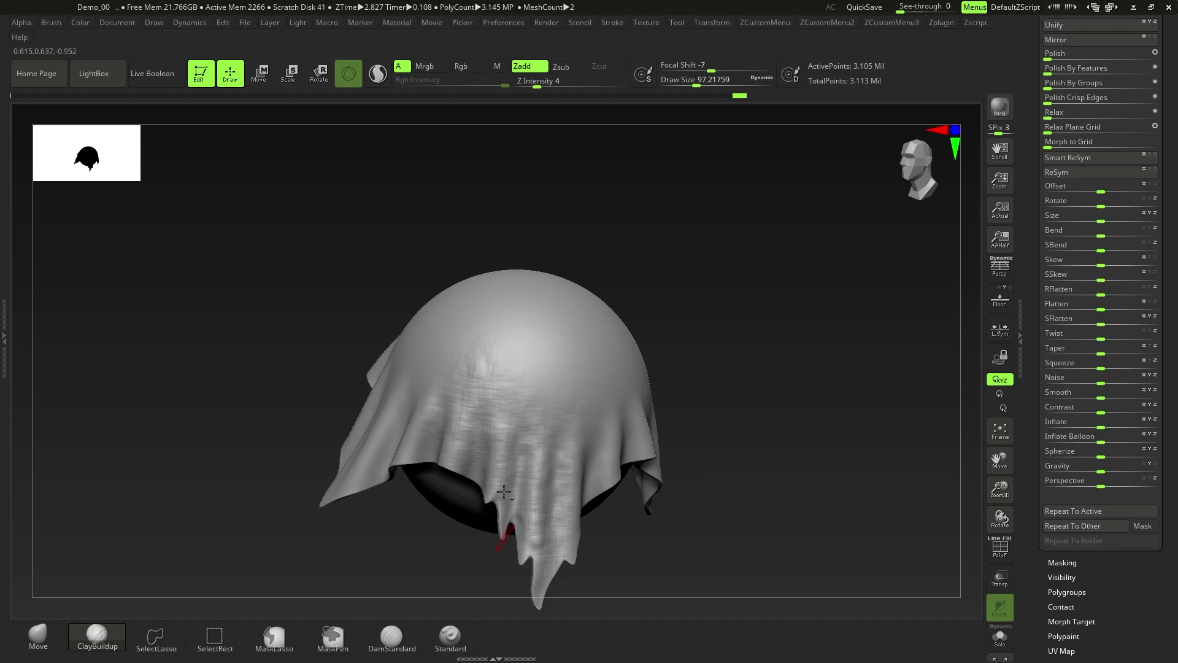
right_drag(530, 350, 627, 386)
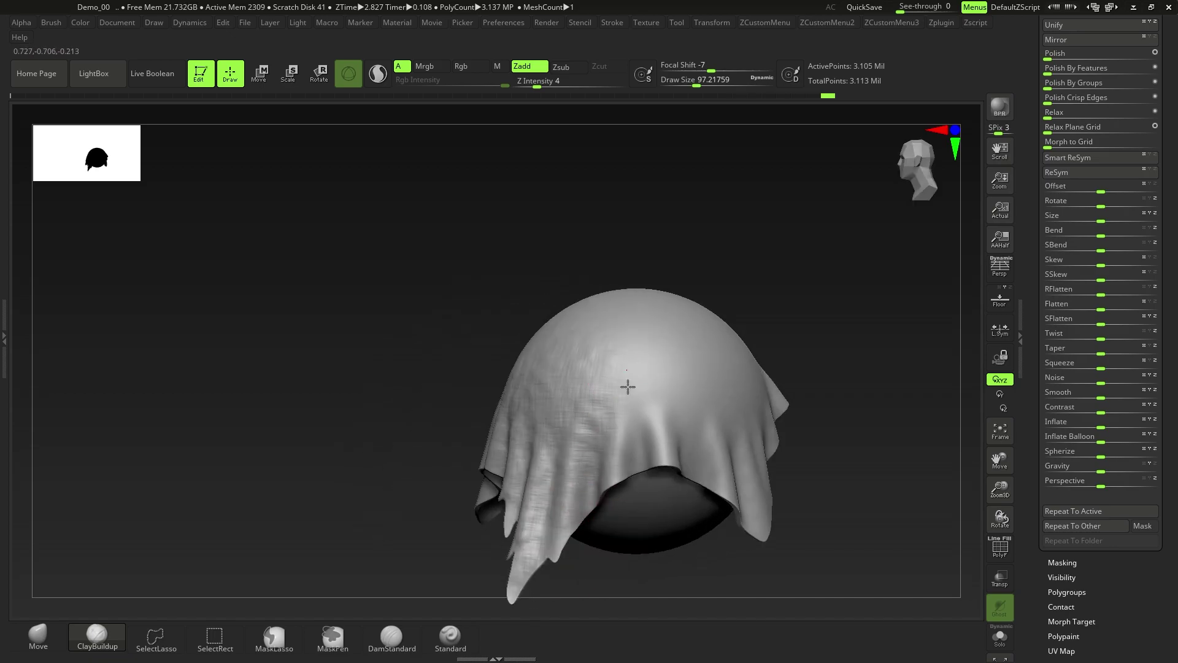
drag(653, 479, 666, 410)
right_drag(666, 411, 648, 418)
mouse_move(683, 433)
mouse_down()
mouse_move(710, 410)
mouse_move(730, 485)
mouse_up()
right_drag(693, 473, 779, 448)
right_drag(553, 315, 571, 518)
drag(624, 524, 629, 519)
mouse_move(628, 519)
right_down()
mouse_move(668, 500)
mouse_move(658, 423)
right_up()
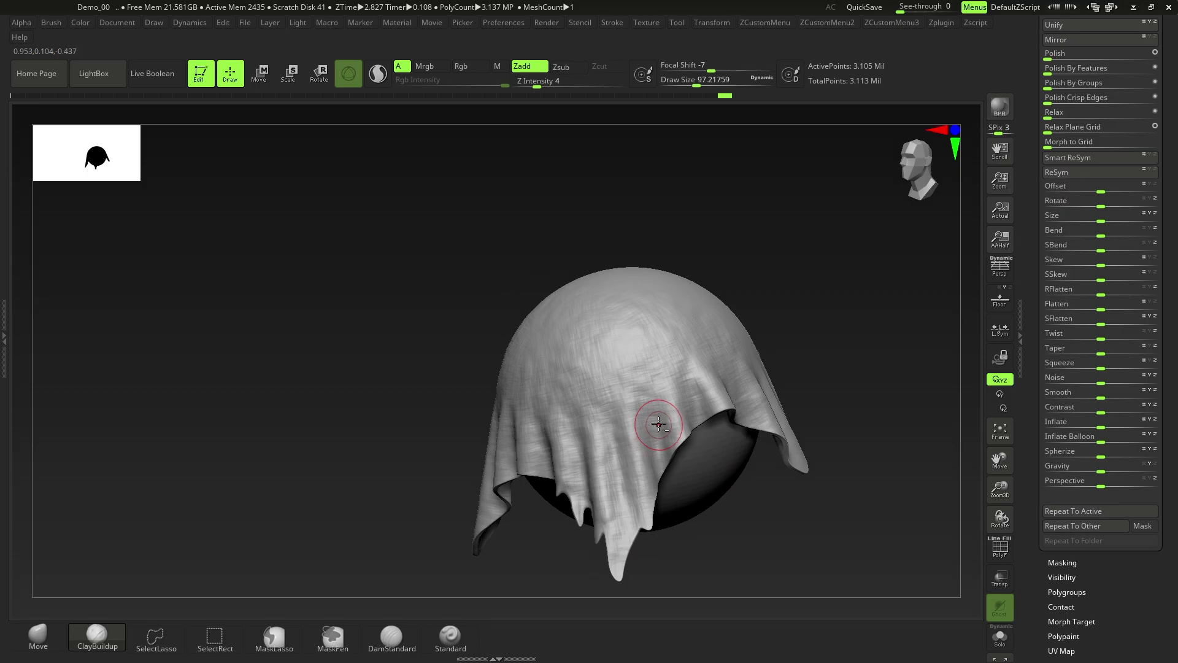
- Mask the cloth by cavity at Intensity 100 and Blur 2, then invert the mask
drag(1167, 362, 1167, 607)
shift+drag(1062, 251, 1062, 255)
click(1063, 260)
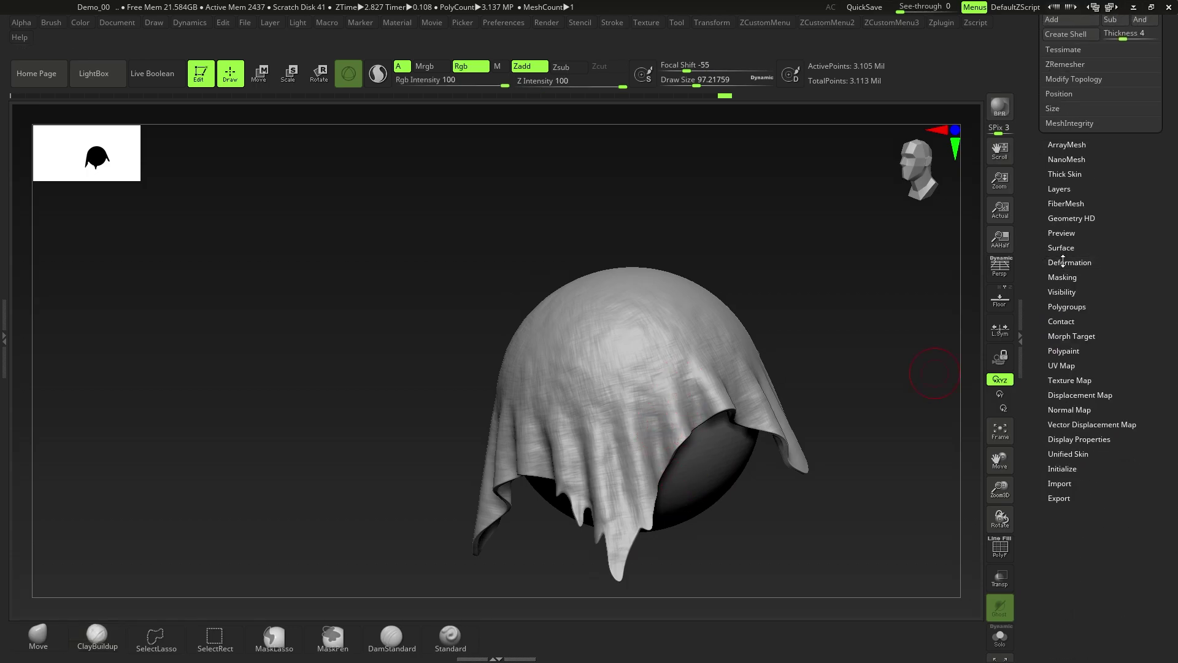
click(1070, 278)
drag(1172, 490, 1176, 381)
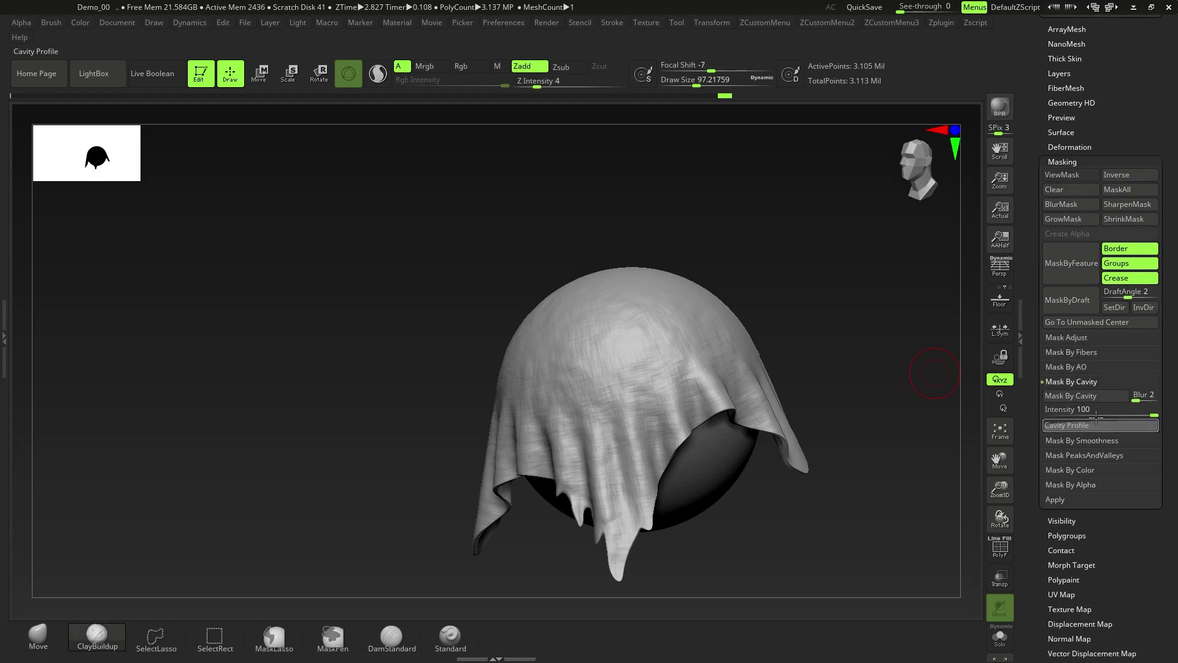
click(1071, 396)
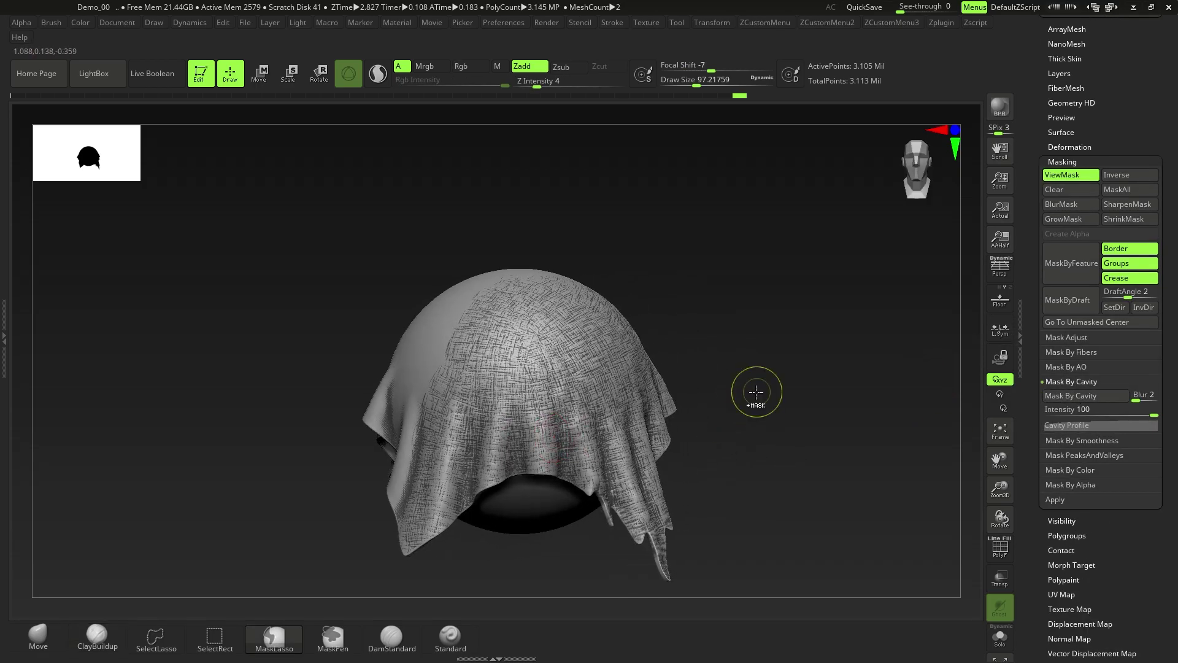
ctrl+click(756, 391)
- Add lasso mask selections over the smooth, untextured areas at the side and back of the cloth
right_drag(521, 408, 618, 407)
mouse_move(506, 365)
right_down()
mouse_move(547, 350)
mouse_move(439, 331)
right_up()
mouse_move(488, 265)
ctrl+mouse_down()
mouse_move(297, 595)
mouse_move(487, 573)
mouse_move(513, 538)
ctrl+mouse_up()
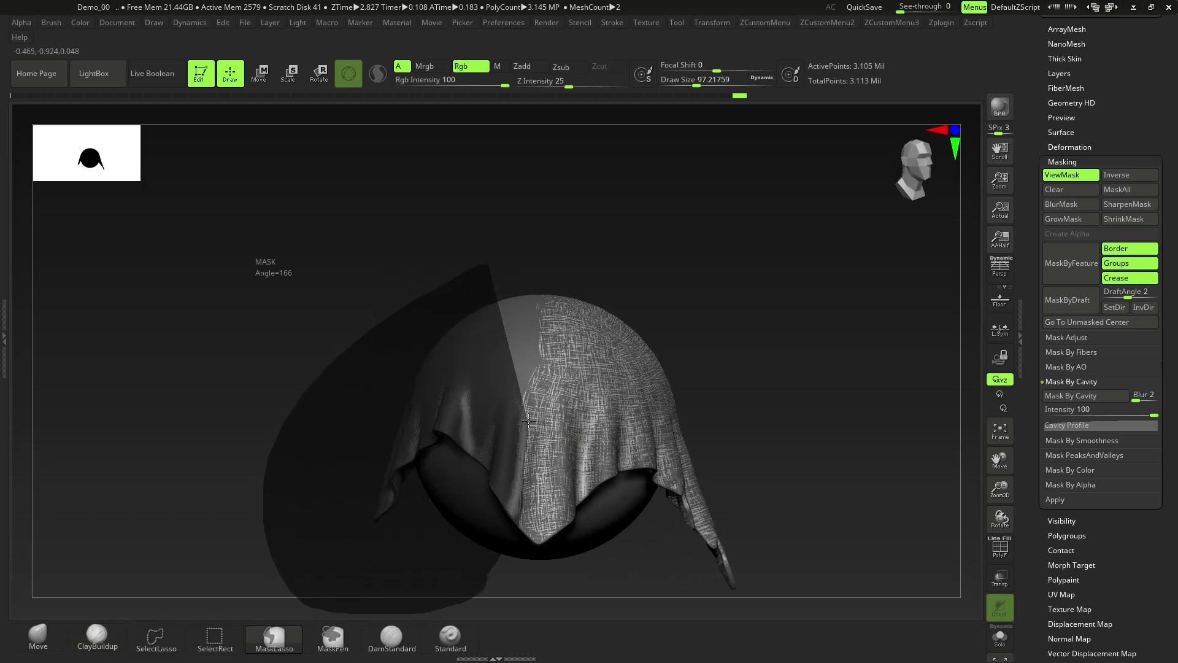
ctrl+drag(516, 348, 495, 291)
mouse_move(476, 368)
right_down()
mouse_move(562, 412)
mouse_move(592, 362)
right_up()
mouse_move(565, 325)
ctrl+mouse_down()
mouse_move(532, 398)
mouse_move(522, 567)
ctrl+mouse_up()
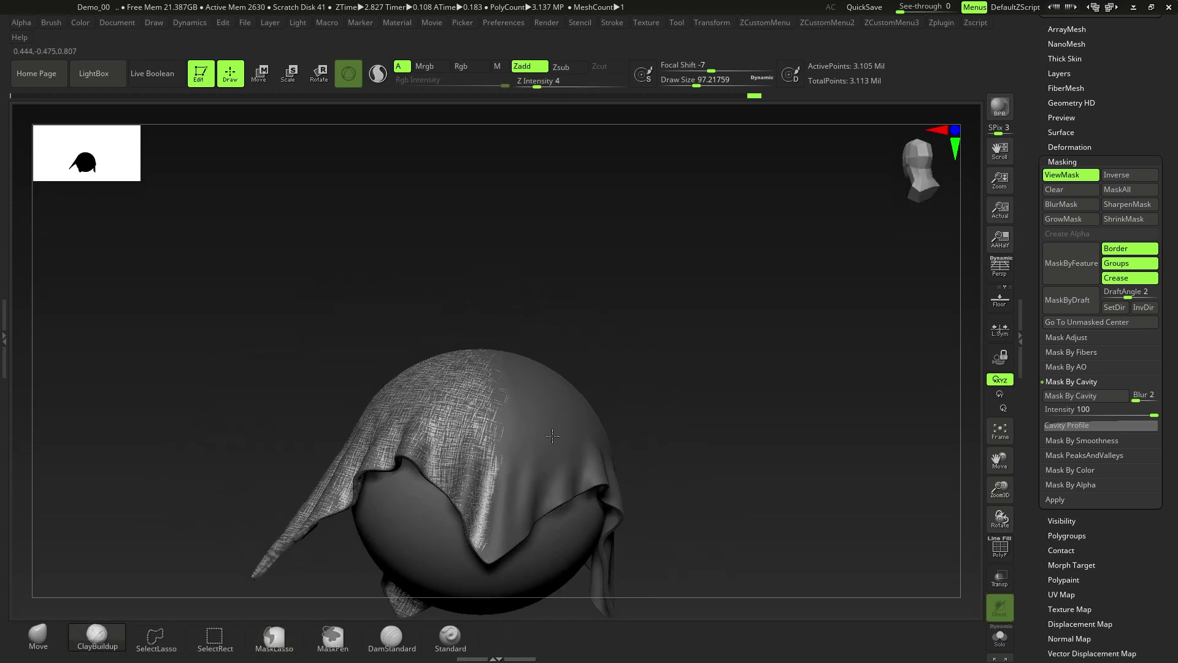
right_drag(515, 485, 420, 310)
ctrl+drag(395, 321, 518, 402)
right_drag(631, 366, 853, 442)
- Inflate the unmasked cloth areas by -1, then hide and clear the mask and update the DynaMesh
drag(1176, 555, 1176, 595)
click(1094, 186)
drag(1176, 428, 1170, 343)
click(1081, 363)
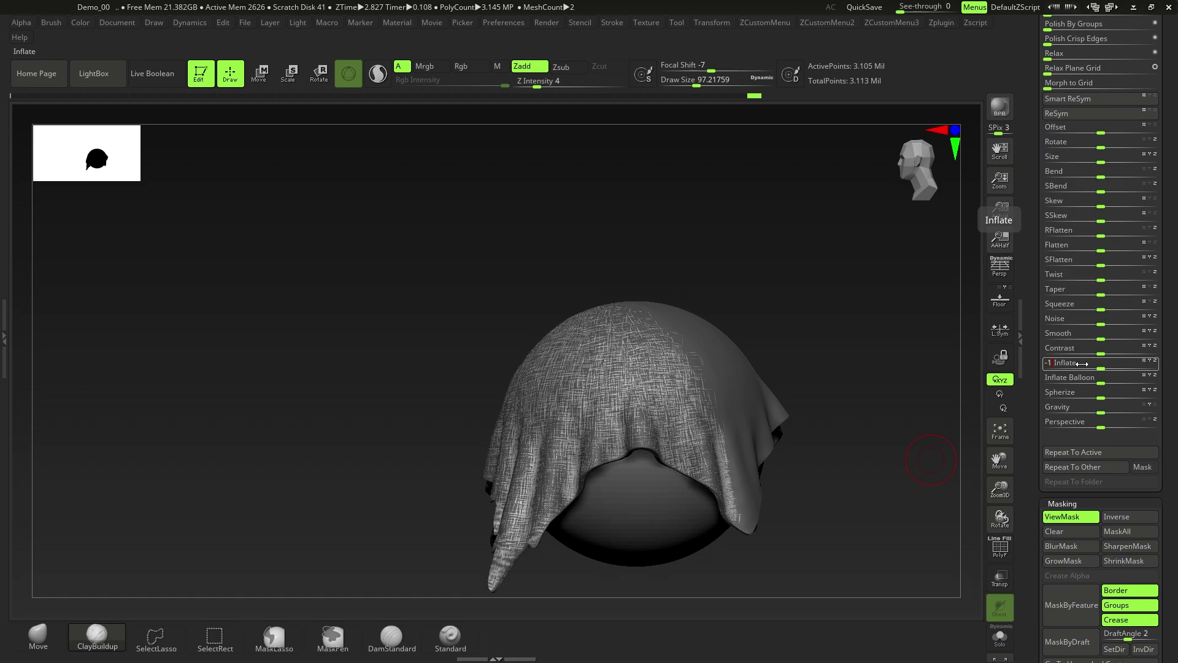
key(Return)
key(ctrl+h)
drag(368, 396, 704, 431)
key(ctrl)
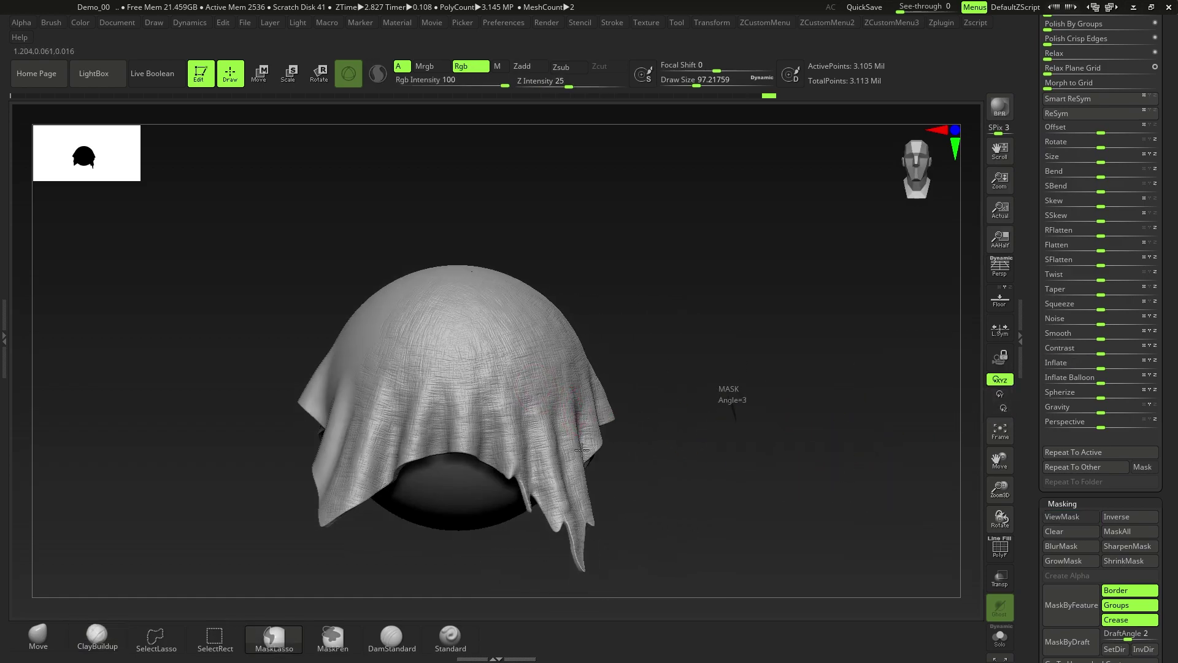
- Soften parts of the woven texture with Smooth brush strokes across the cloth's front, side and folds
mouse_move(481, 422)
right_down()
mouse_move(552, 468)
mouse_move(453, 429)
mouse_move(474, 438)
mouse_move(424, 437)
mouse_move(451, 441)
right_up()
key(shift)
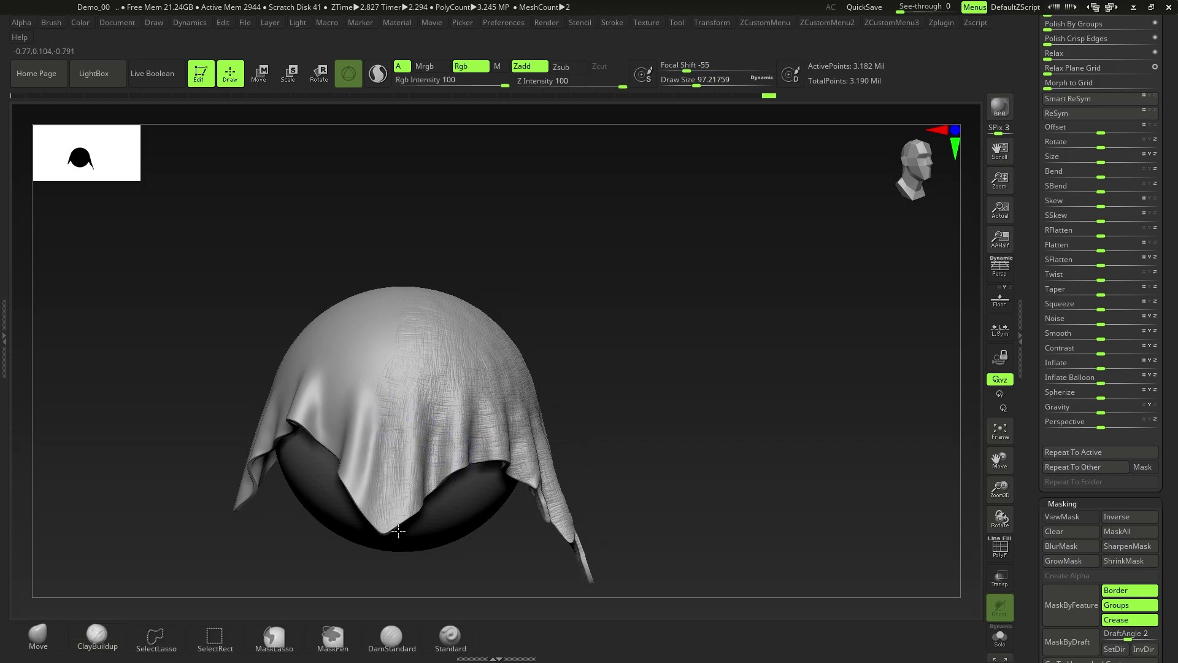
key(ctrl+z)
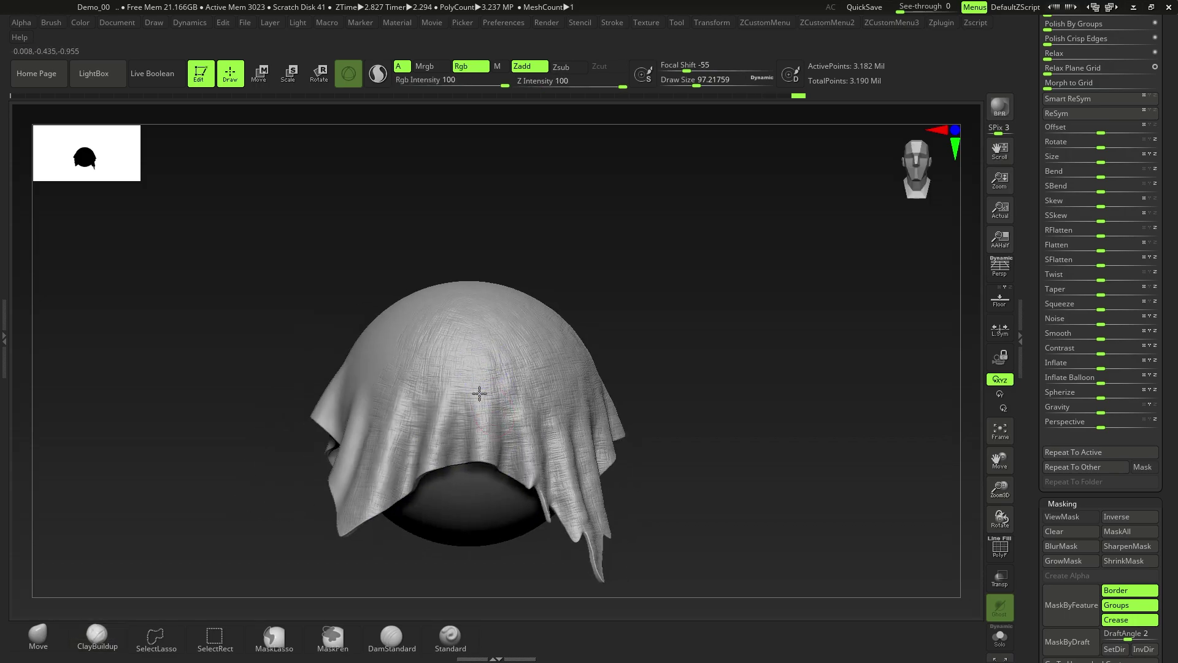
key(ctrl+shift+z)
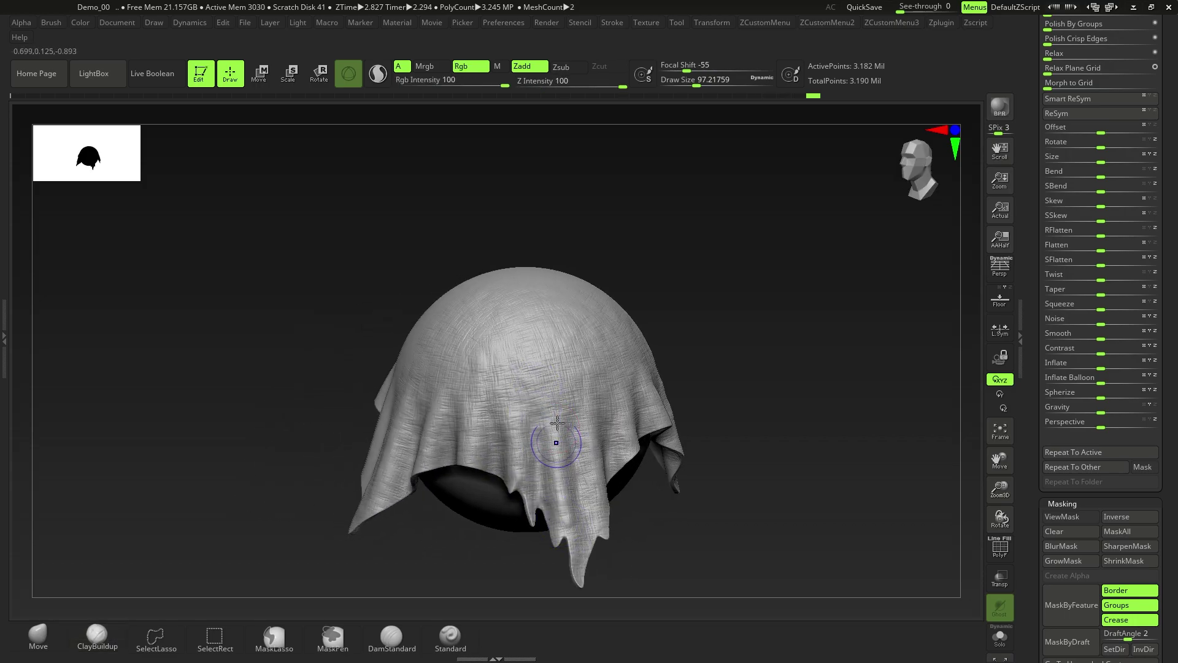
key(ctrl+shift+z)
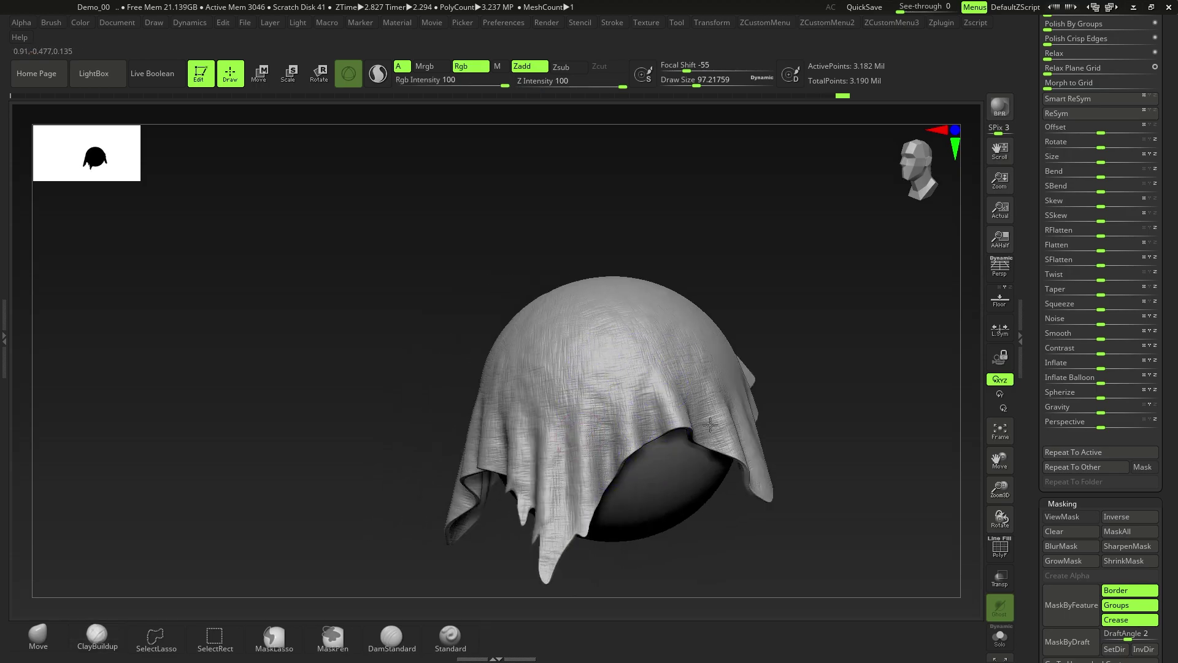
shift+drag(674, 325, 612, 339)
right_drag(562, 440, 644, 433)
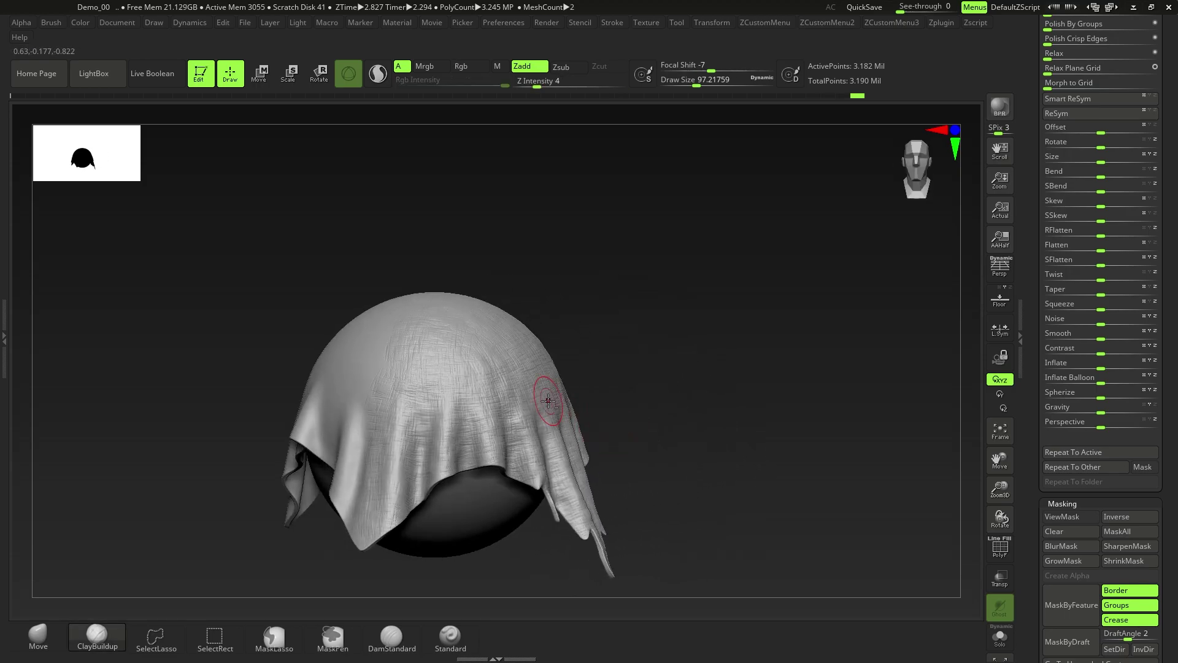
alt+right_drag(552, 401, 635, 399)
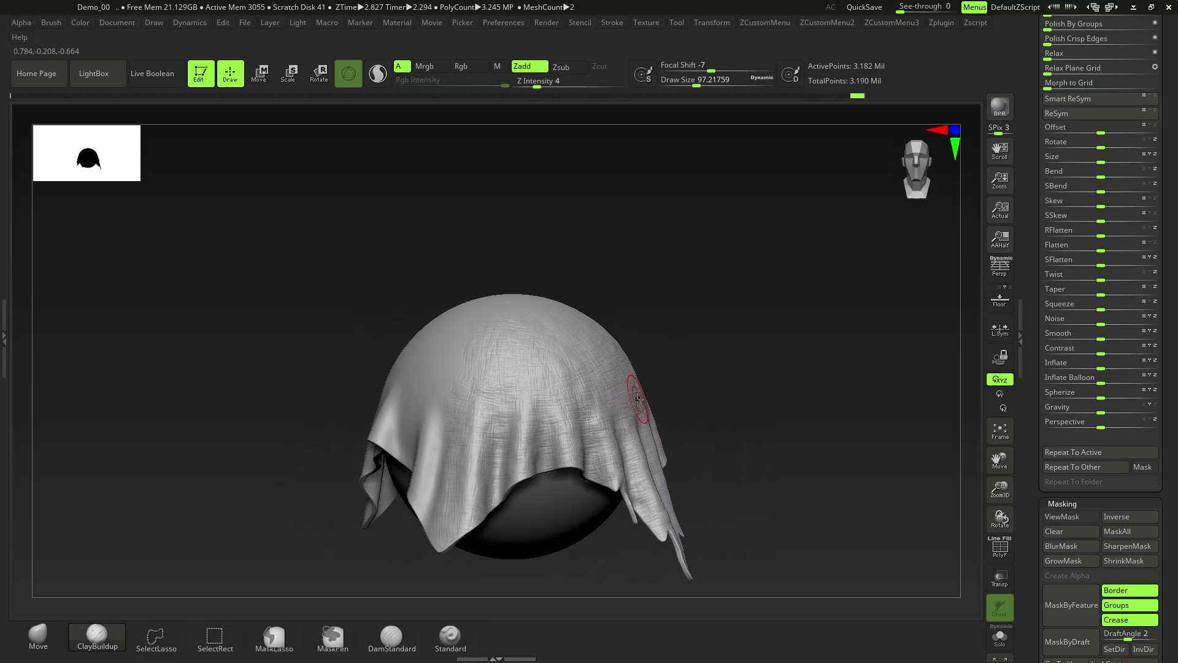
- Choose the Standard brush and select burlap.psd and weave03.psd from the Zbrush quick folder for alpha import
click(455, 644)
key(space)
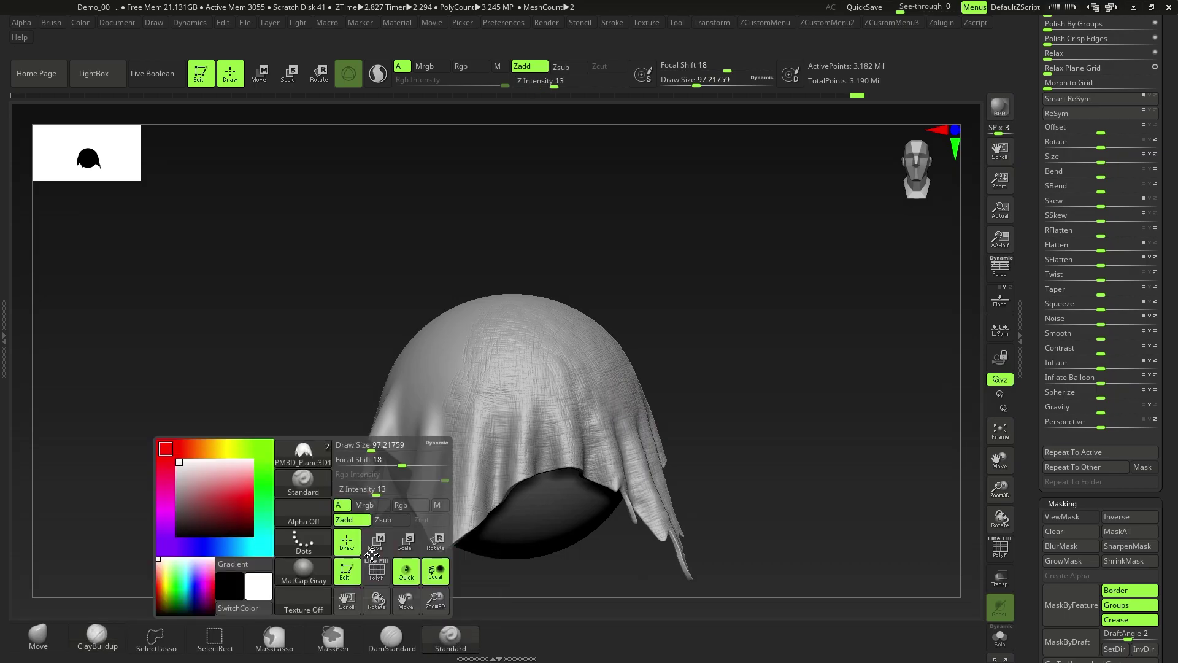
click(319, 520)
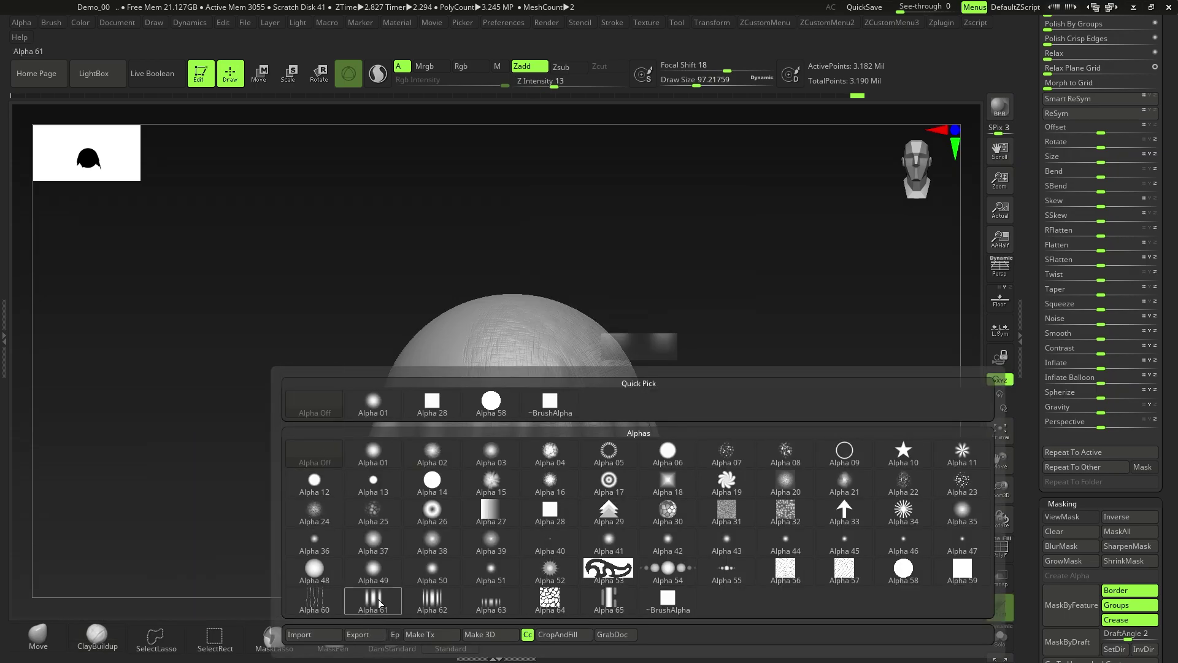
click(319, 636)
drag(251, 154, 239, 132)
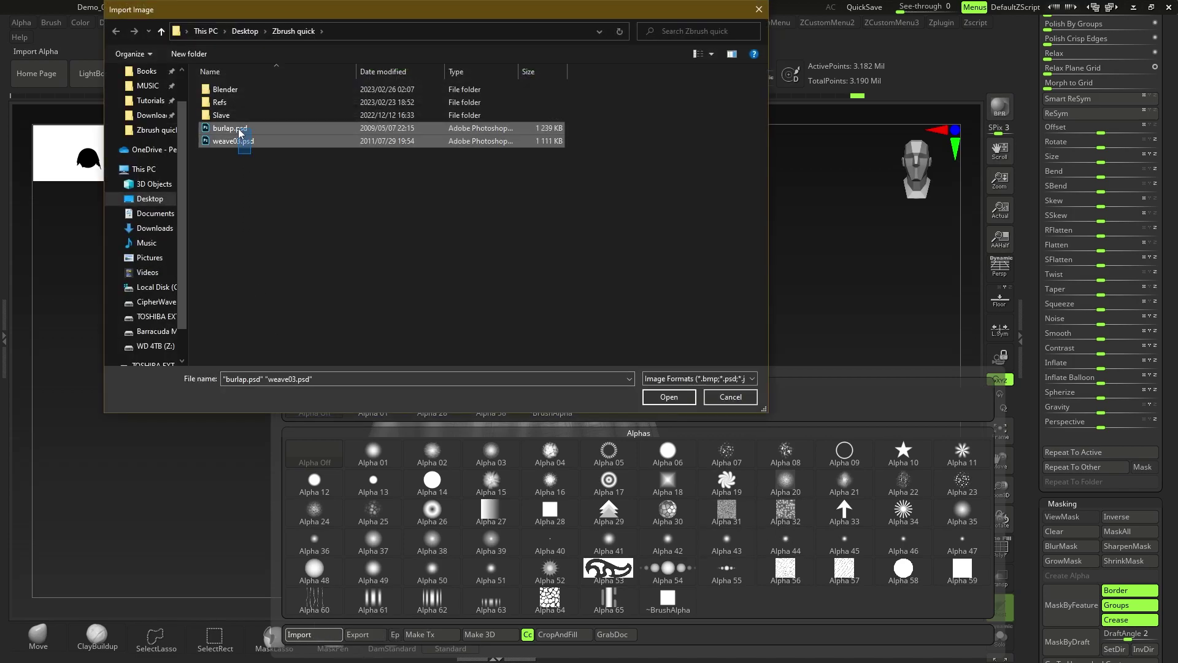
- Switch to the web browser and examine the zbrush alphas search results and the Pixologic Alpha Library's categories, including Textiles
key(super)
mouse_move(196, 652)
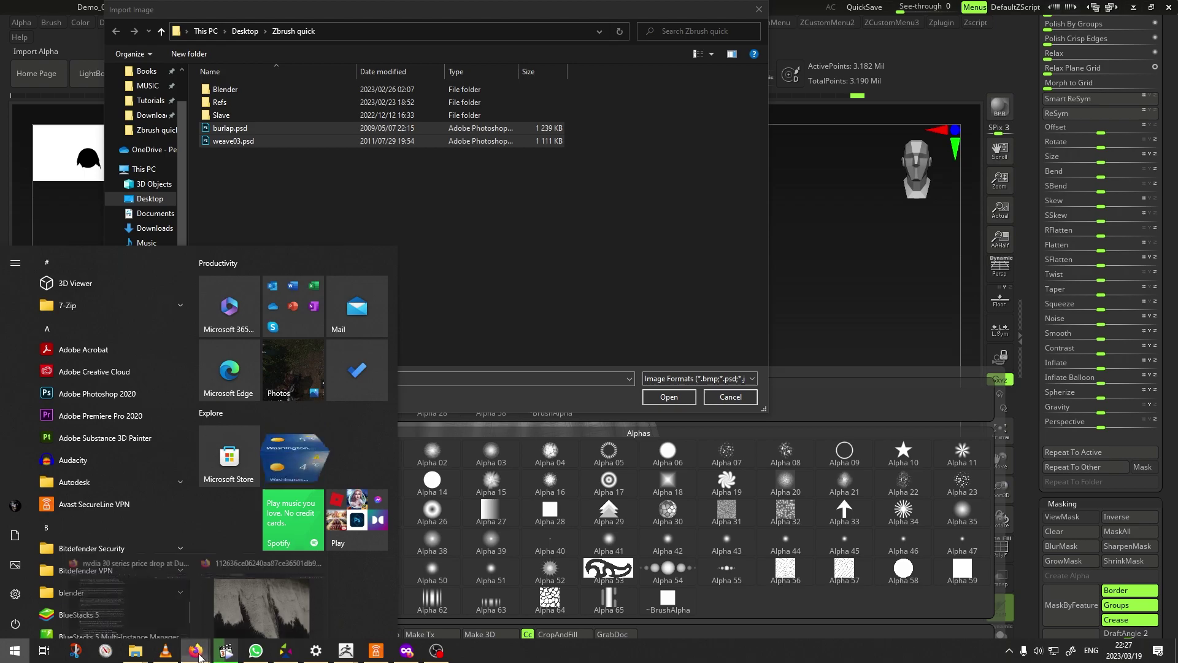
mouse_move(260, 584)
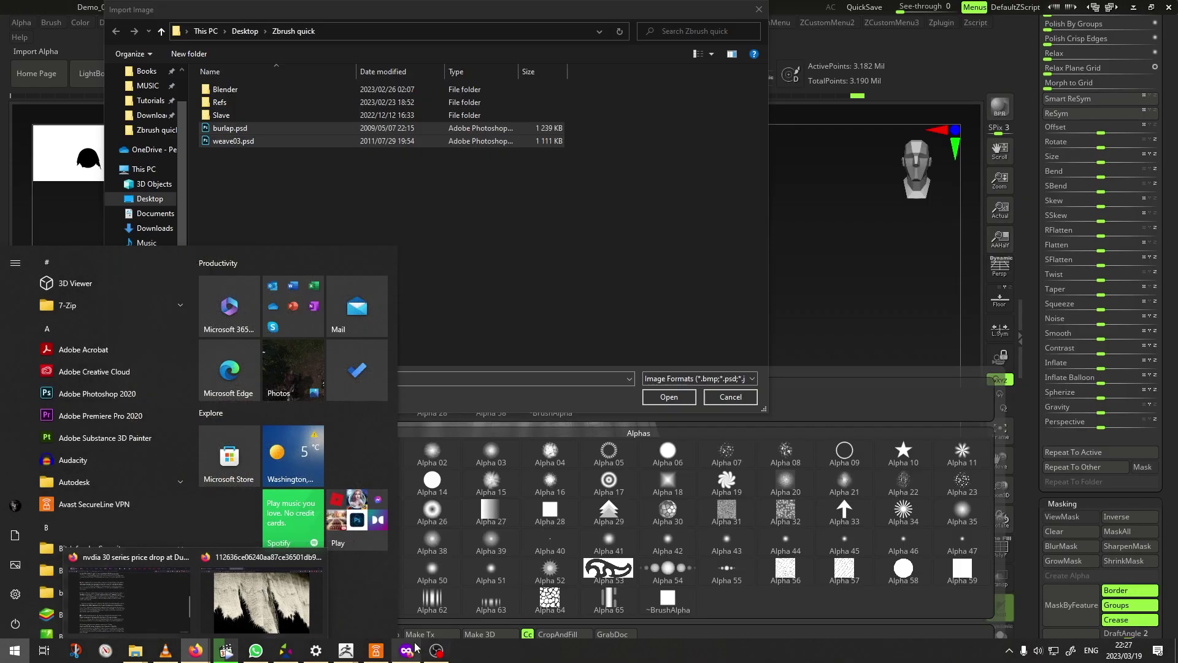
click(411, 649)
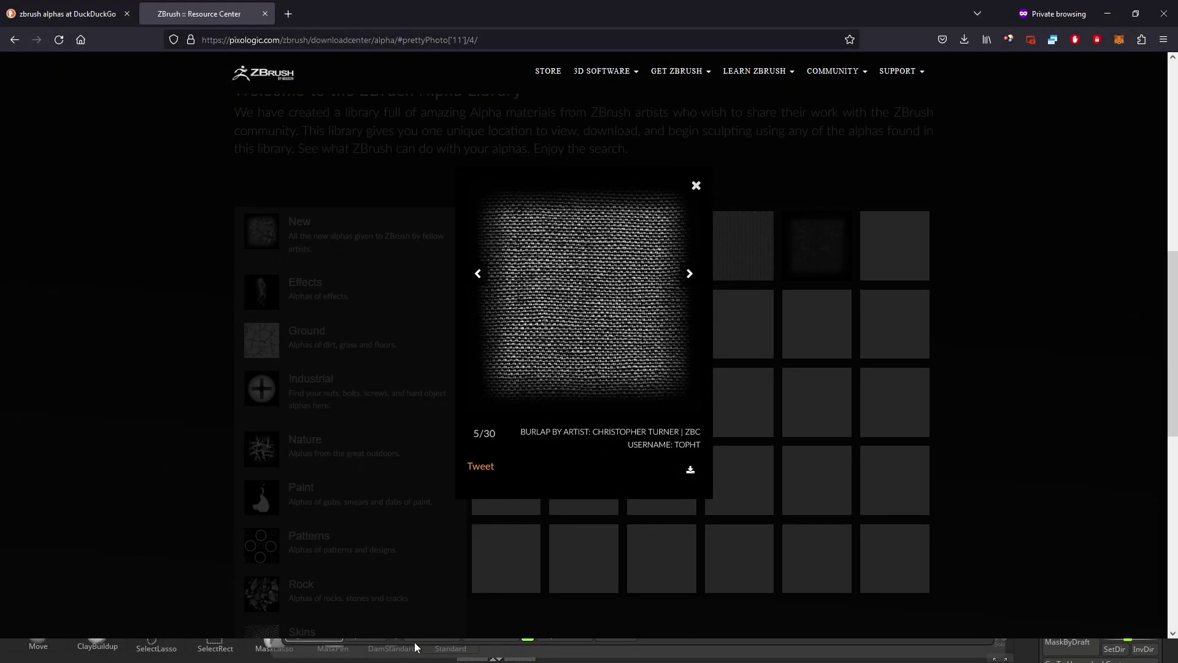
click(98, 12)
drag(94, 196, 245, 197)
click(94, 199)
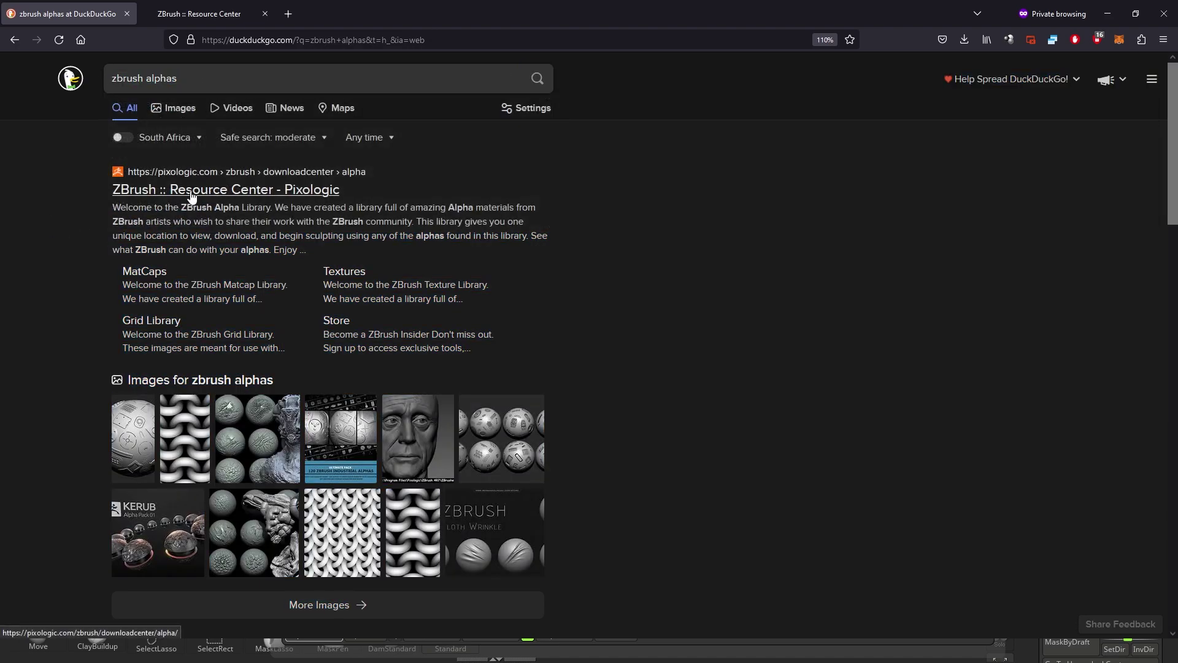
click(215, 14)
click(694, 186)
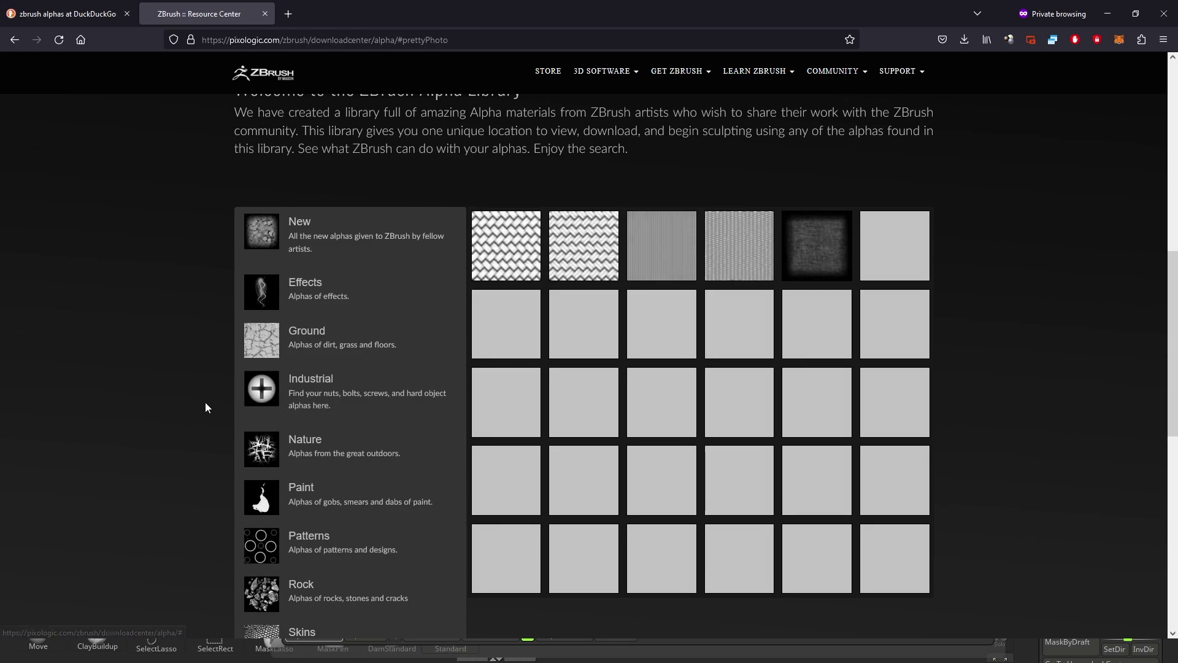
scroll(157, 371, down, 6)
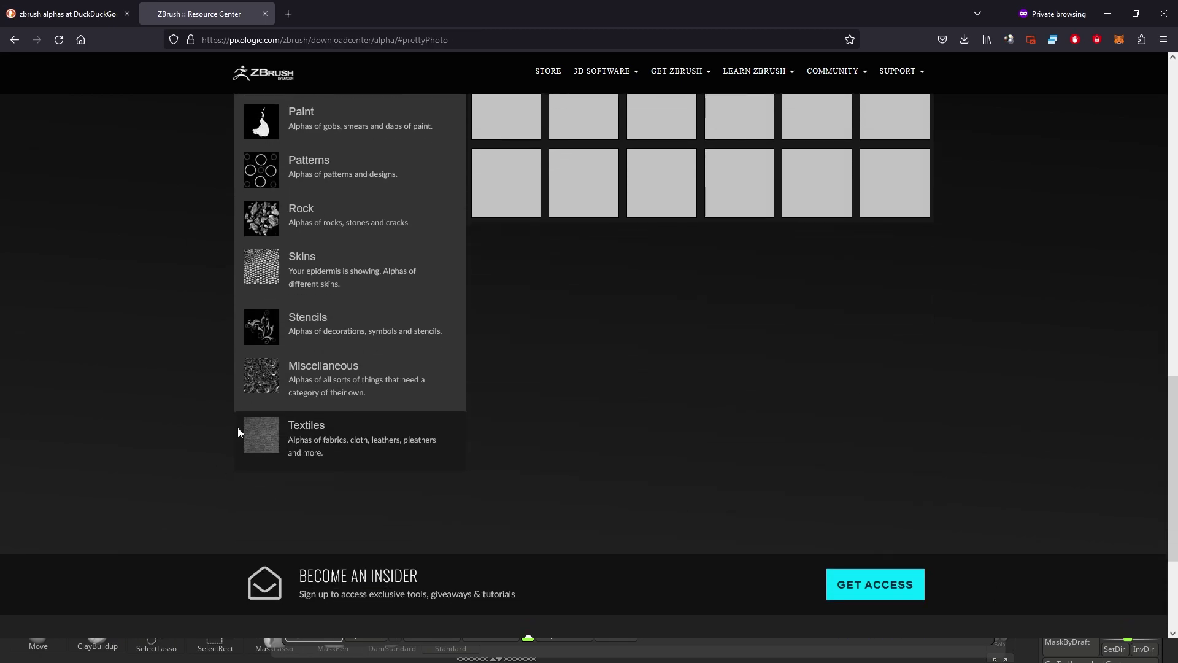
scroll(186, 423, up, 8)
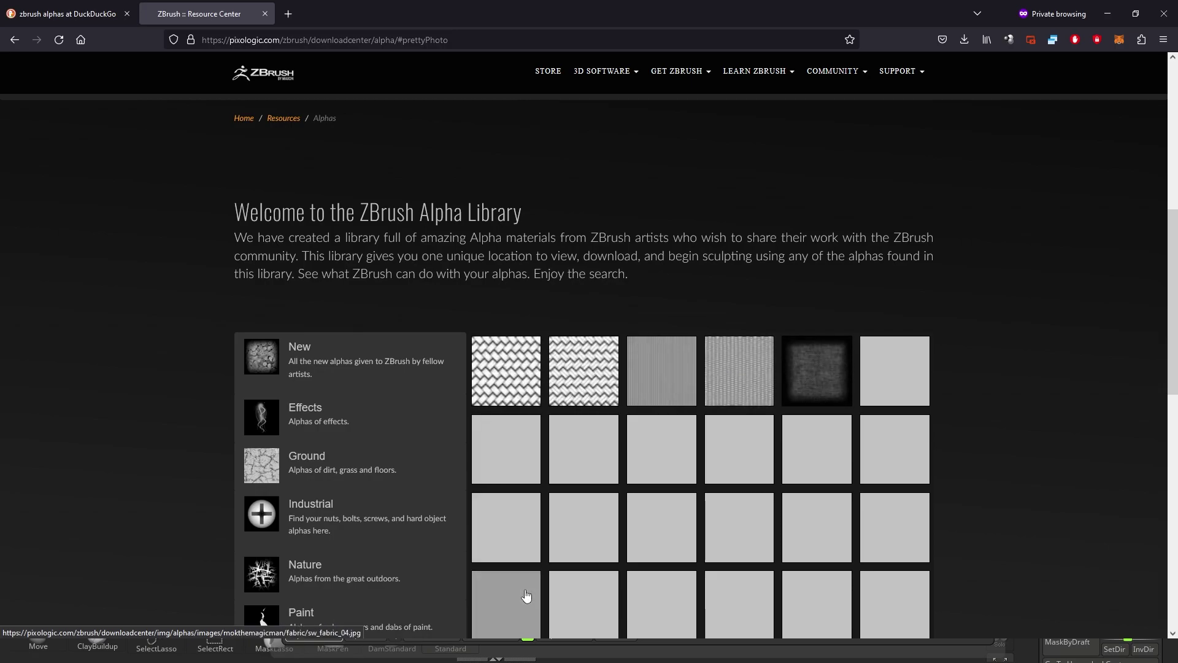
click(1107, 13)
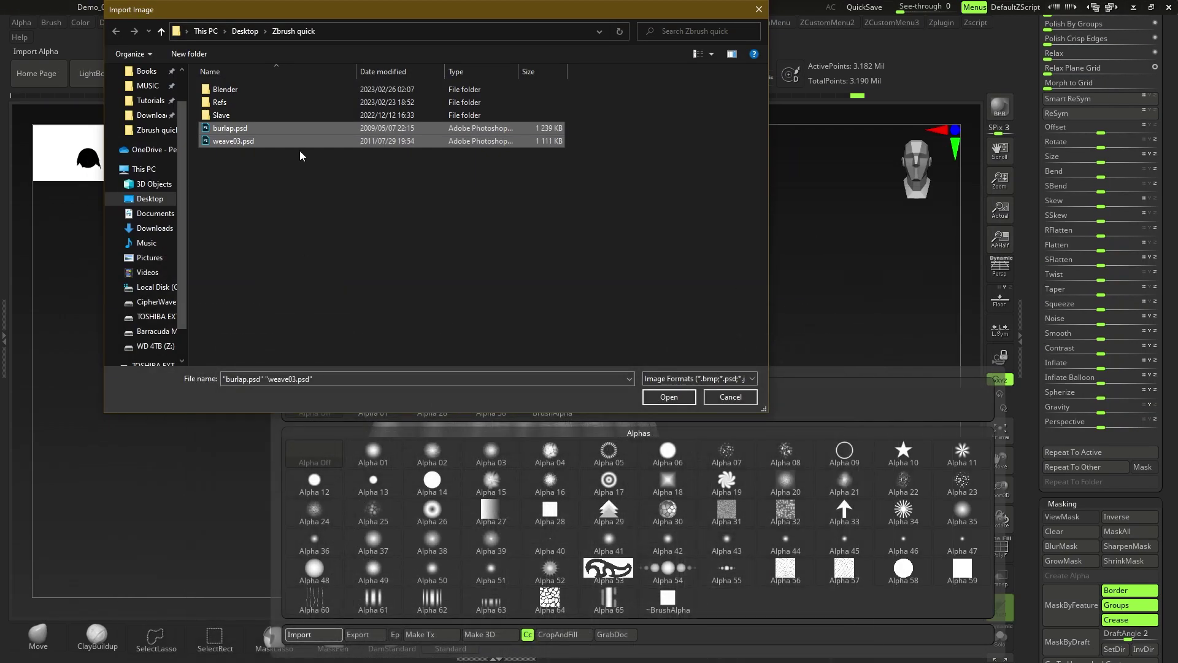
- Import the two selected alphas and assign the burlap alpha to the Standard brush
click(668, 397)
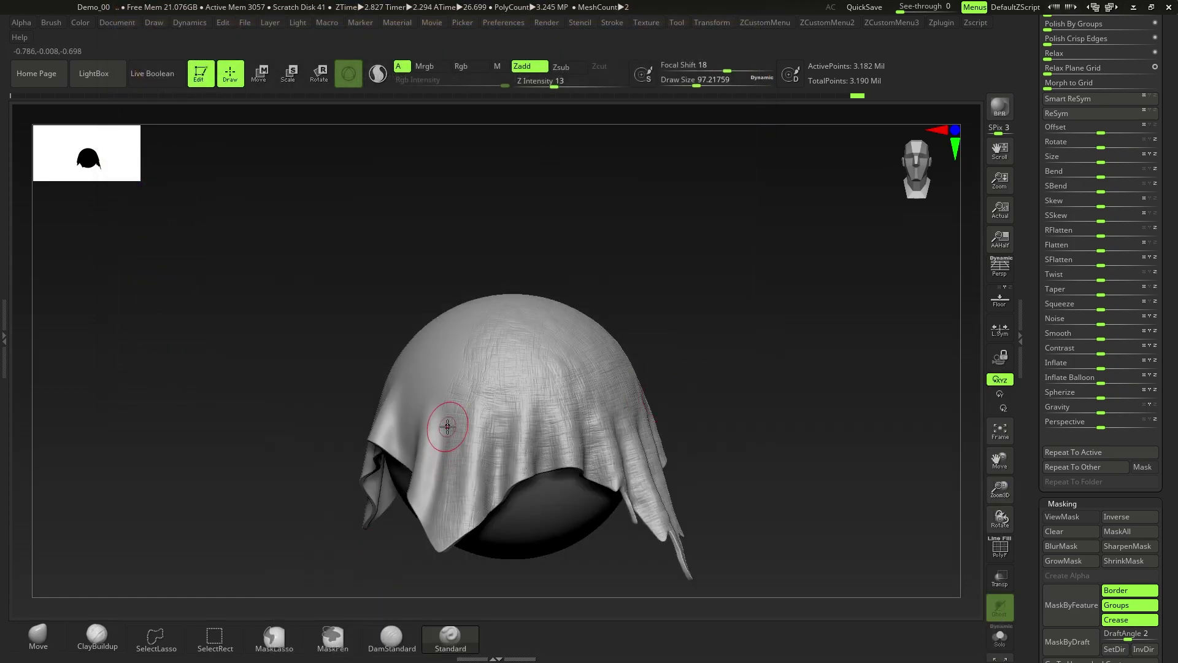
key(space)
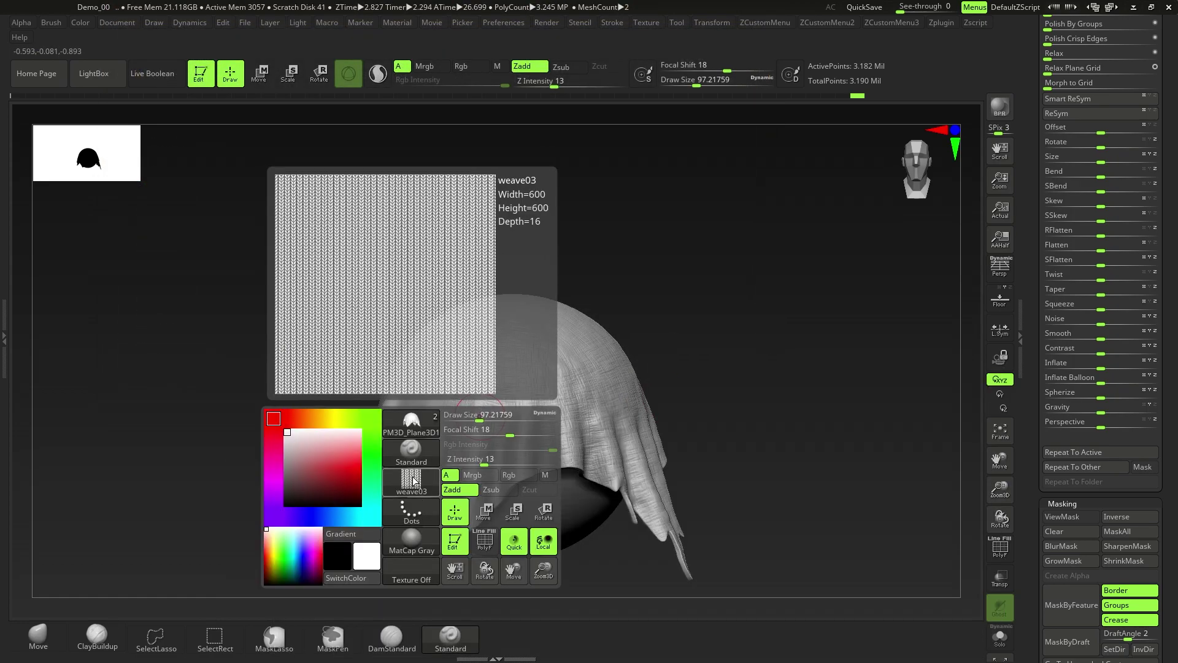
click(412, 482)
click(717, 406)
- Change the Standard brush's stroke type from Dots for stamping the burlap alpha onto the smooth side of the cloth
drag(307, 393, 405, 405)
ctrl+right_drag(384, 457, 445, 457)
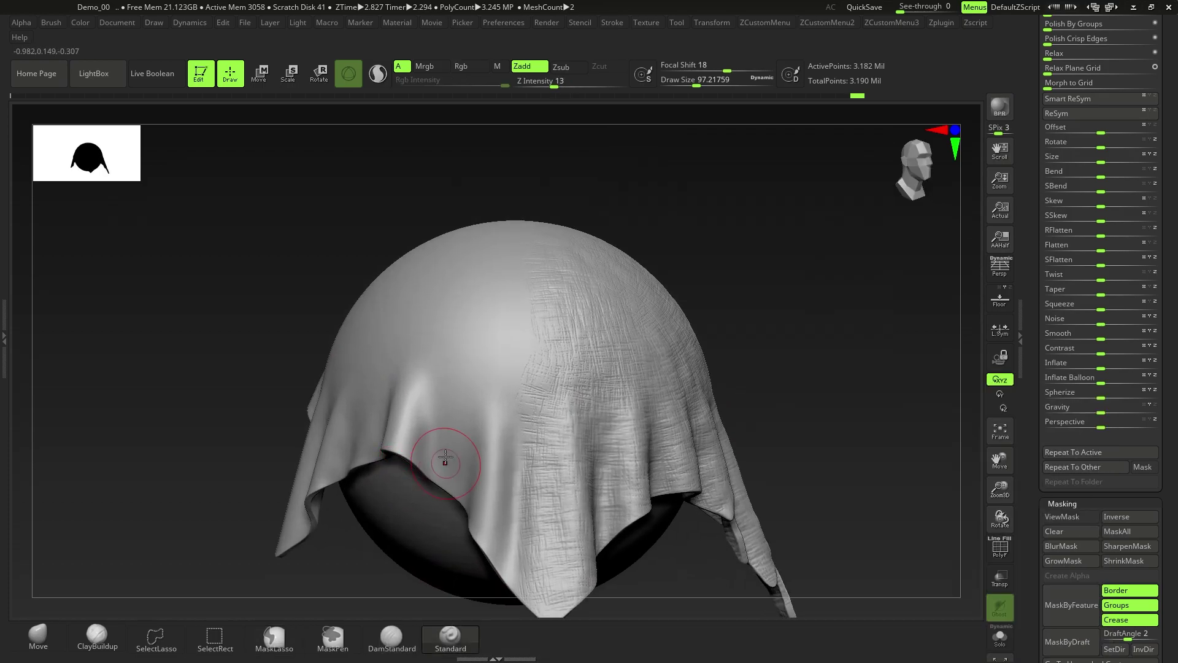
key(space)
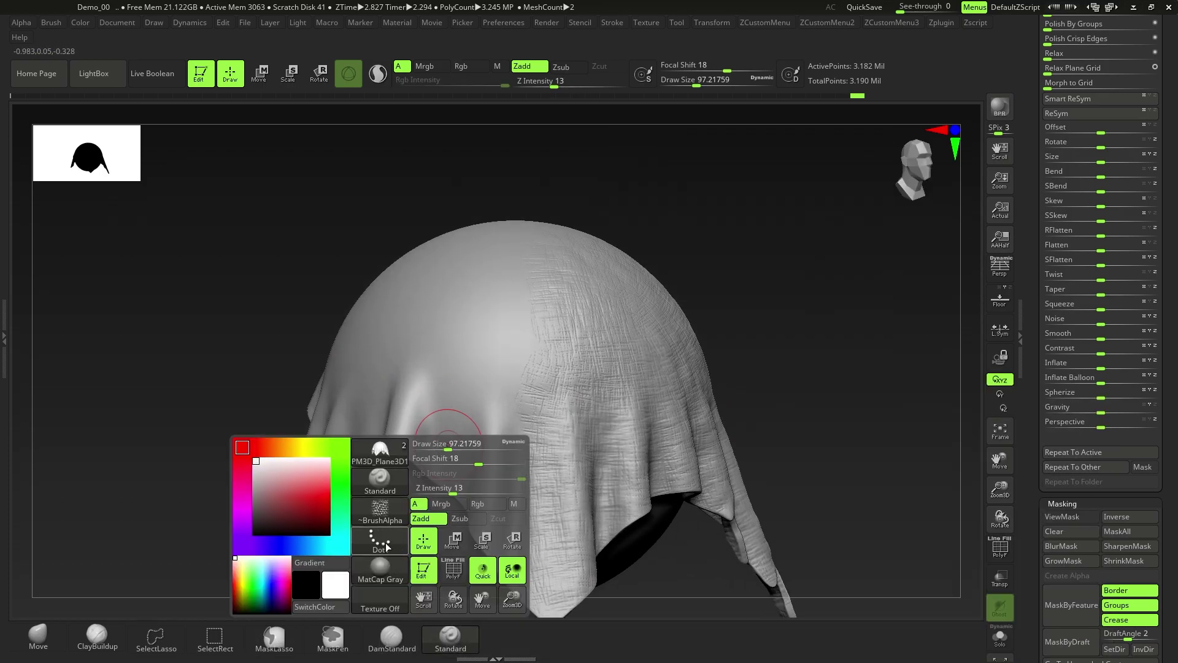
click(388, 549)
click(449, 559)
- Try stamping the burlap alpha at Z Intensity 13 on the cloth's smooth side and undo it
drag(452, 539, 473, 404)
drag(559, 484, 440, 526)
right_drag(439, 525, 476, 481)
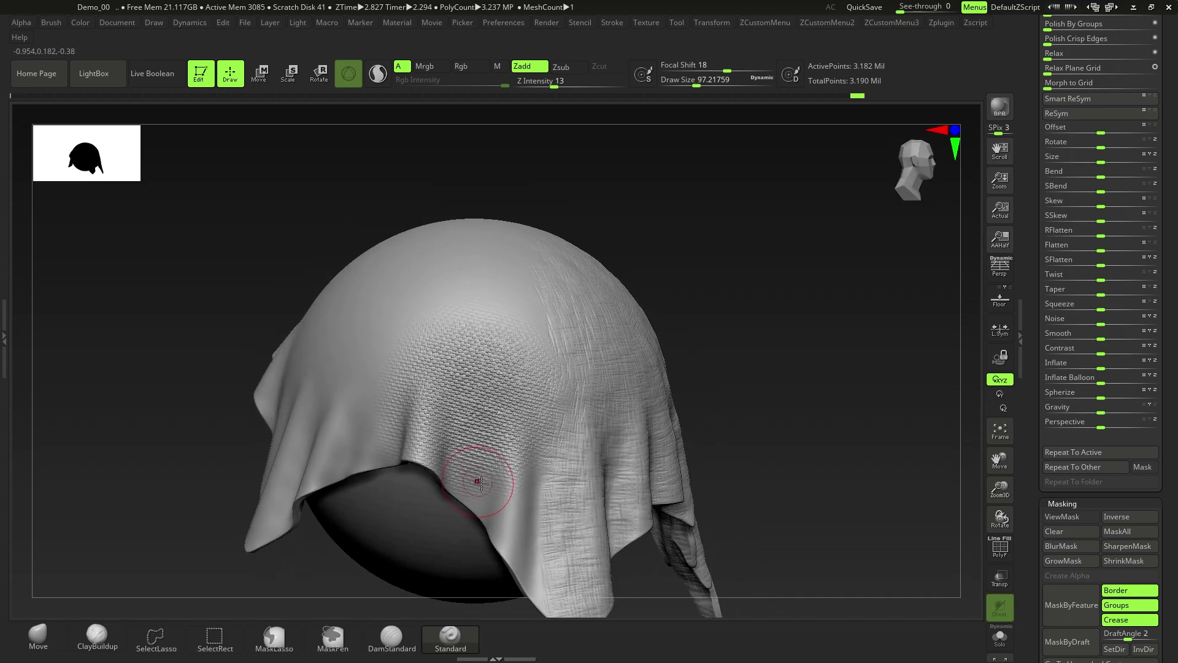
key(ctrl+z)
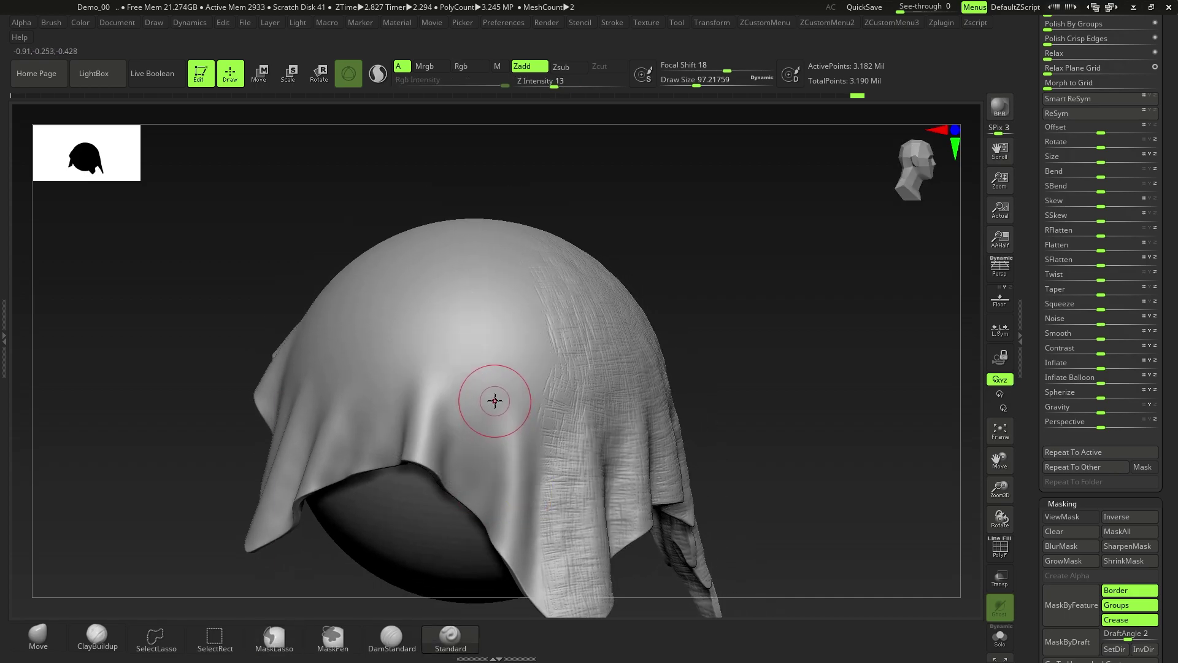
- Set the Z Intensity to 7 and stamp the burlap alpha over the cloth's smooth side, folds and back
right_click(495, 401)
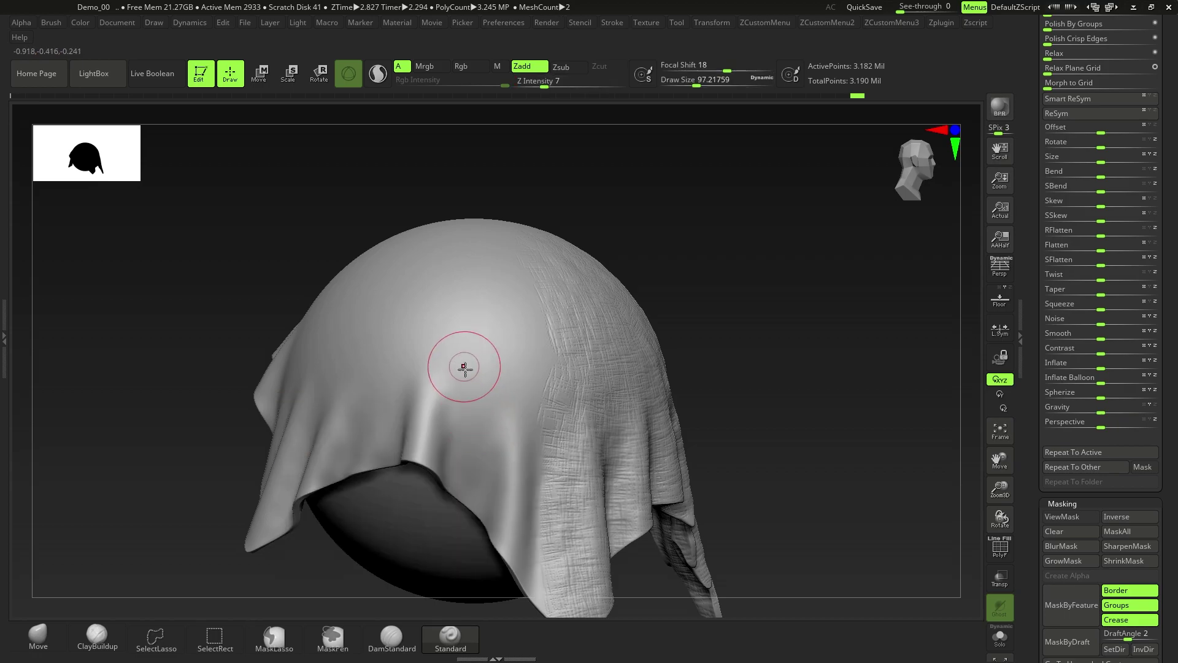
alt+right_drag(415, 507, 411, 447)
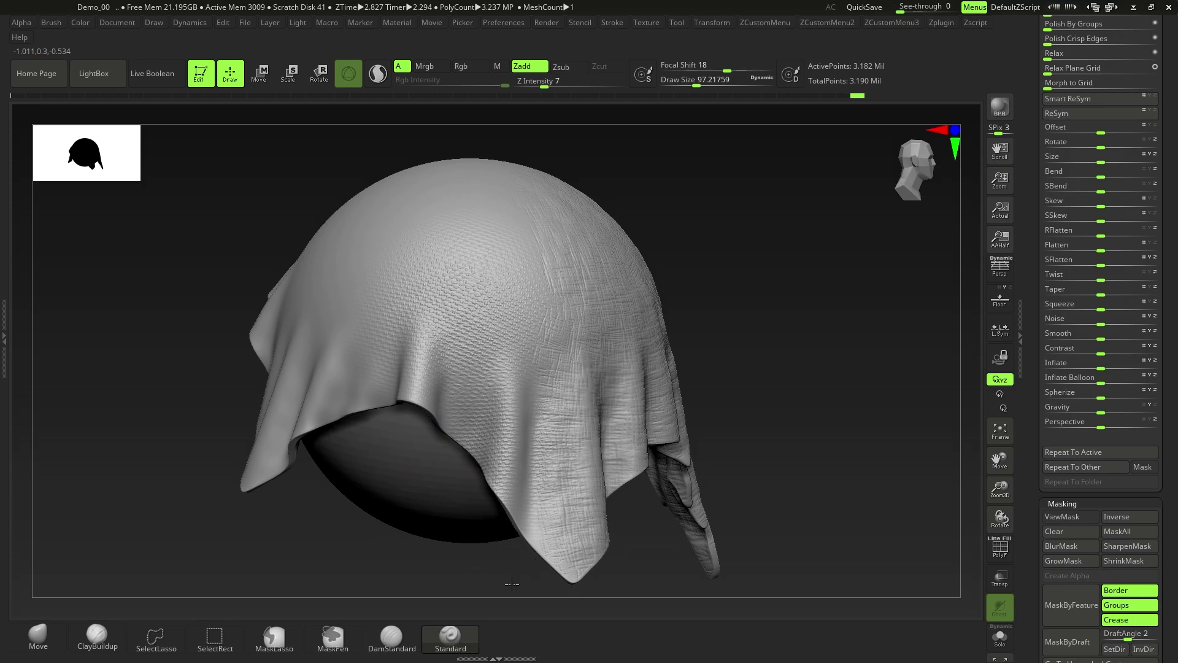
right_drag(500, 548, 528, 452)
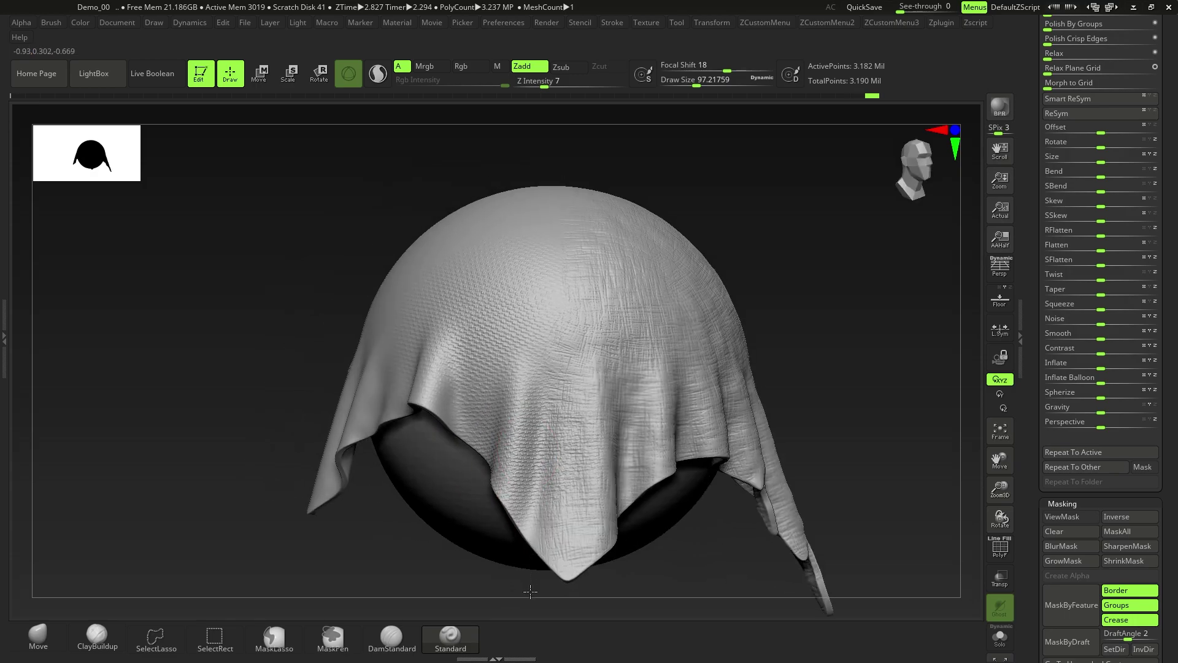
mouse_move(527, 556)
right_down()
mouse_move(500, 360)
mouse_move(427, 419)
right_up()
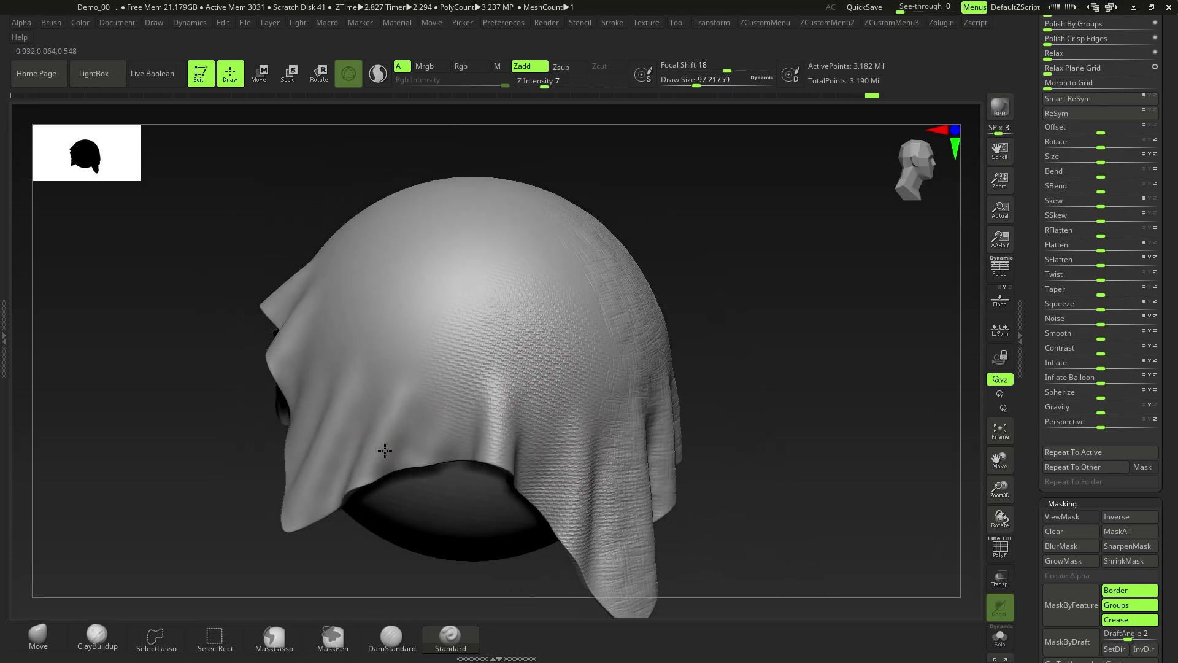
mouse_move(475, 456)
right_down()
mouse_move(473, 389)
mouse_move(518, 416)
mouse_move(545, 385)
mouse_move(602, 498)
mouse_move(600, 321)
mouse_move(491, 414)
right_up()
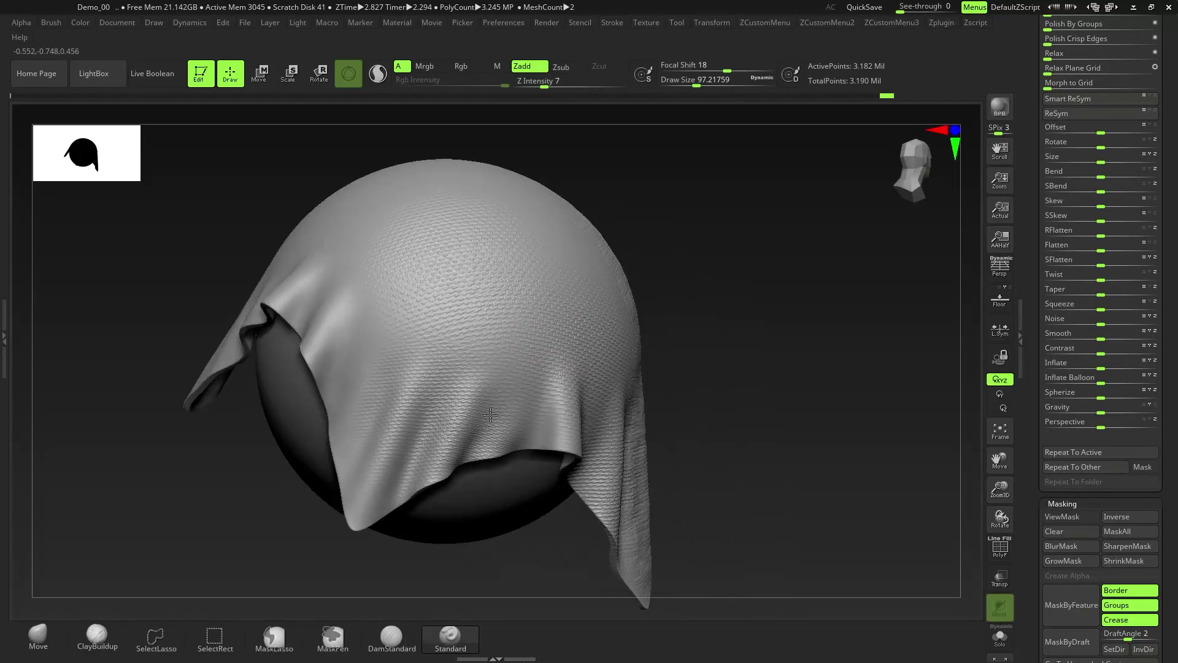
- Select the ClayBuildup brush and change its stroke type from Spray to FreeHand
right_drag(484, 313, 576, 257)
mouse_move(591, 298)
ctrl+right_down()
mouse_move(623, 441)
mouse_move(555, 375)
mouse_move(577, 382)
mouse_move(599, 436)
mouse_move(545, 386)
mouse_move(475, 386)
mouse_move(416, 358)
mouse_move(681, 368)
mouse_move(478, 379)
mouse_move(572, 388)
mouse_move(529, 389)
ctrl+right_up()
click(100, 633)
key(space)
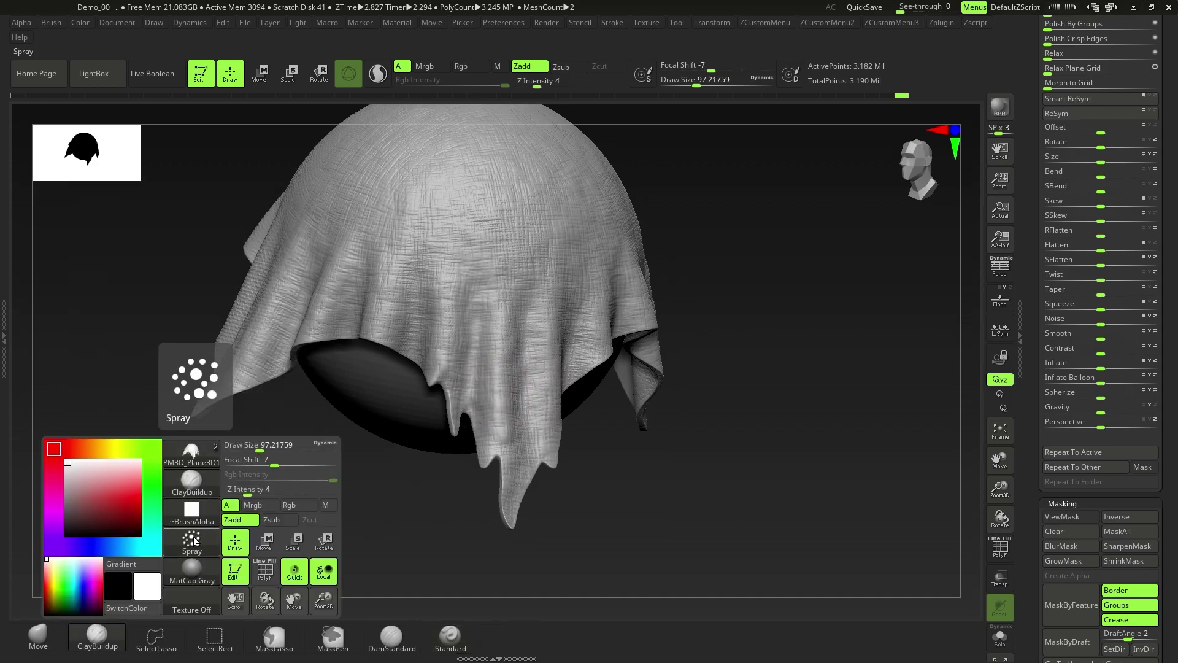
click(194, 536)
click(438, 560)
key(space)
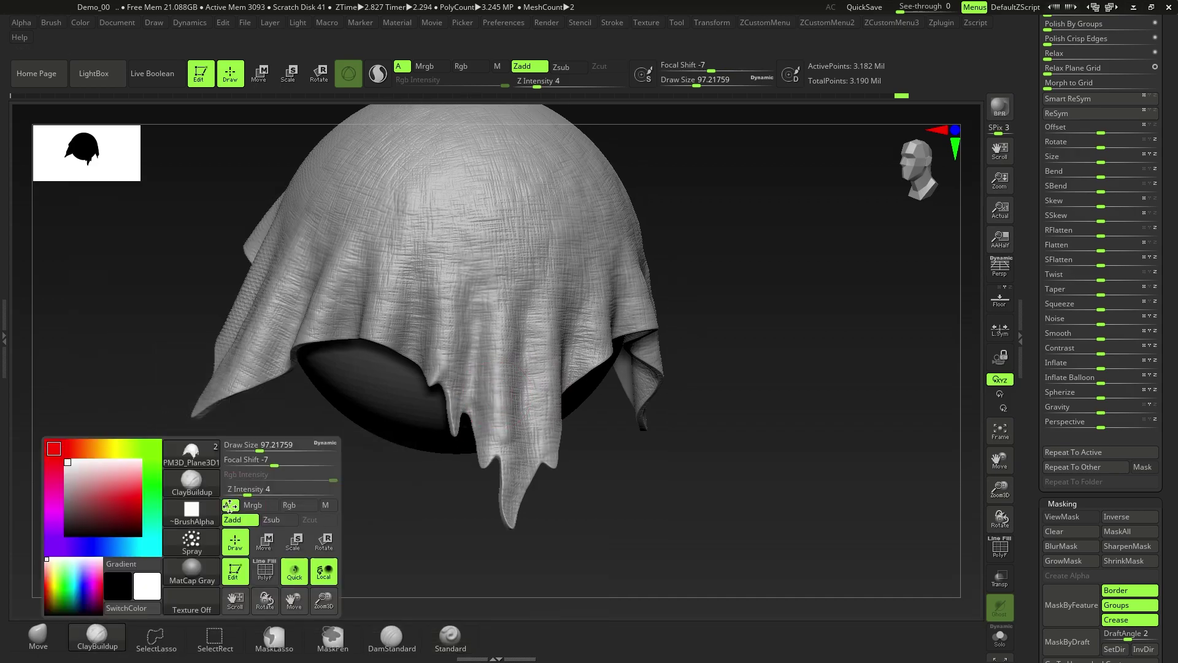
click(191, 538)
click(228, 568)
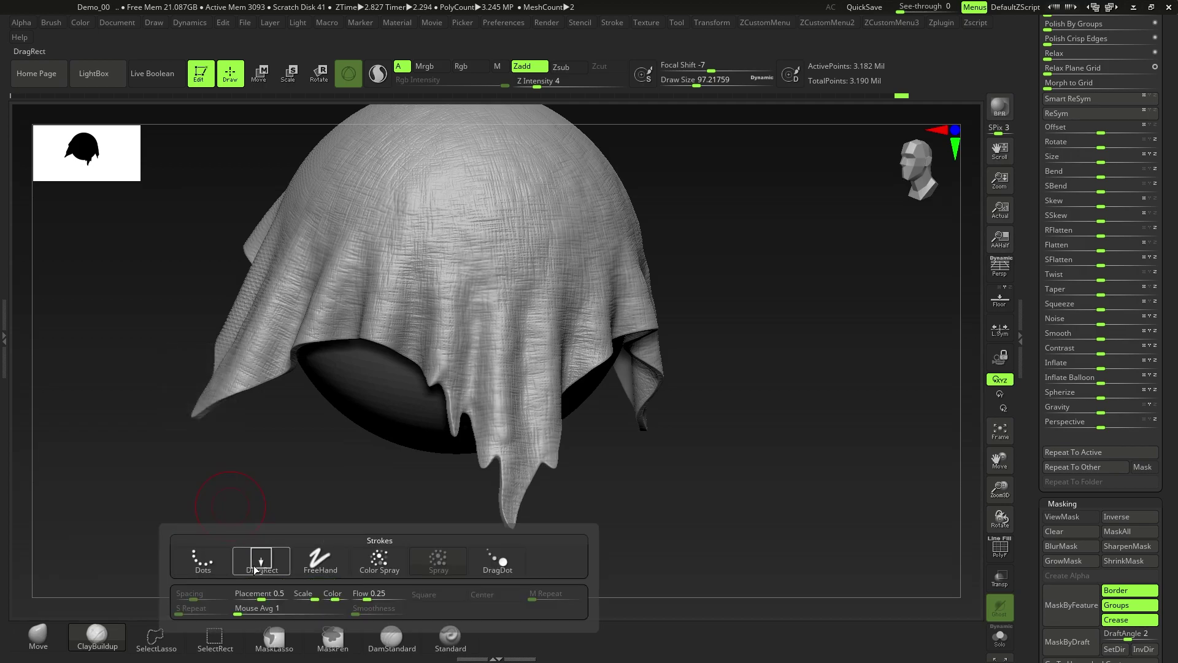
click(311, 567)
- Reduce the Draw Size to about 20 and store a morph target of the cloth
mouse_move(544, 391)
right_down()
mouse_move(486, 394)
mouse_move(504, 420)
right_up()
key(s)
drag(504, 420, 496, 419)
click(1076, 393)
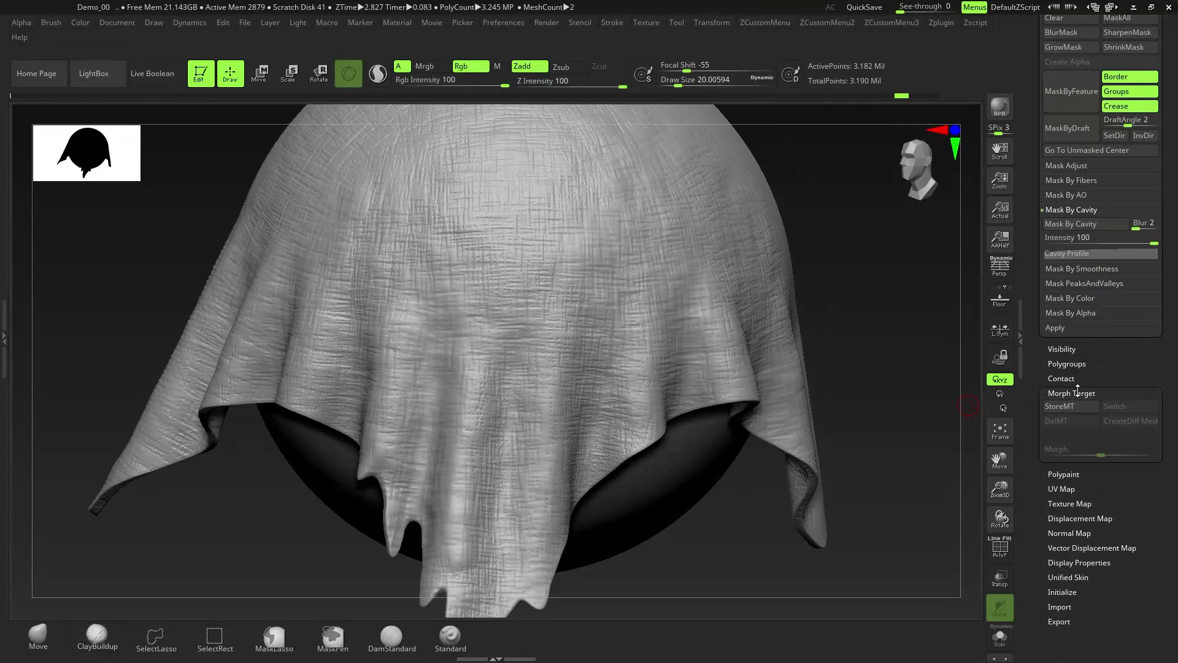
click(1073, 393)
click(1066, 406)
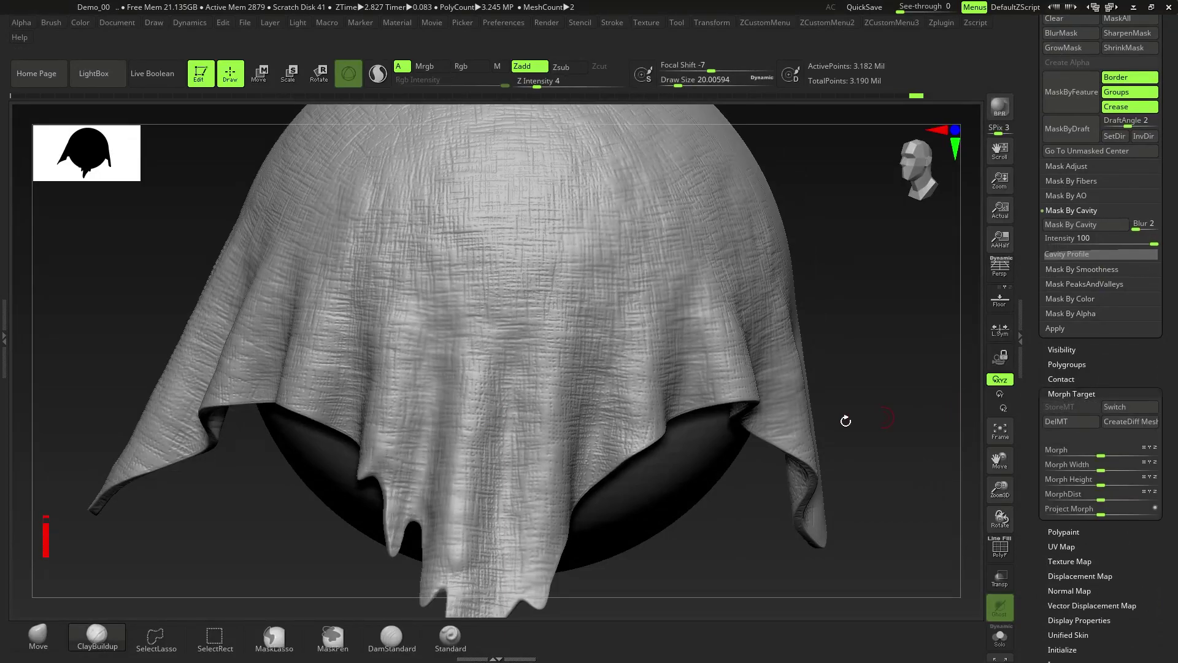
- Build up a short vertical ridge on the central hanging fold and shape it into a tear by partly restoring it with the Morph brush
drag(511, 384, 525, 457)
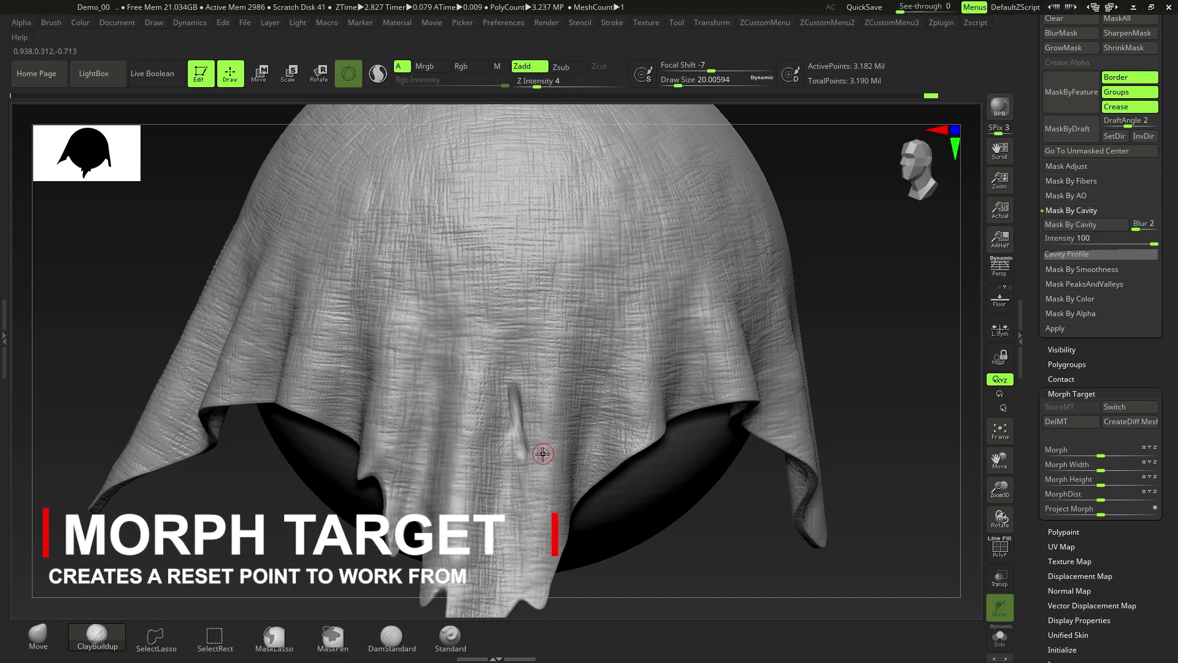
key(b)
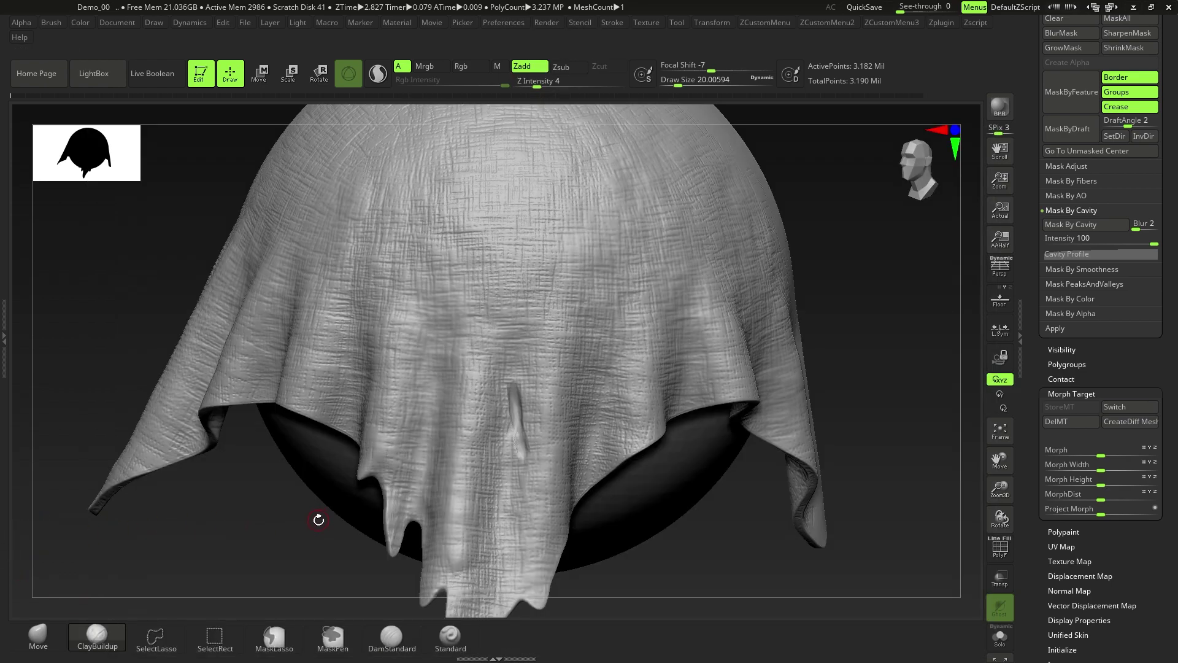
key(b)
key(g)
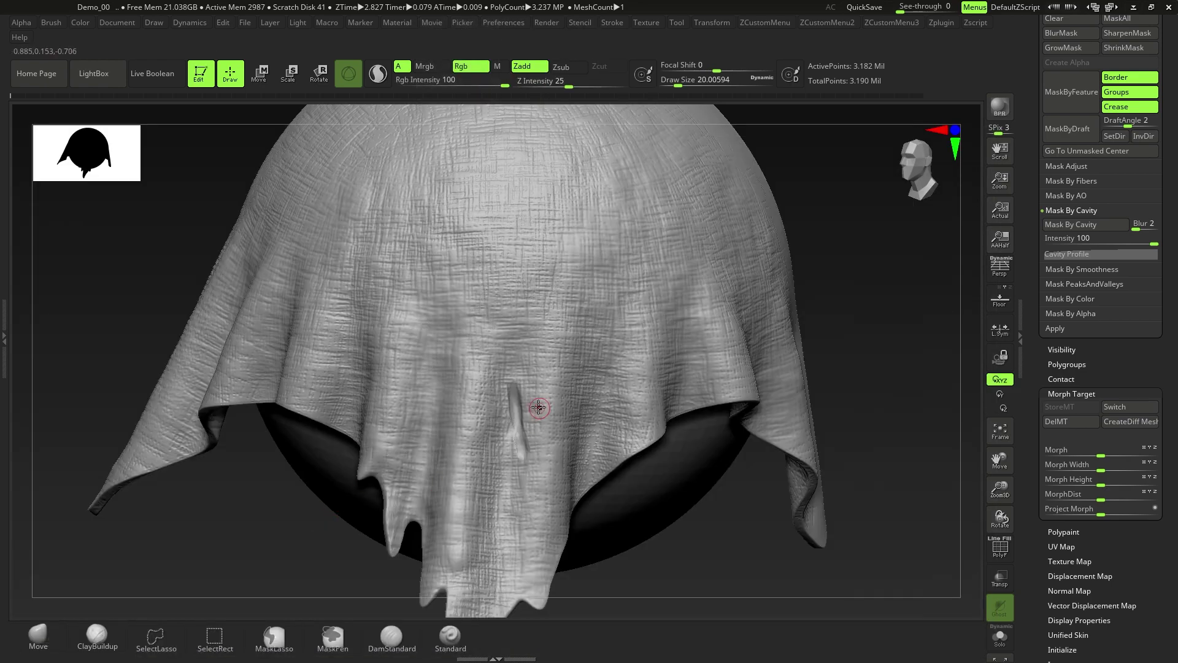
right_drag(539, 407, 512, 391)
drag(508, 408, 510, 388)
mouse_move(517, 385)
right_down()
mouse_move(510, 522)
mouse_move(512, 427)
right_up()
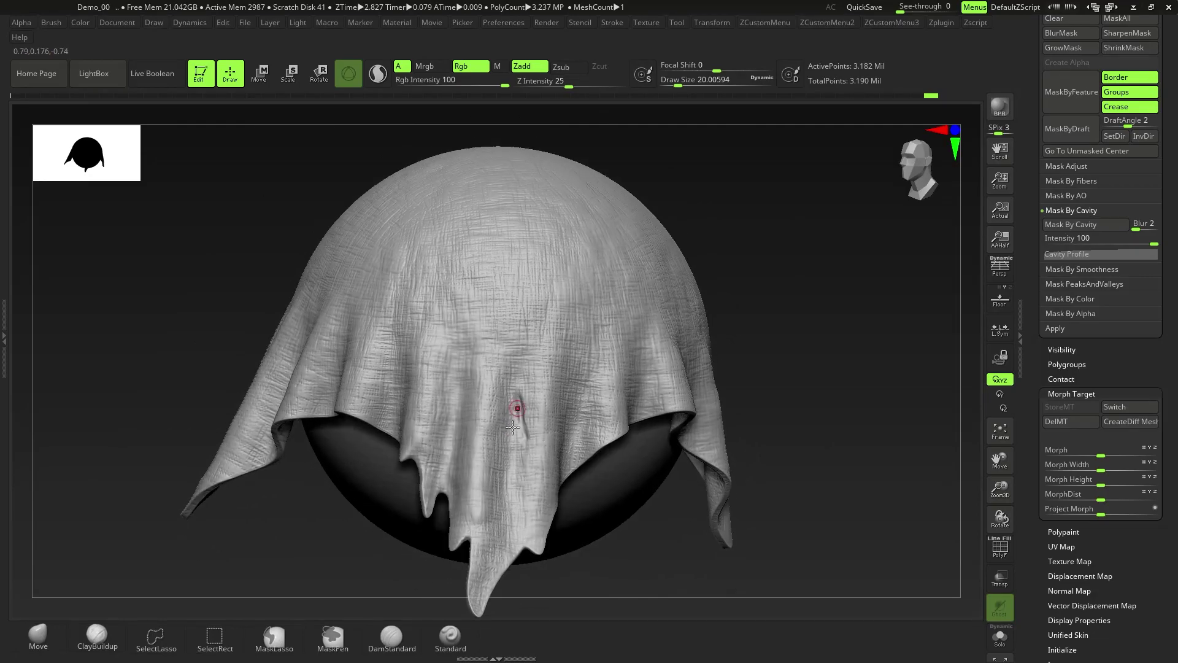
- Build up a second ridge with ClayBuildup below the first tear and cut it back with the Morph brush
click(97, 635)
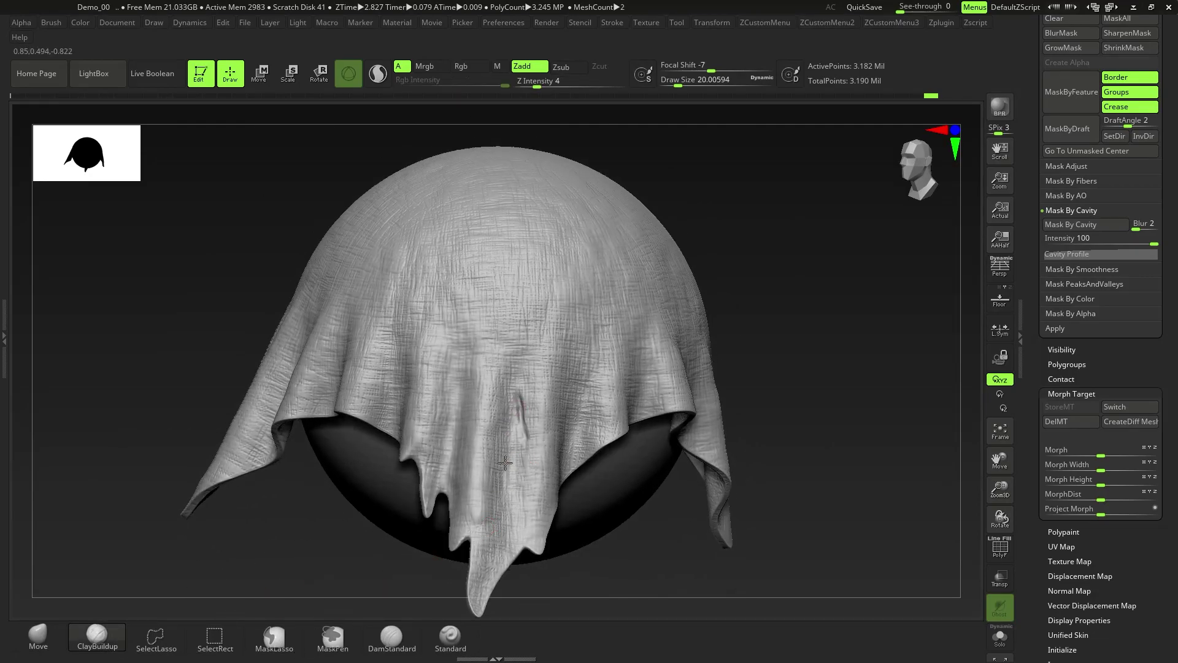
key(ctrl)
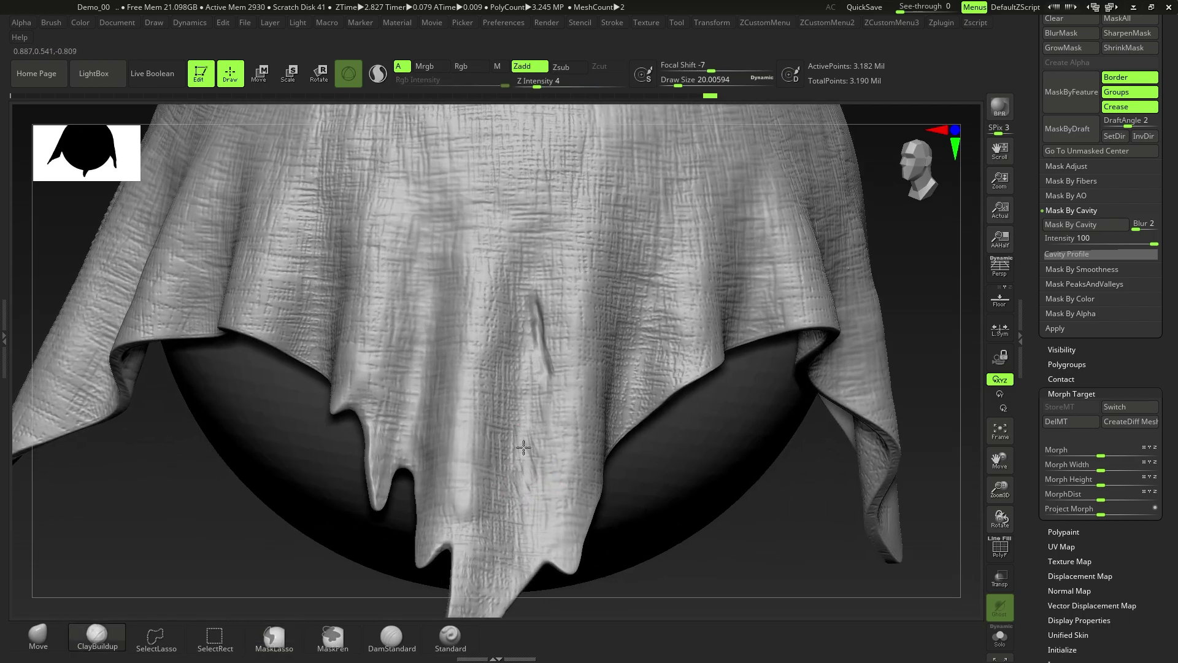
drag(523, 489, 535, 504)
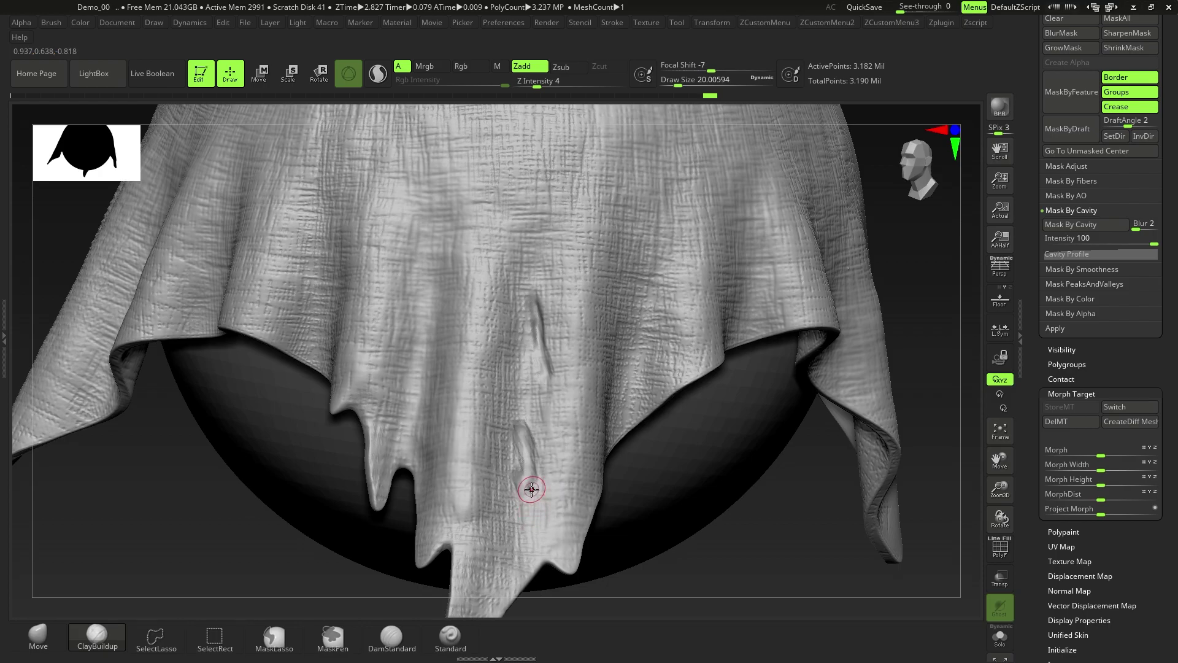
key(b)
click(415, 535)
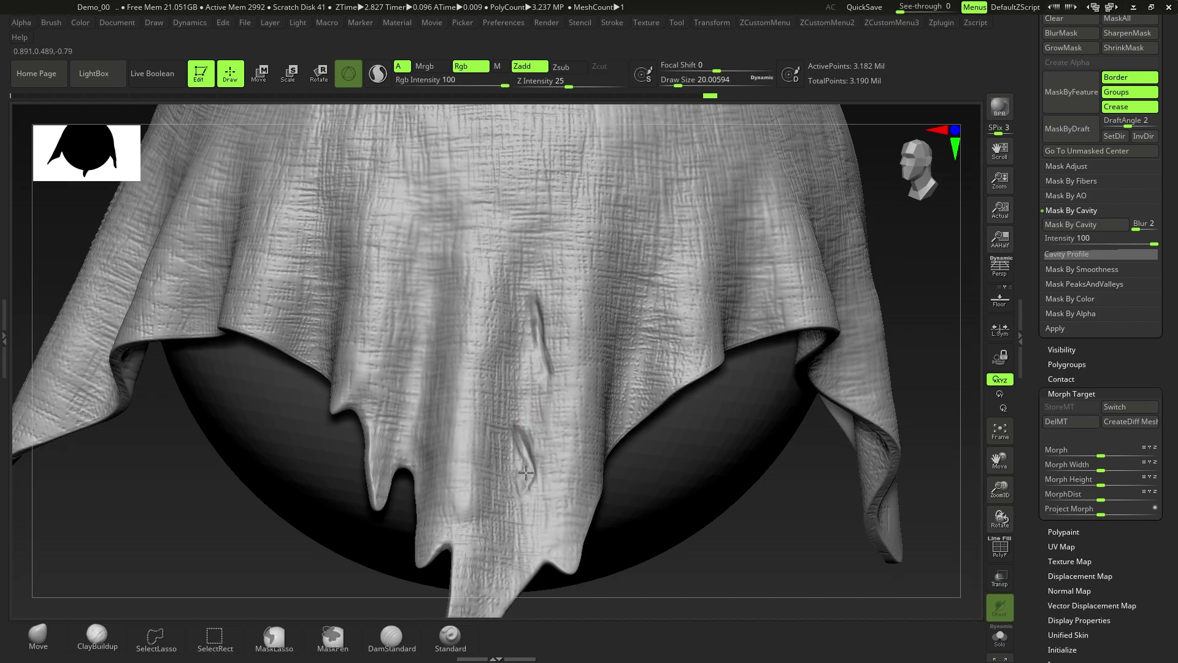
drag(520, 467, 512, 455)
ctrl+right_drag(533, 515, 436, 473)
mouse_move(564, 423)
right_down()
mouse_move(562, 413)
mouse_move(489, 406)
mouse_move(501, 443)
right_up()
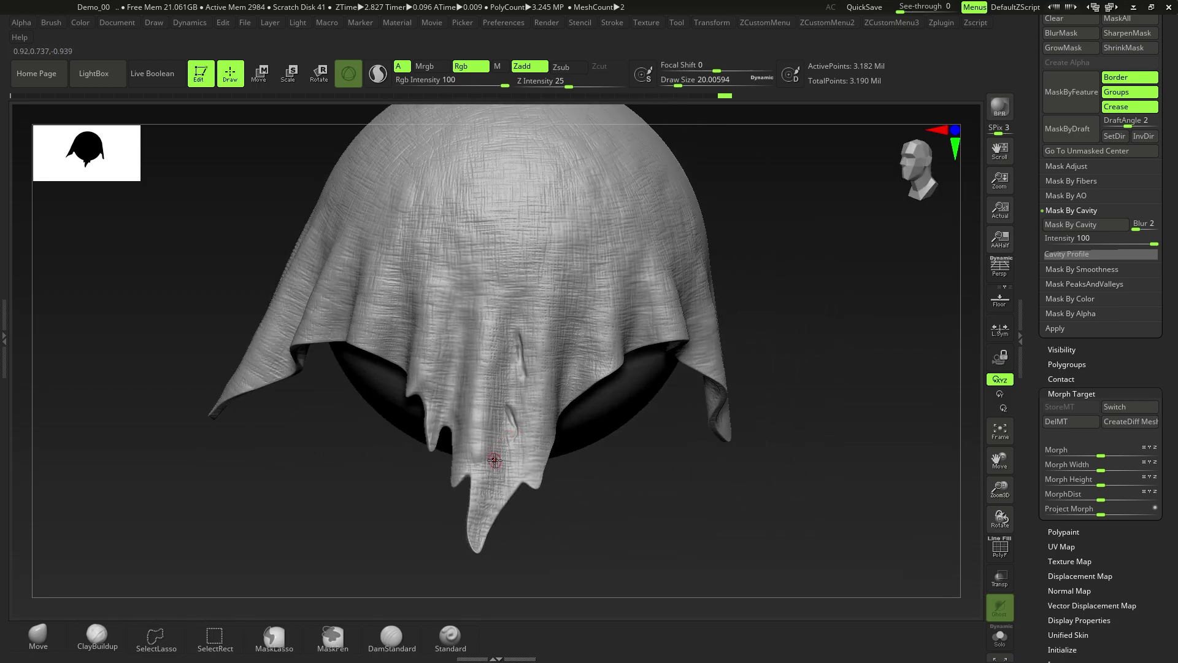
- Refine the lower tear and carve creases along both tears using the DamStandard brush at a Draw Size of about 14
click(392, 638)
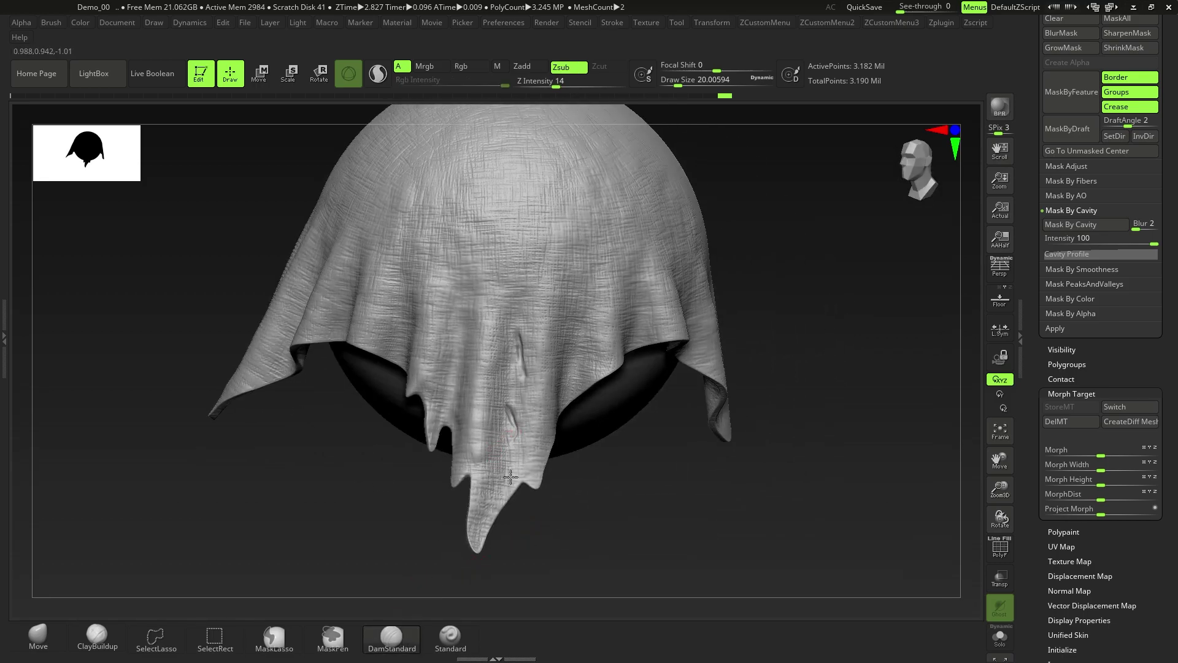
scroll(544, 411, up, 5)
key(s)
drag(543, 410, 540, 410)
right_drag(718, 514, 723, 492)
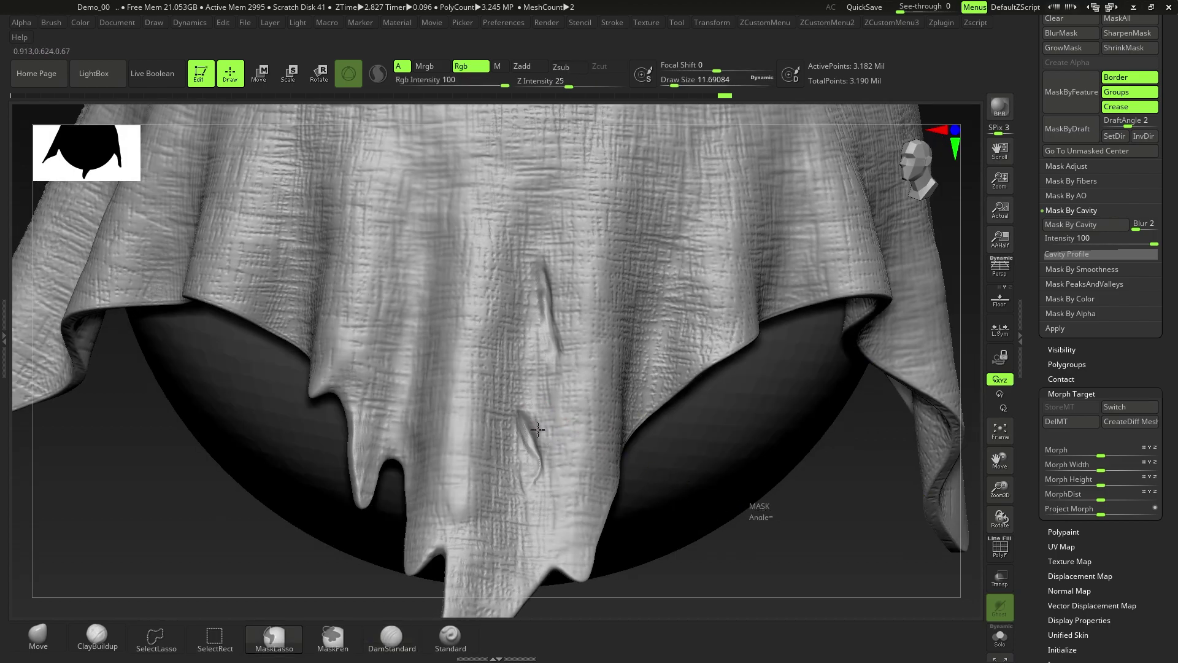
mouse_move(534, 420)
mouse_down()
mouse_move(541, 457)
mouse_move(535, 433)
mouse_up()
key(s)
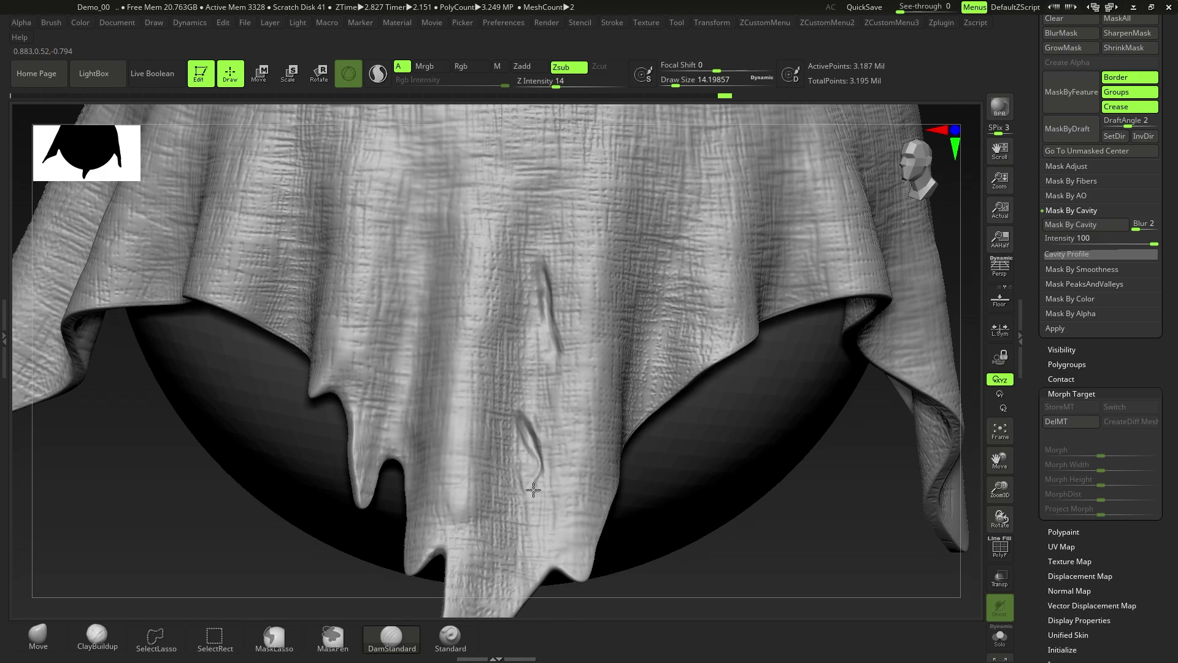
drag(526, 501, 517, 413)
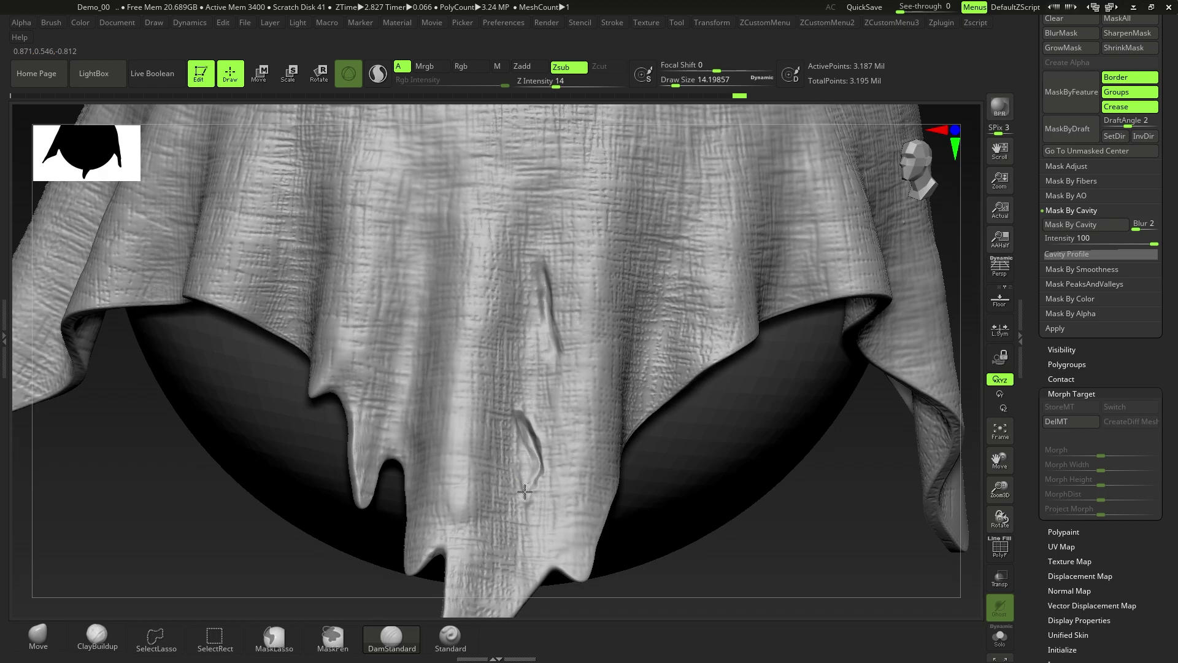
alt+right_drag(551, 303, 565, 426)
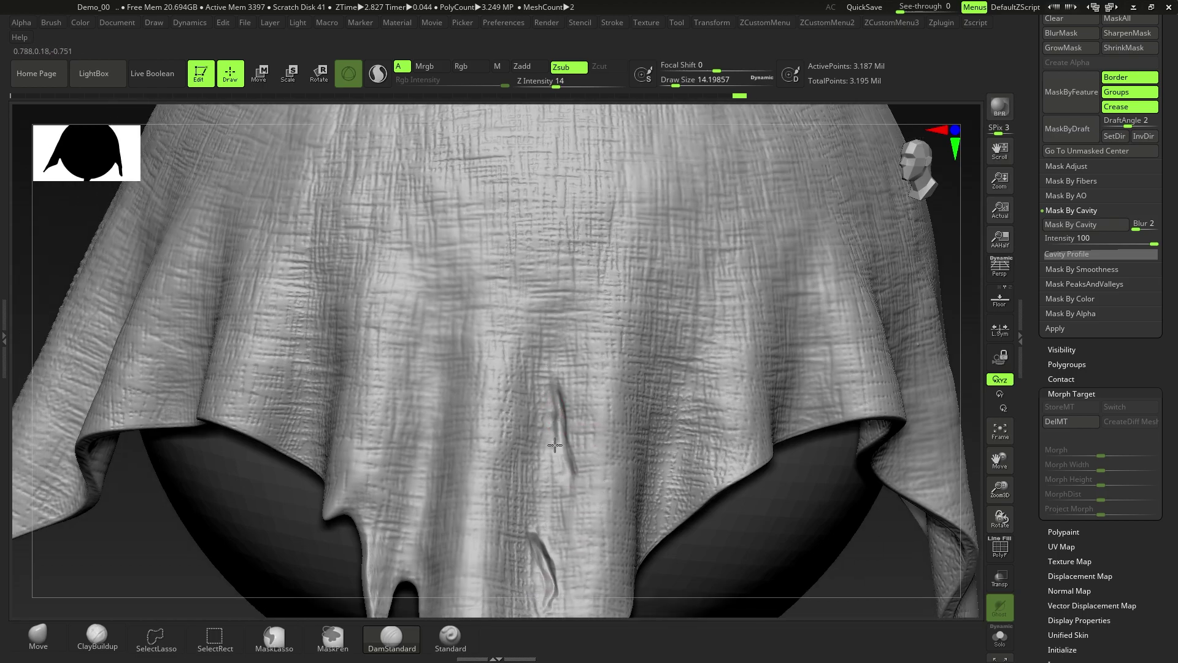
right_drag(563, 521, 560, 414)
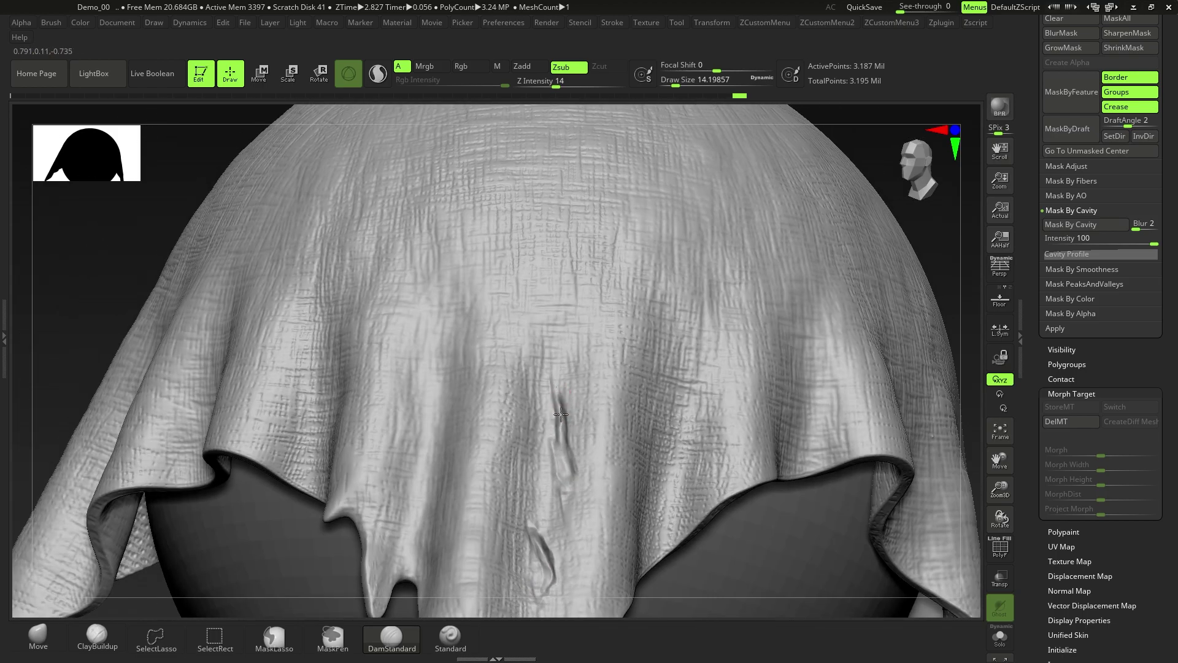
mouse_move(550, 533)
right_down()
mouse_move(600, 540)
mouse_move(543, 449)
right_up()
- Set the Draw Size to about 15.6 and carve frayed creases around the small tattered points beside the long hanging tip
key(s)
drag(544, 450, 547, 450)
right_drag(486, 412, 540, 450)
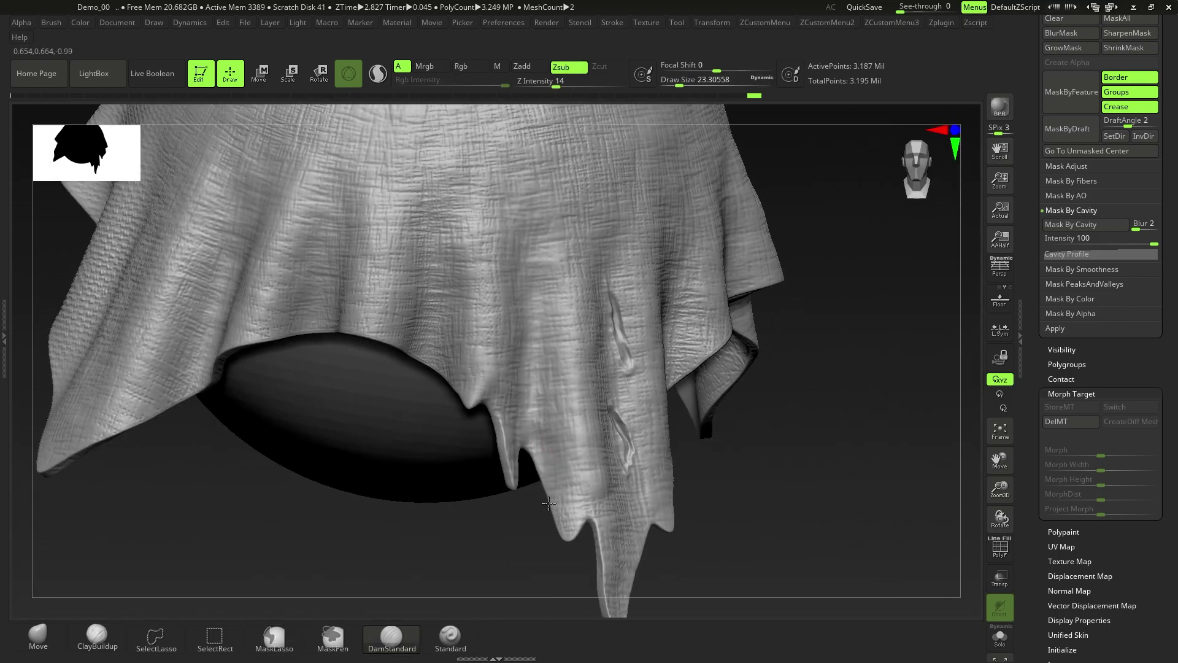
key(s)
drag(579, 522, 575, 522)
right_drag(581, 521, 576, 524)
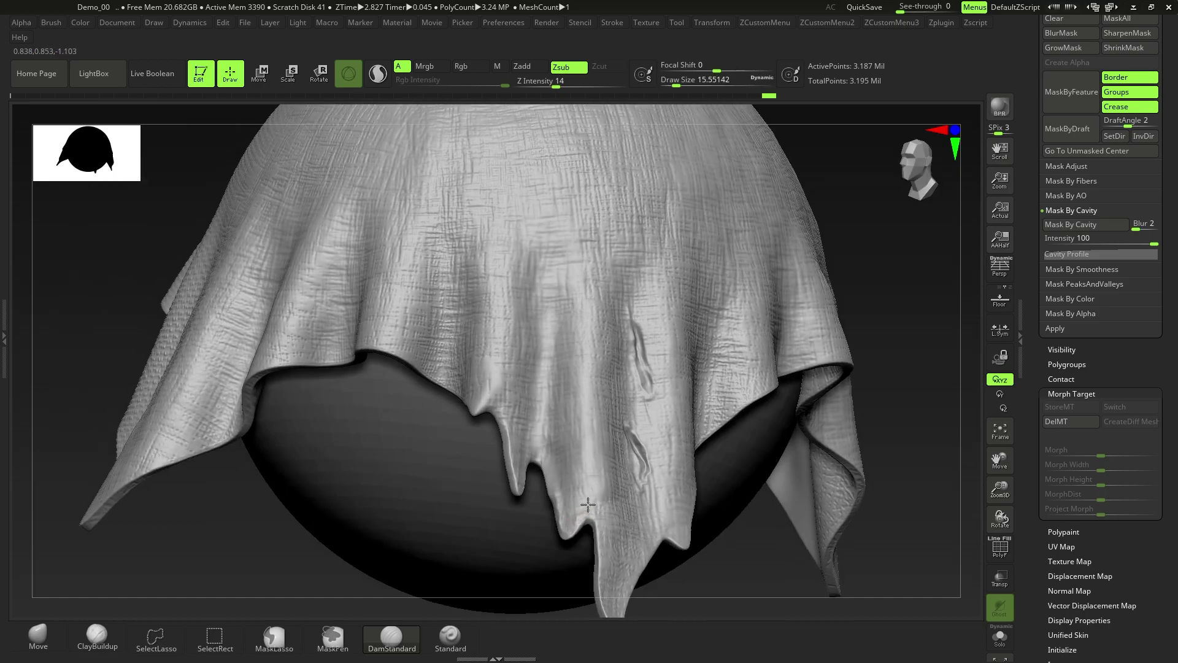
drag(532, 450, 536, 455)
right_drag(535, 471, 520, 486)
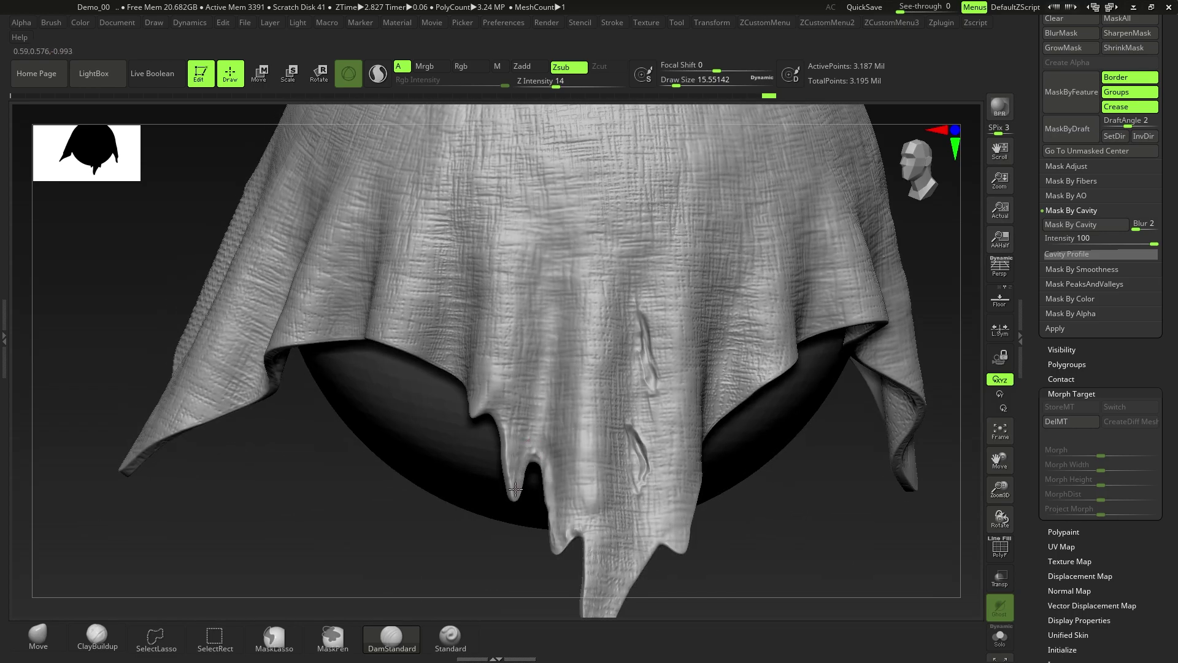
drag(503, 446, 531, 482)
right_drag(531, 483, 492, 427)
drag(508, 418, 510, 443)
mouse_move(511, 443)
right_down()
mouse_move(520, 476)
mouse_move(491, 362)
right_up()
- Carve frayed cuts along the slanted edge of the long hanging tip and its adjoining corner
mouse_move(546, 485)
right_down()
mouse_move(538, 431)
mouse_move(552, 416)
mouse_move(564, 431)
right_up()
key(ctrl)
right_drag(570, 528, 577, 538)
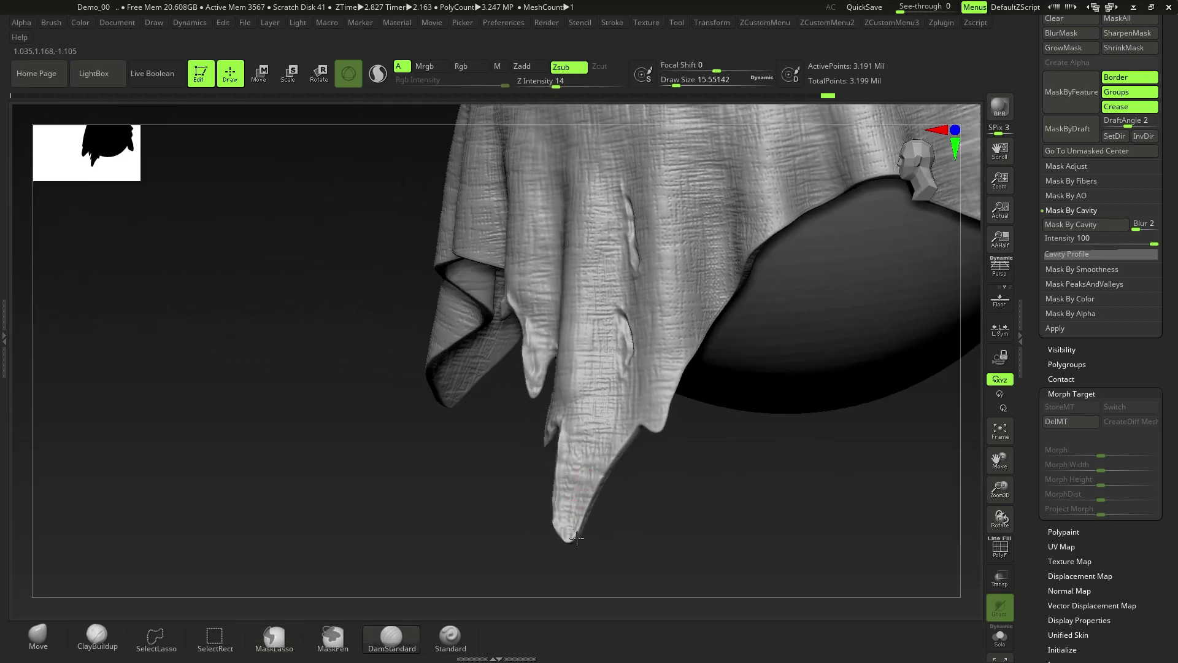
drag(611, 443, 612, 456)
right_drag(642, 400, 641, 449)
drag(654, 426, 640, 462)
right_drag(640, 461, 648, 439)
drag(627, 481, 651, 429)
ctrl+right_drag(651, 426, 638, 380)
mouse_move(576, 417)
right_down()
mouse_move(604, 430)
mouse_move(604, 483)
right_up()
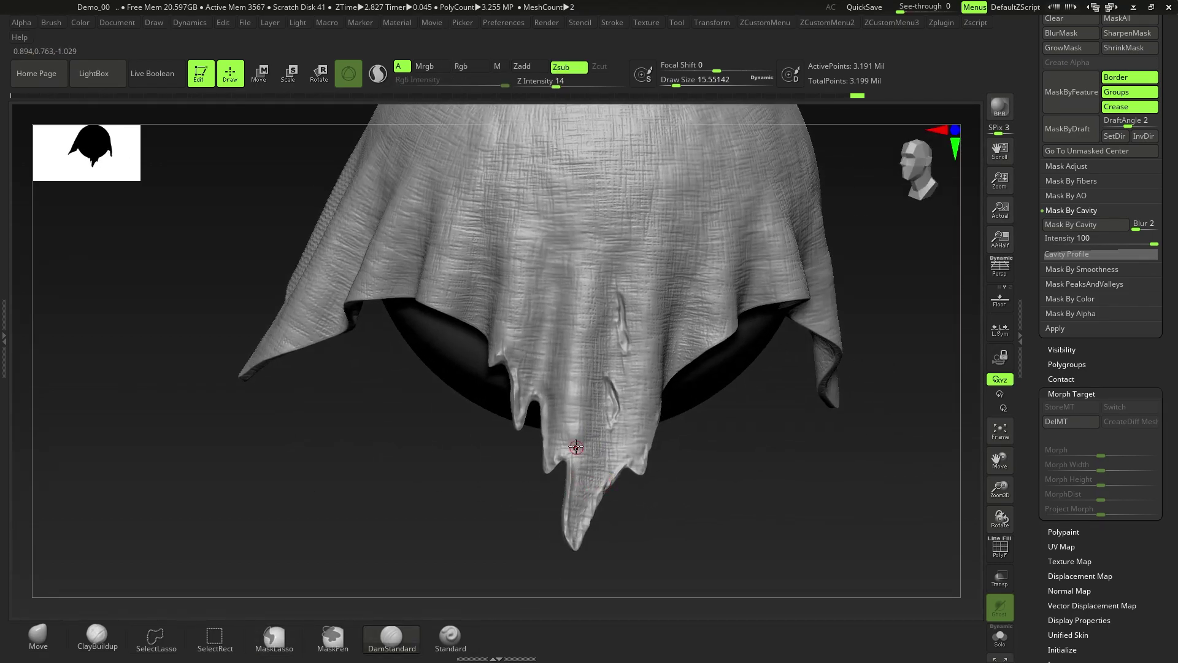
- Select the CurveTube brush, try a tube at the hem corner beside the long tip, and undo it
key(b)
key(c)
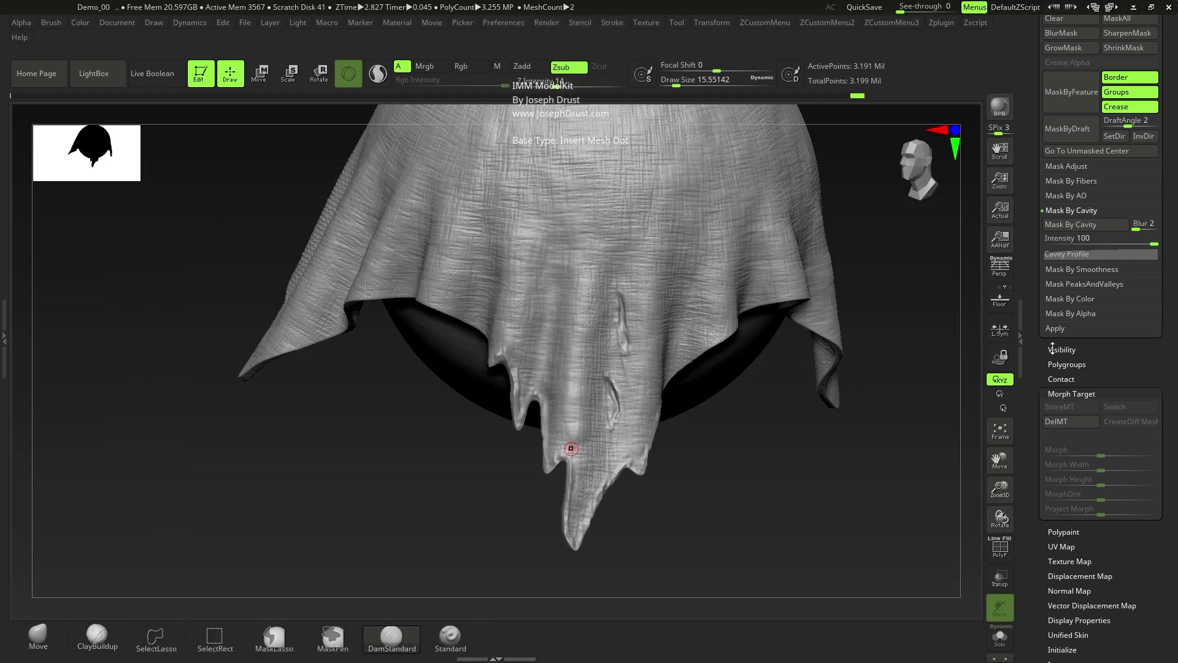
key(b)
key(c)
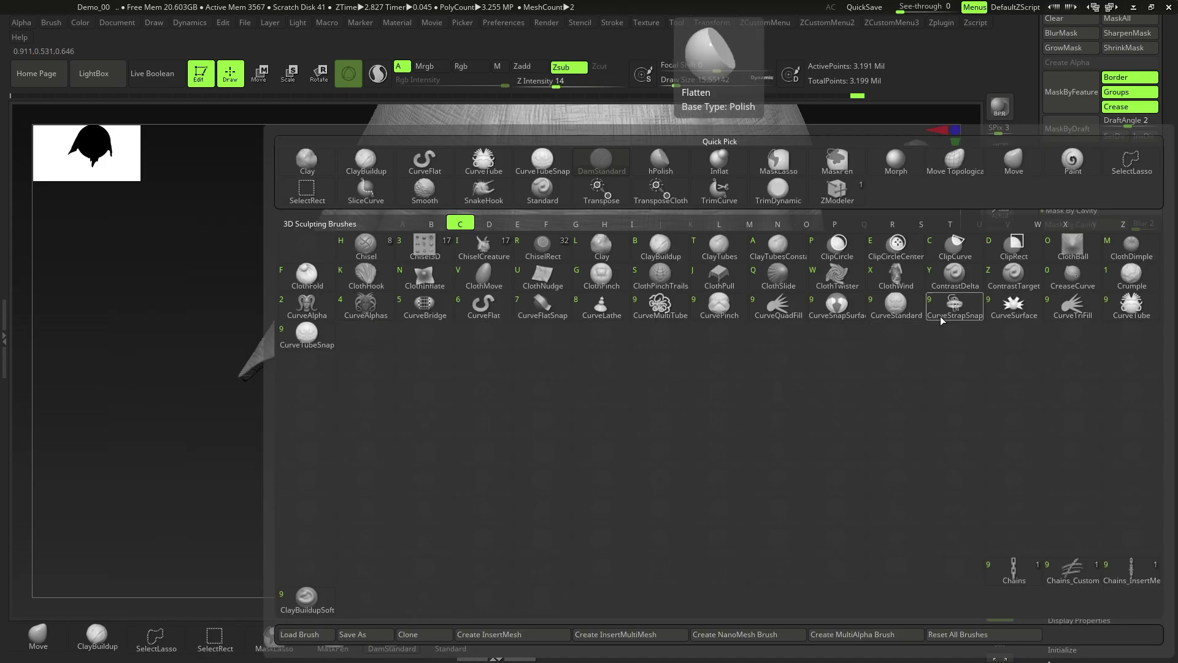
click(1126, 312)
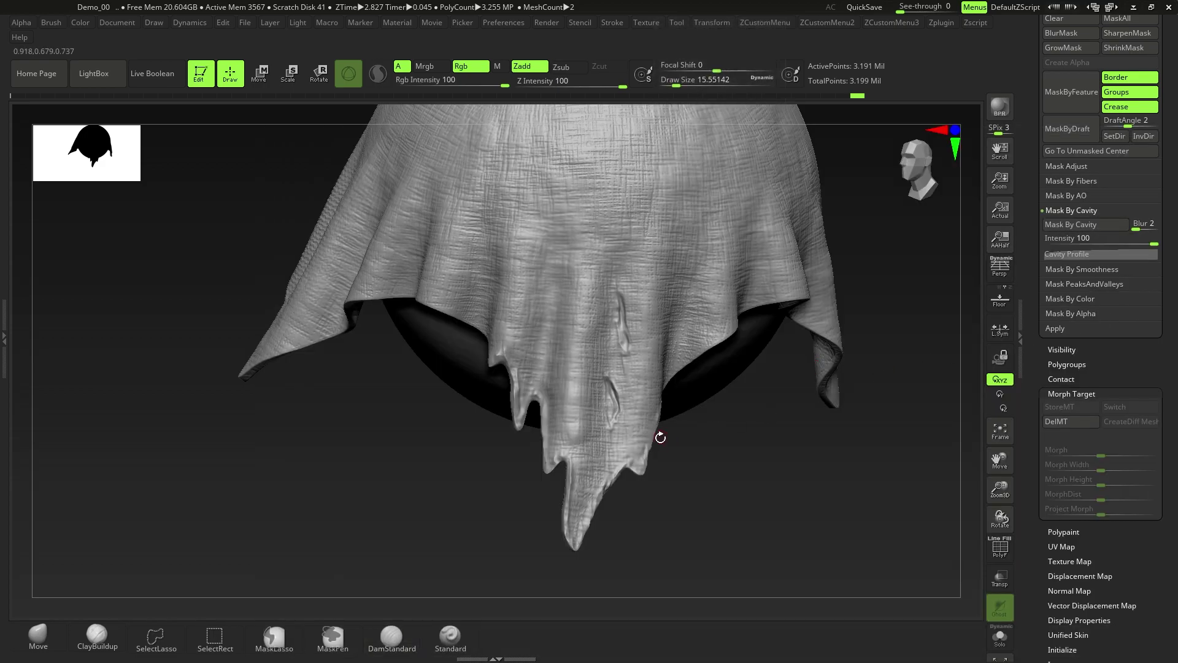
mouse_move(652, 471)
alt+right_down()
mouse_move(632, 438)
mouse_move(665, 454)
alt+right_up()
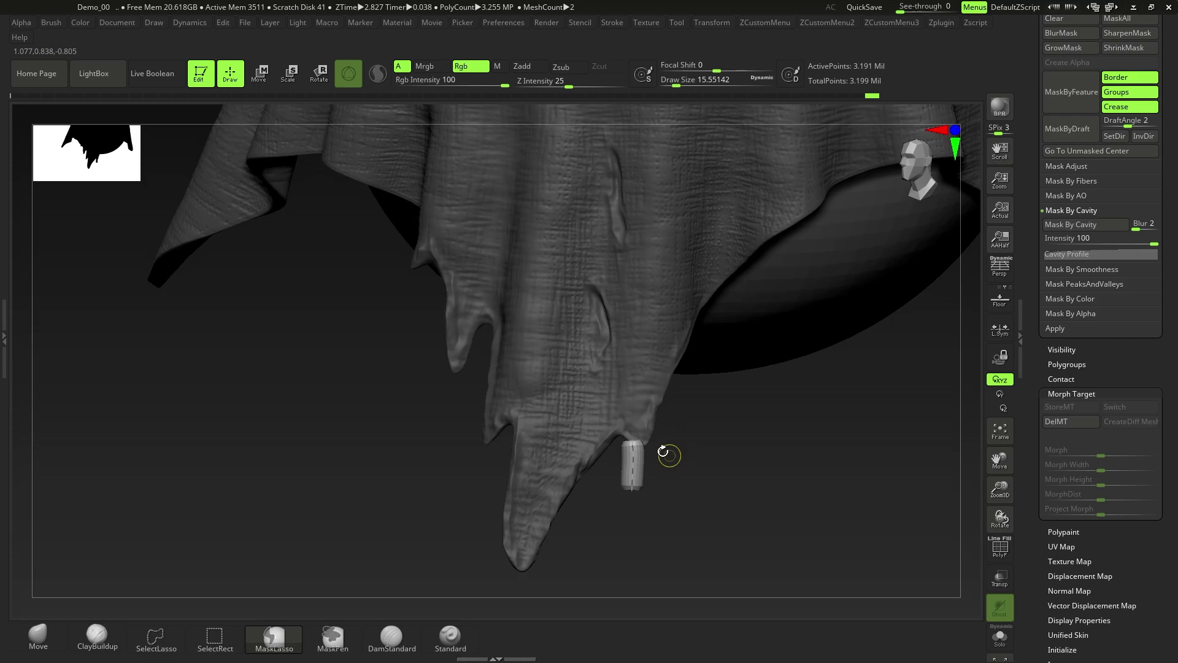
key(ctrl+z)
- Set the Draw Size to 4 and draw thin threads hanging from the long tip and the neighbouring hem corner
key(s)
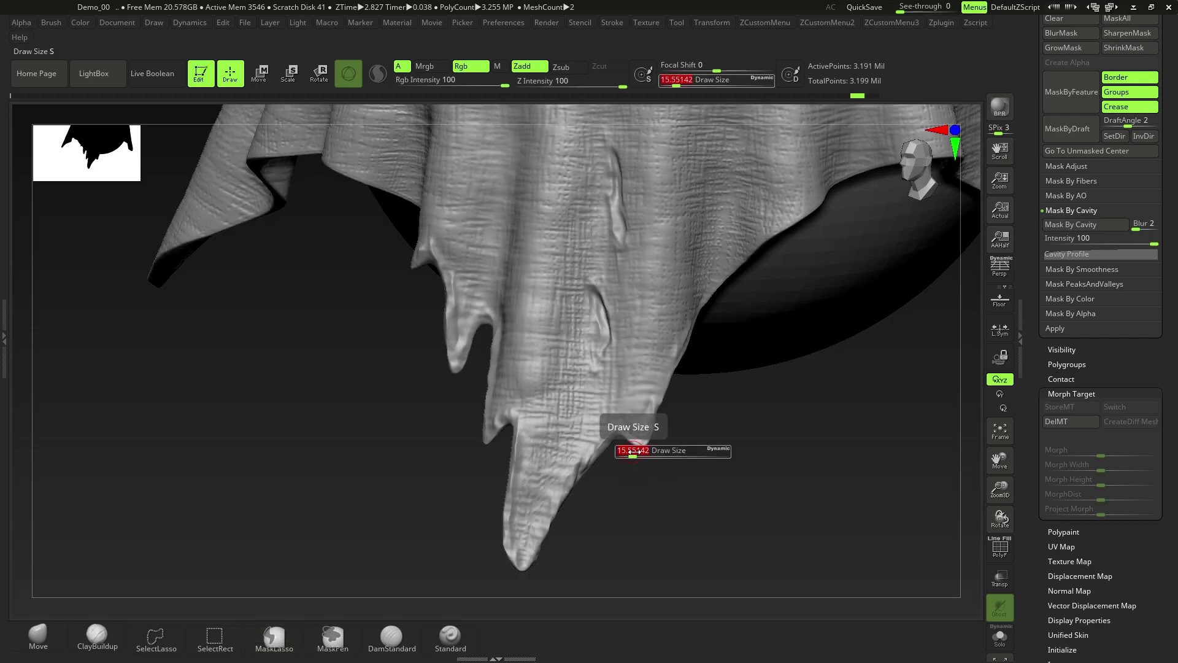
text(3)
key(Return)
mouse_move(683, 499)
mouse_down()
mouse_move(644, 473)
mouse_move(655, 473)
mouse_move(646, 479)
mouse_up()
key(s)
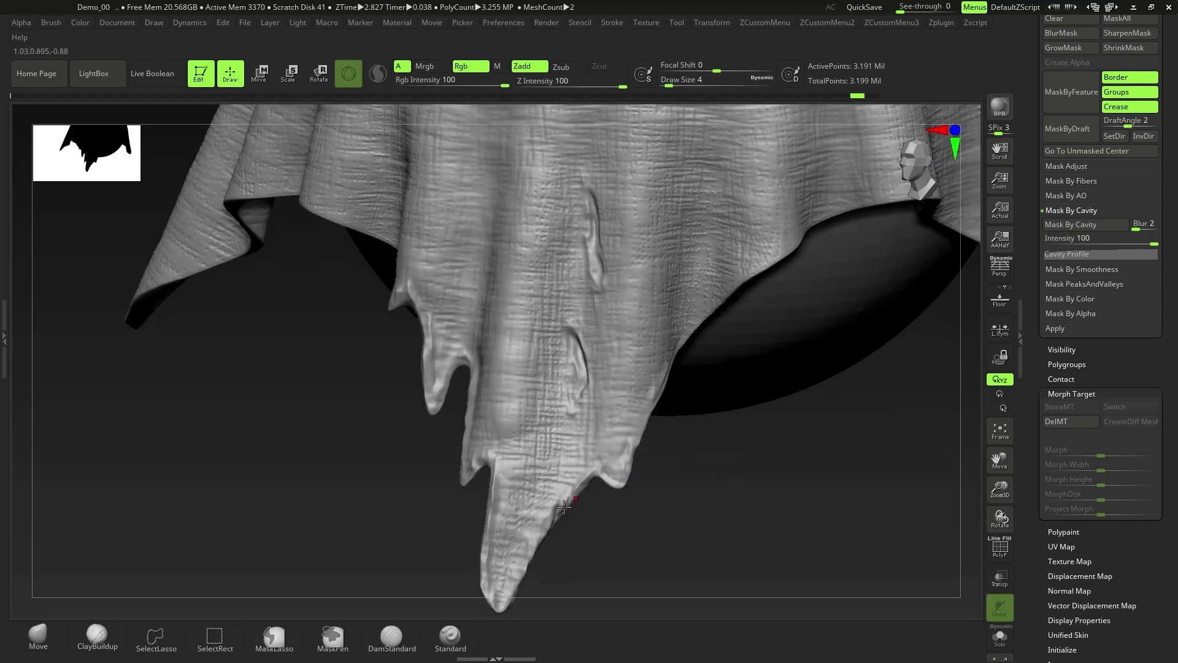
alt+right_drag(516, 565, 584, 465)
mouse_move(583, 465)
mouse_down()
mouse_move(565, 481)
mouse_move(598, 479)
mouse_move(597, 467)
mouse_up()
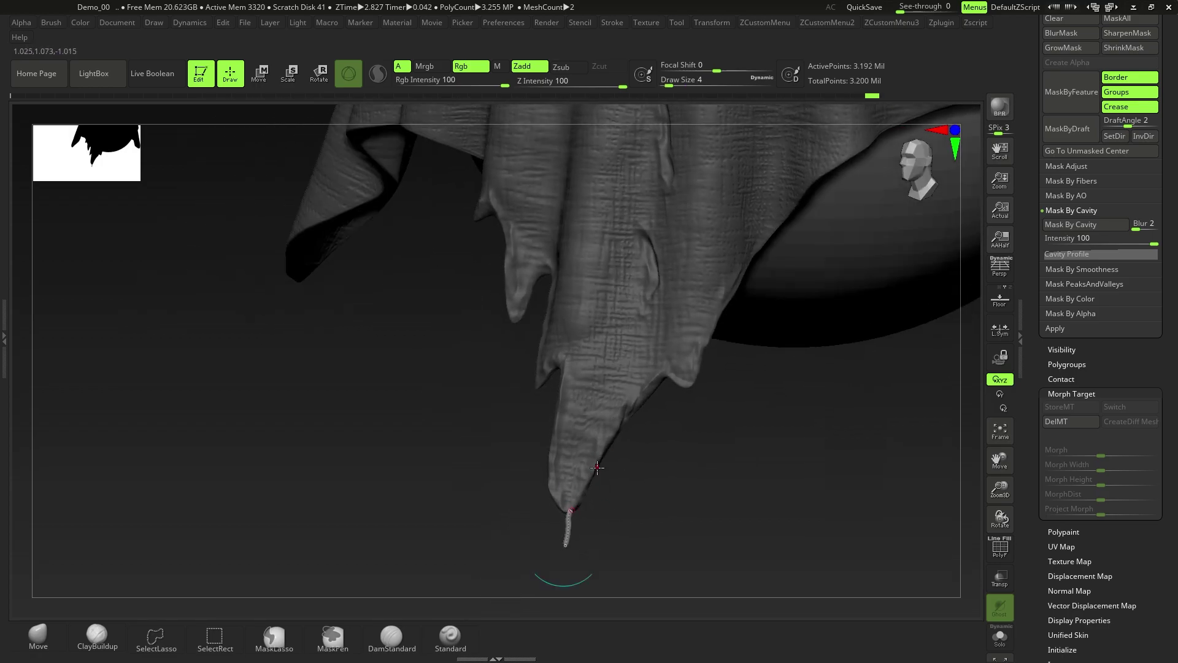
alt+right_drag(631, 442, 679, 449)
mouse_move(652, 359)
alt+right_down()
mouse_move(644, 426)
mouse_move(626, 407)
mouse_move(615, 416)
alt+right_up()
- Draw several short, crossing tube threads over the lower tear
mouse_move(615, 415)
mouse_down()
mouse_move(626, 408)
mouse_move(654, 450)
mouse_up()
click(646, 460)
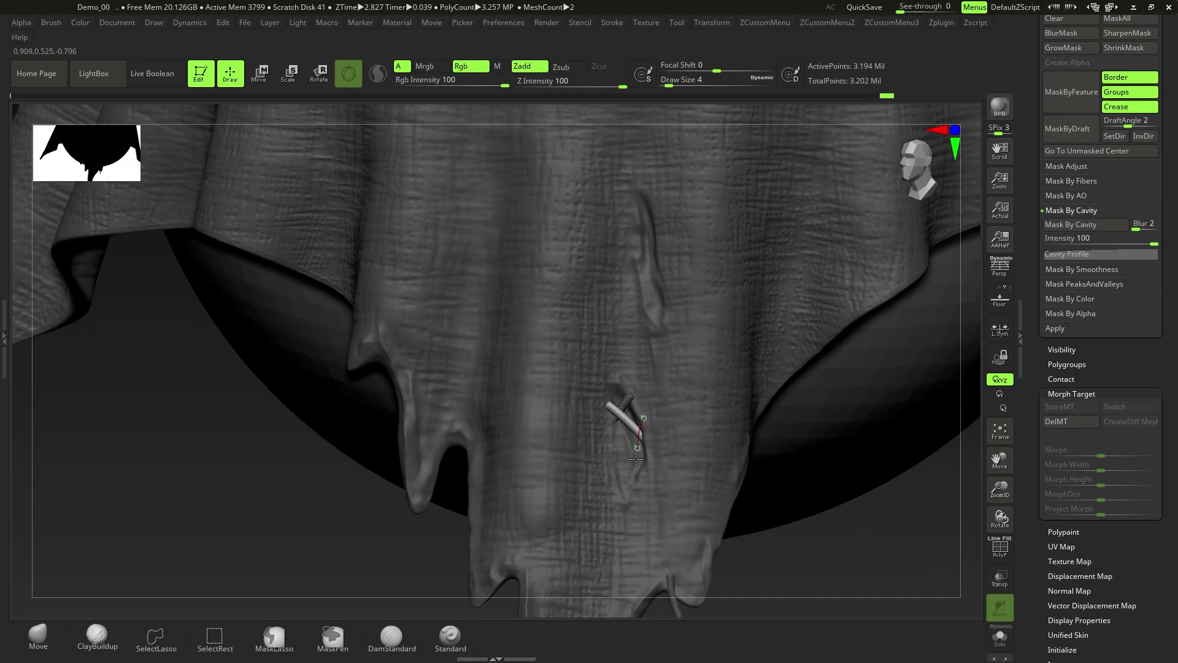
click(677, 403)
key(ctrl+z)
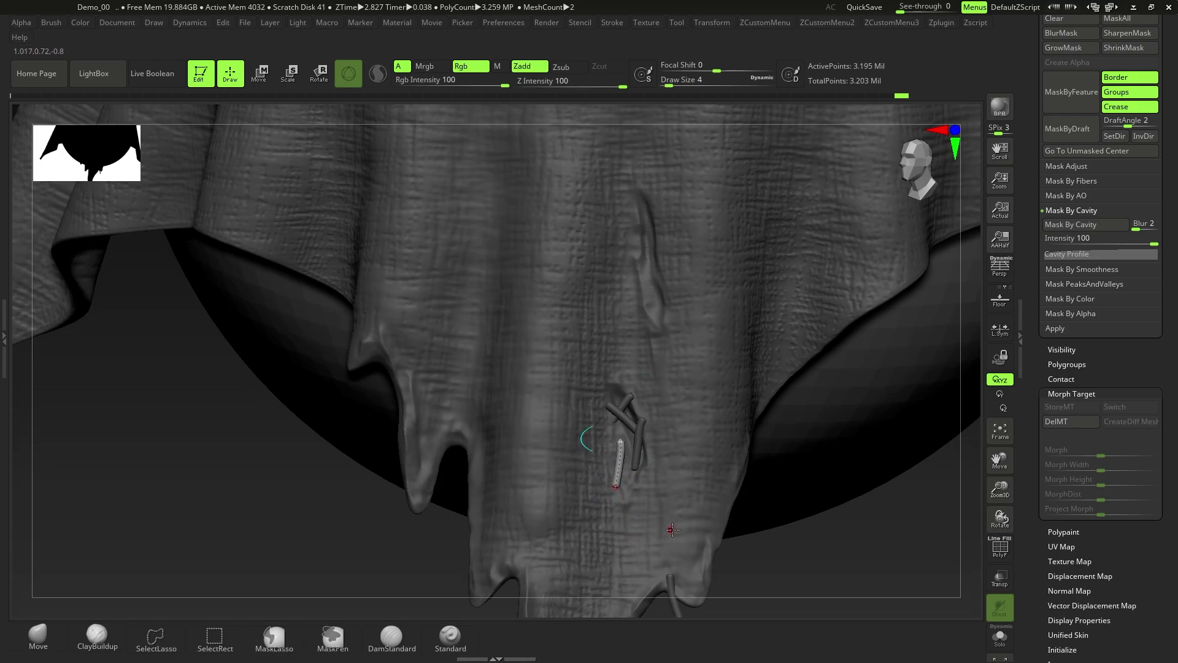
drag(627, 481, 629, 459)
- Draw crossing tube threads over the upper tear, undoing the misplaced one
alt+right_drag(638, 233, 634, 394)
mouse_move(593, 335)
mouse_down()
mouse_move(636, 357)
mouse_move(637, 405)
mouse_up()
key(ctrl+z)
drag(640, 448, 638, 482)
drag(645, 398, 627, 445)
- Draw thin tube threads hanging from both side edges and the end of the long tip
ctrl+right_drag(676, 502, 613, 282)
mouse_move(630, 464)
mouse_down()
mouse_move(625, 481)
mouse_move(609, 483)
mouse_up()
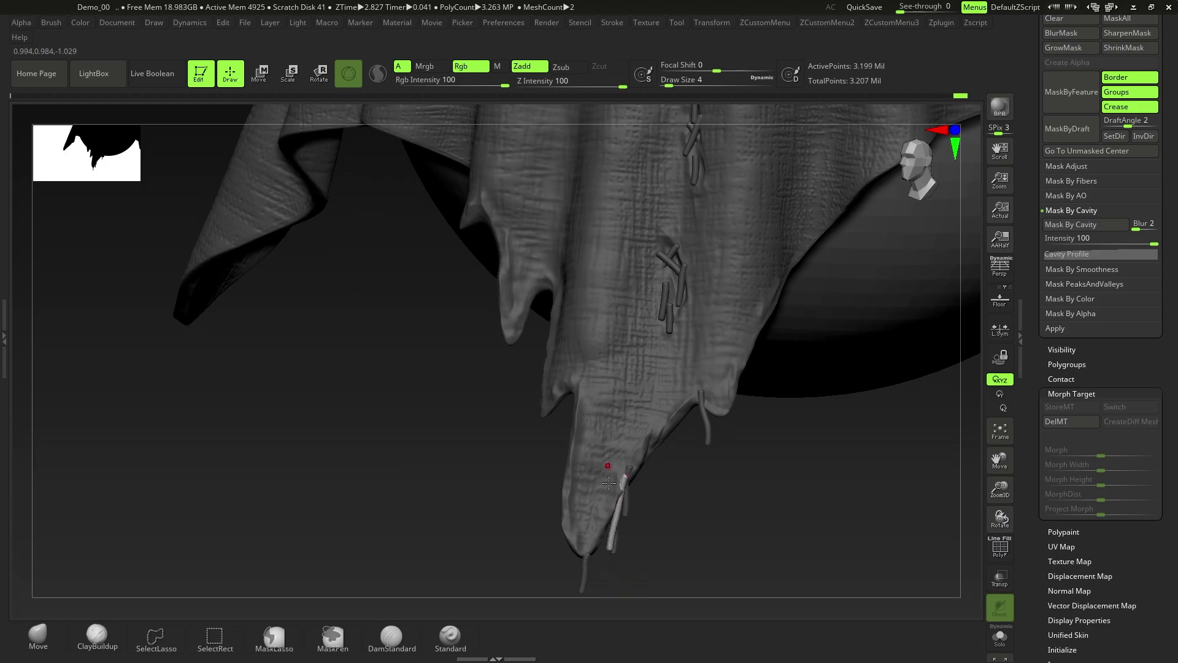
drag(646, 426, 636, 470)
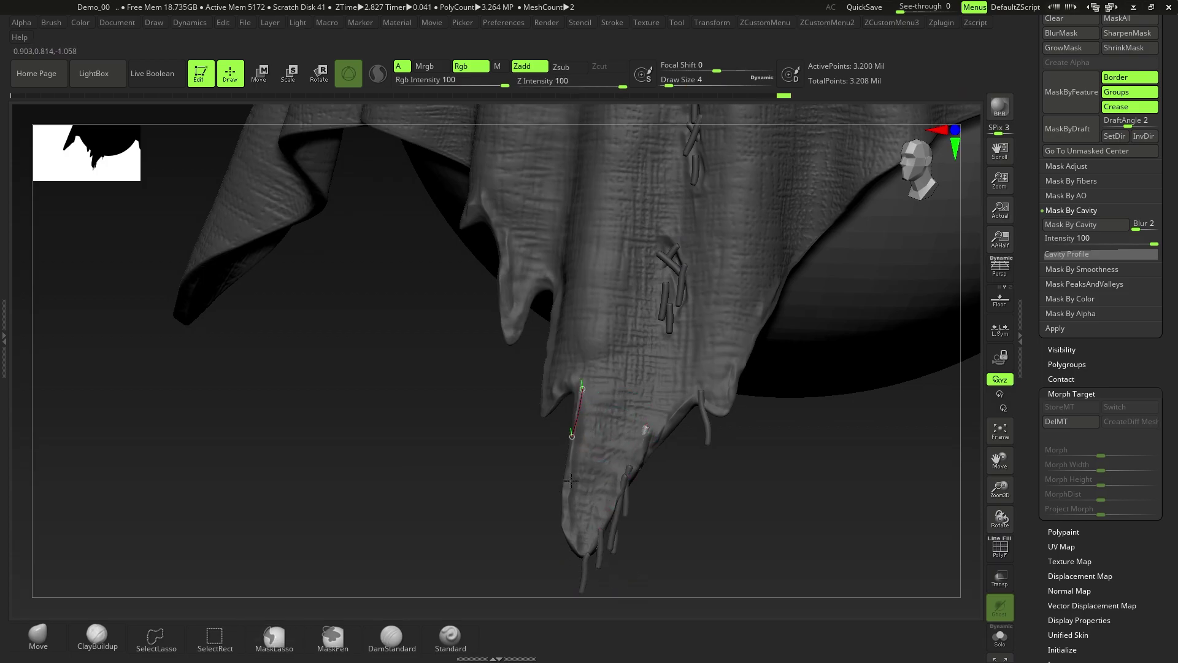
drag(555, 515, 555, 517)
mouse_move(571, 581)
mouse_down()
mouse_move(571, 596)
mouse_move(570, 533)
mouse_up()
drag(622, 488, 582, 576)
drag(600, 458, 592, 521)
drag(613, 378, 589, 422)
- Add hanging tube threads along the edge between the long tip and the neighbouring hem corner, undoing the misplaced one
drag(689, 379, 694, 439)
drag(683, 518, 691, 512)
click(700, 331)
key(ctrl+z)
drag(670, 408, 668, 547)
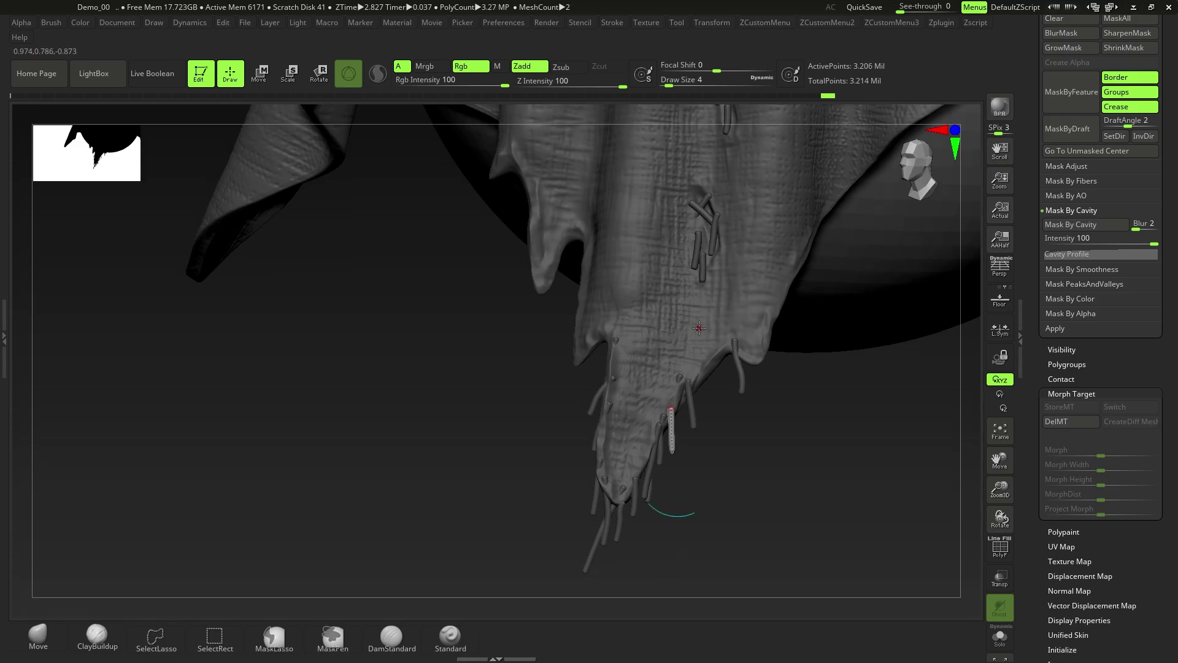
drag(713, 348, 711, 394)
- Clear the mask and push the protruding thread roots along the long tip into the cloth at Draw Size about 44
ctrl+drag(758, 451, 736, 472)
key(space)
click(521, 477)
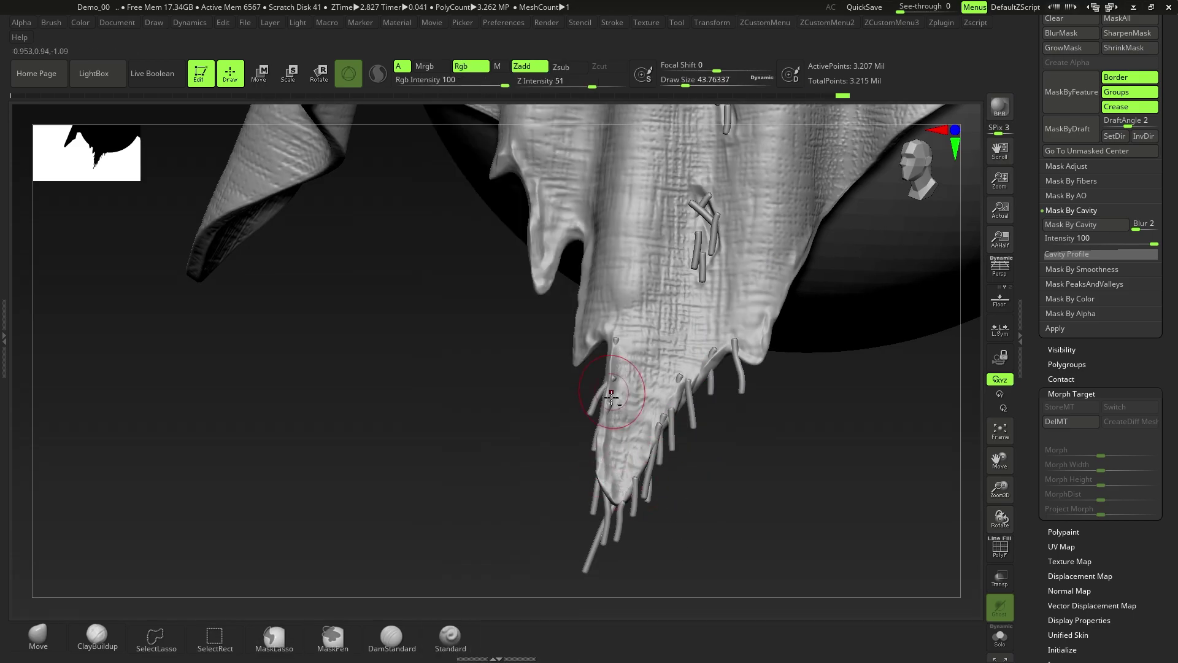
mouse_move(615, 342)
alt+mouse_down()
mouse_move(621, 359)
mouse_move(678, 379)
mouse_move(655, 418)
alt+mouse_up()
key(ctrl+z)
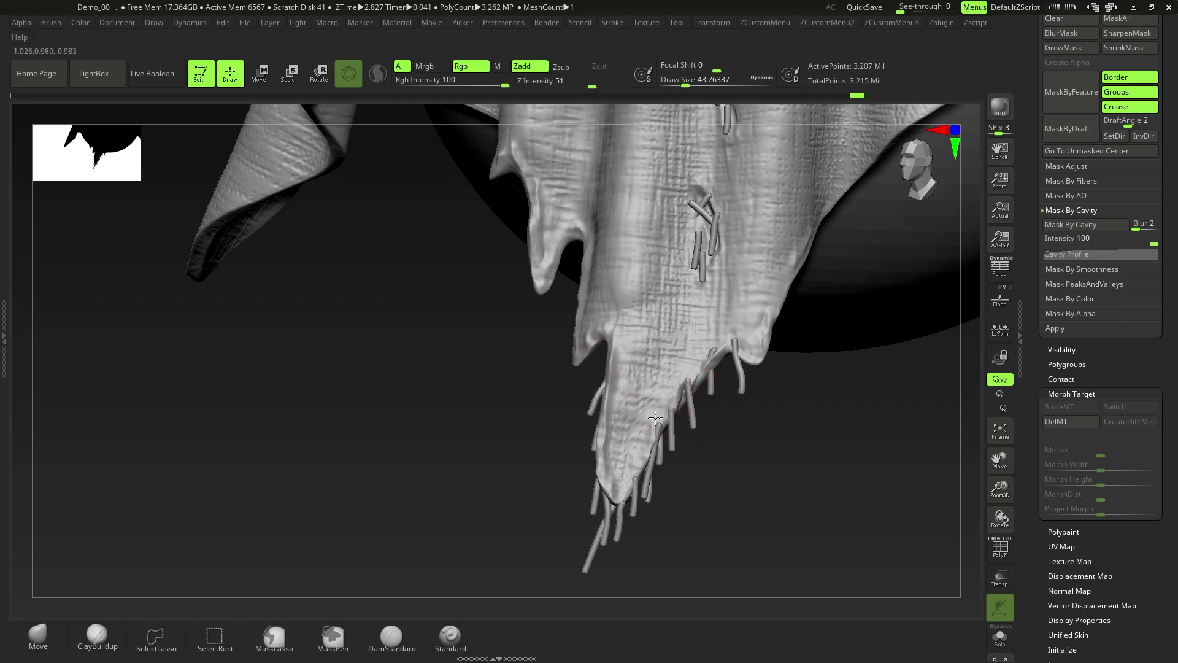
alt+drag(713, 354, 709, 367)
alt+drag(689, 391, 691, 408)
- Fuse the threads into the cloth with DynaMesh and smooth their joints on the long tip
ctrl+drag(750, 520, 729, 549)
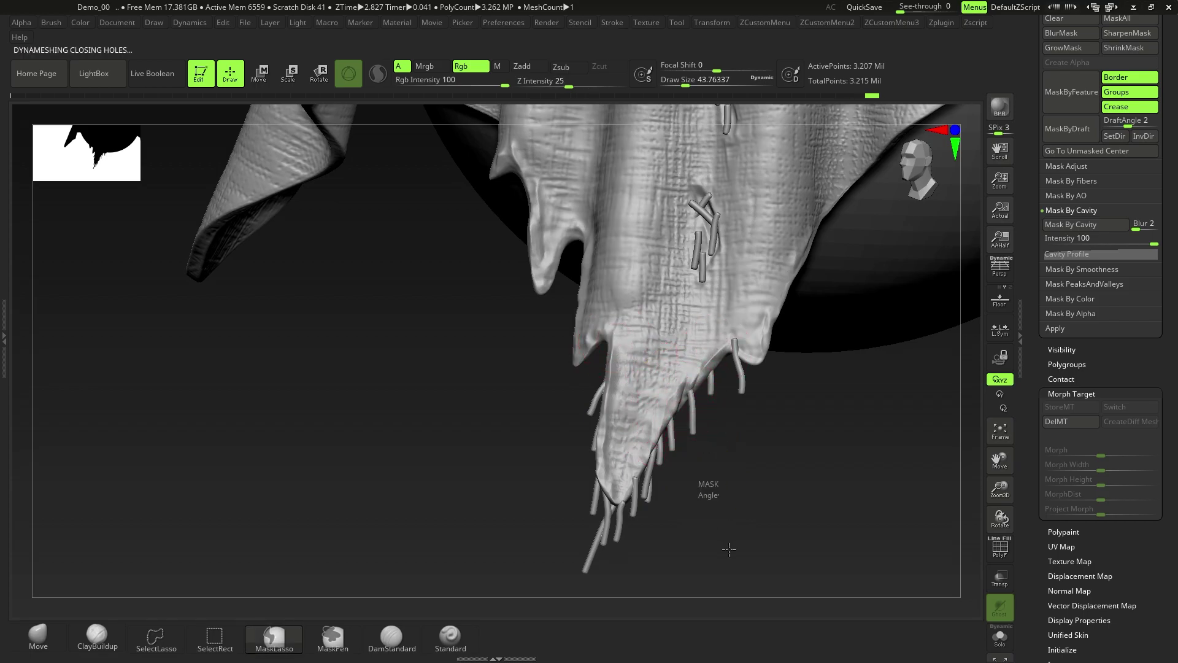
mouse_move(645, 481)
shift+mouse_down()
mouse_move(602, 550)
mouse_move(616, 497)
mouse_move(656, 489)
mouse_move(712, 414)
mouse_move(722, 482)
shift+mouse_up()
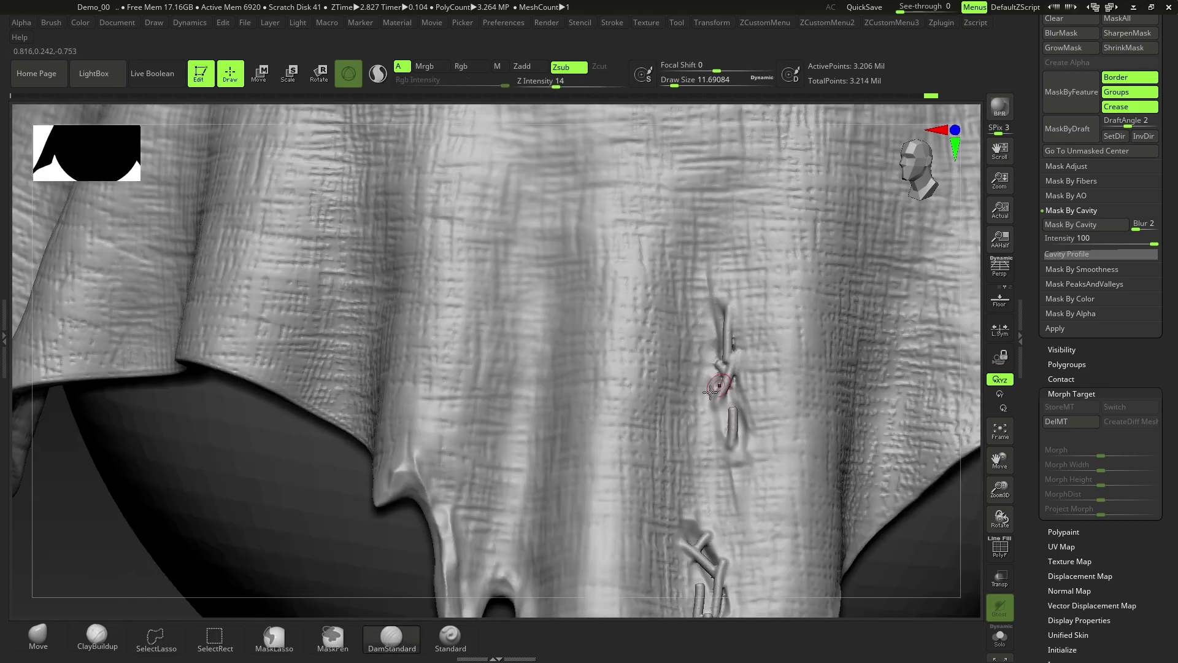
- Carve fine creases around the crossing threads in the upper and lower tears with the DamStandard brush
drag(711, 329, 738, 358)
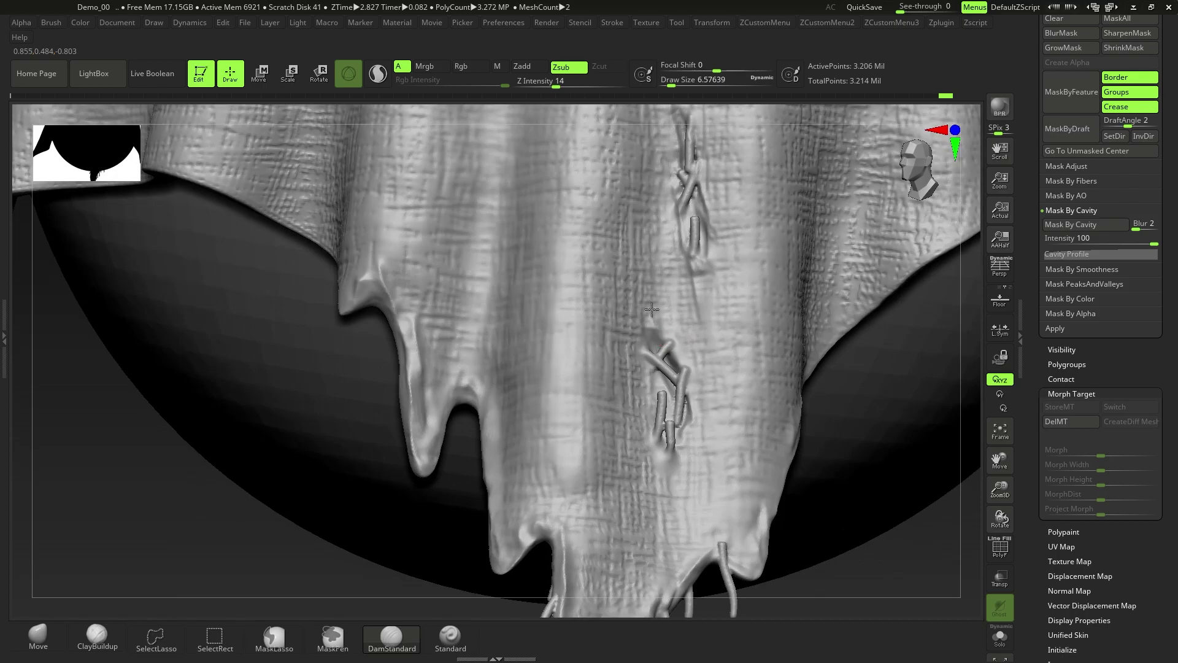
key(s)
click(683, 346)
drag(670, 315, 662, 345)
mouse_move(681, 468)
mouse_down()
mouse_move(692, 376)
mouse_move(643, 444)
mouse_up()
- Carve a crease down the side edge of the long tip with DamStandard at Draw Size about 10.5
right_drag(706, 377, 641, 393)
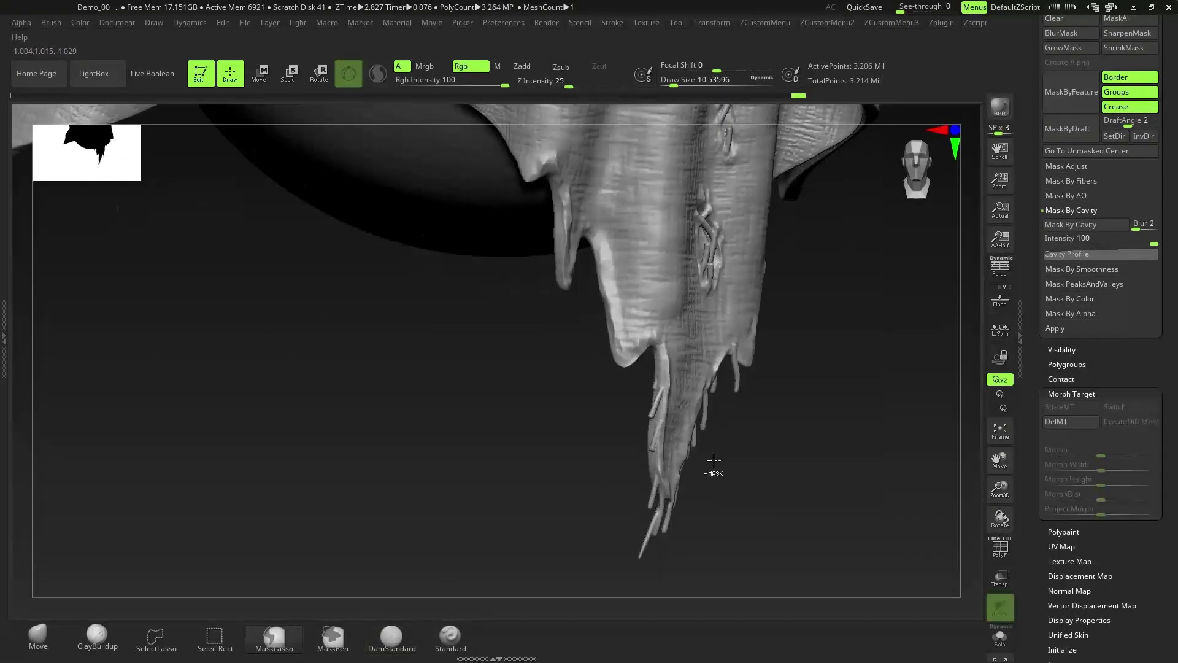
right_drag(710, 468, 678, 453)
right_drag(740, 356, 664, 474)
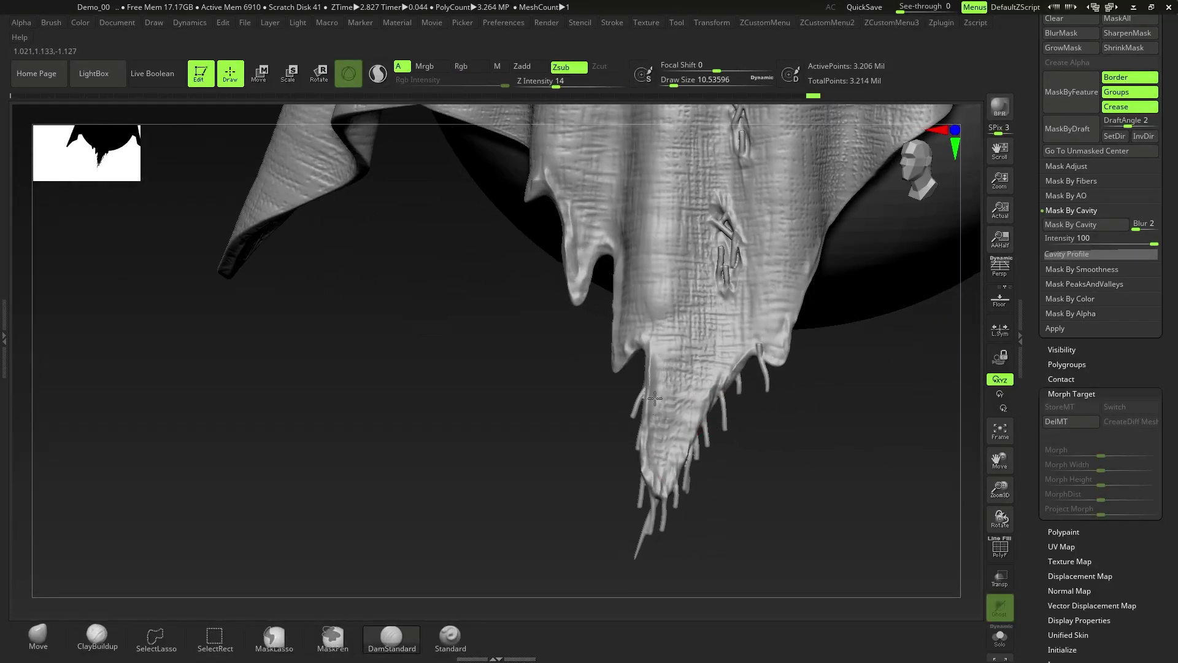
drag(653, 340, 652, 390)
mouse_move(669, 393)
ctrl+right_down()
mouse_move(675, 307)
mouse_move(694, 313)
mouse_move(708, 389)
mouse_move(614, 368)
ctrl+right_up()
key(f)
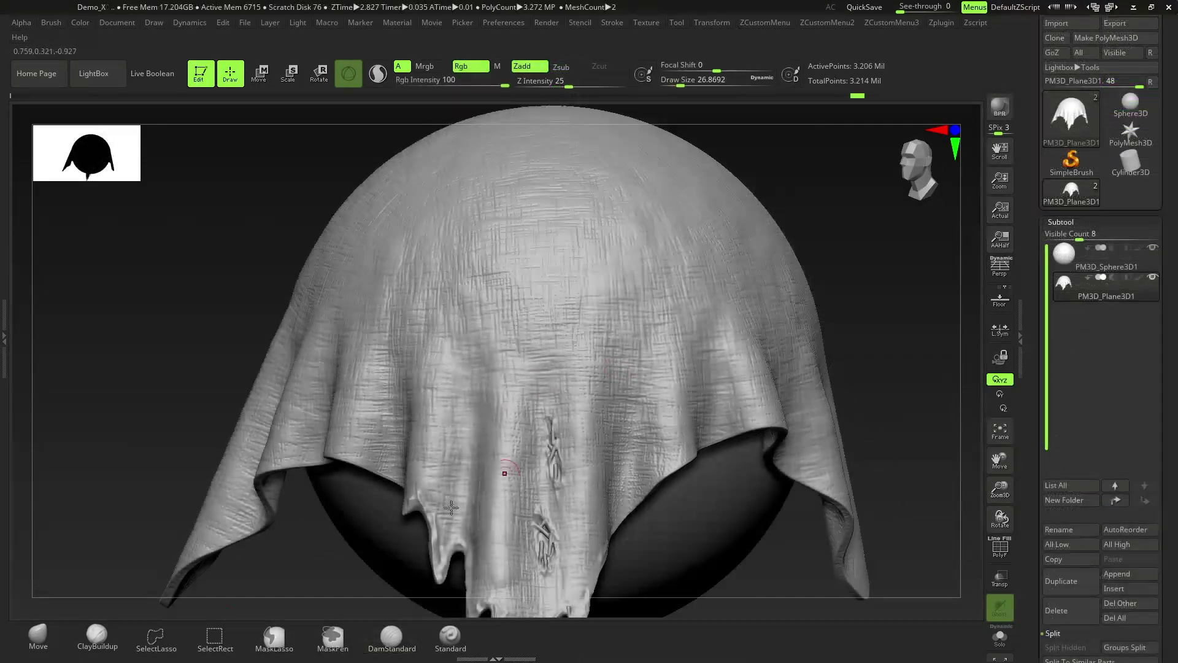
- Sculpt a new elongated tear higher up on the cloth, above the two existing tears, at Draw Size about 25
right_drag(451, 507, 405, 500)
key(s)
click(618, 332)
drag(629, 305, 609, 382)
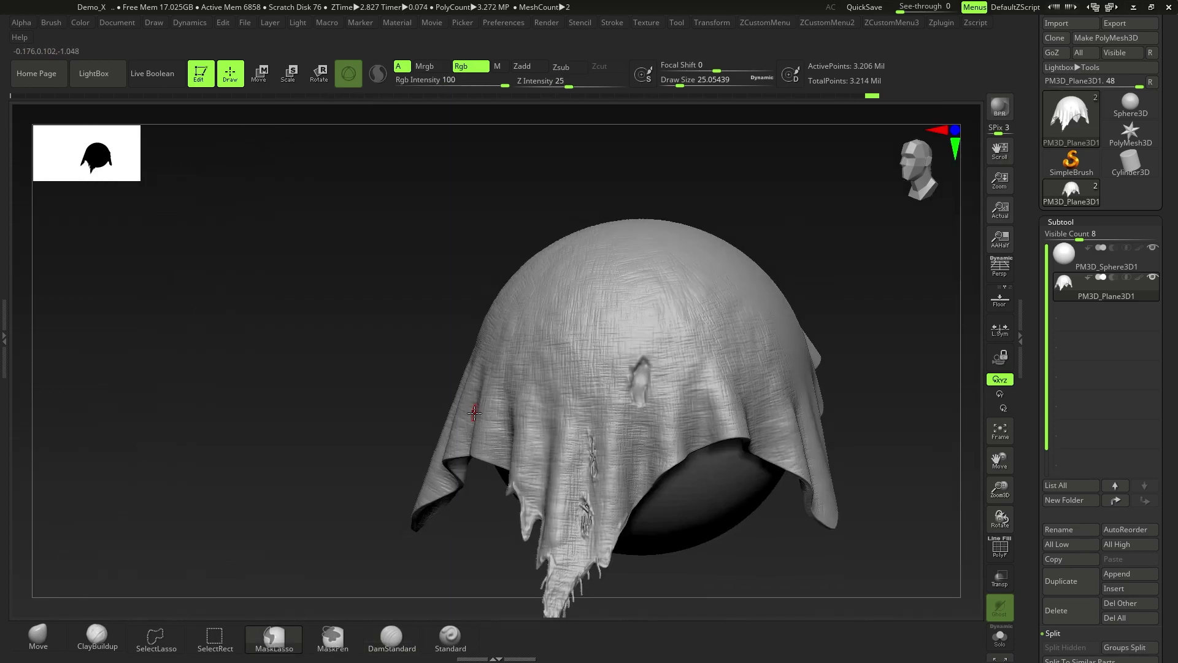
- Select the CurveTube brush, set the Draw Size to 4 and draw crossing threads over the new tear
key(b)
key(c)
click(1019, 311)
right_drag(723, 343, 625, 380)
key(s)
click(625, 381)
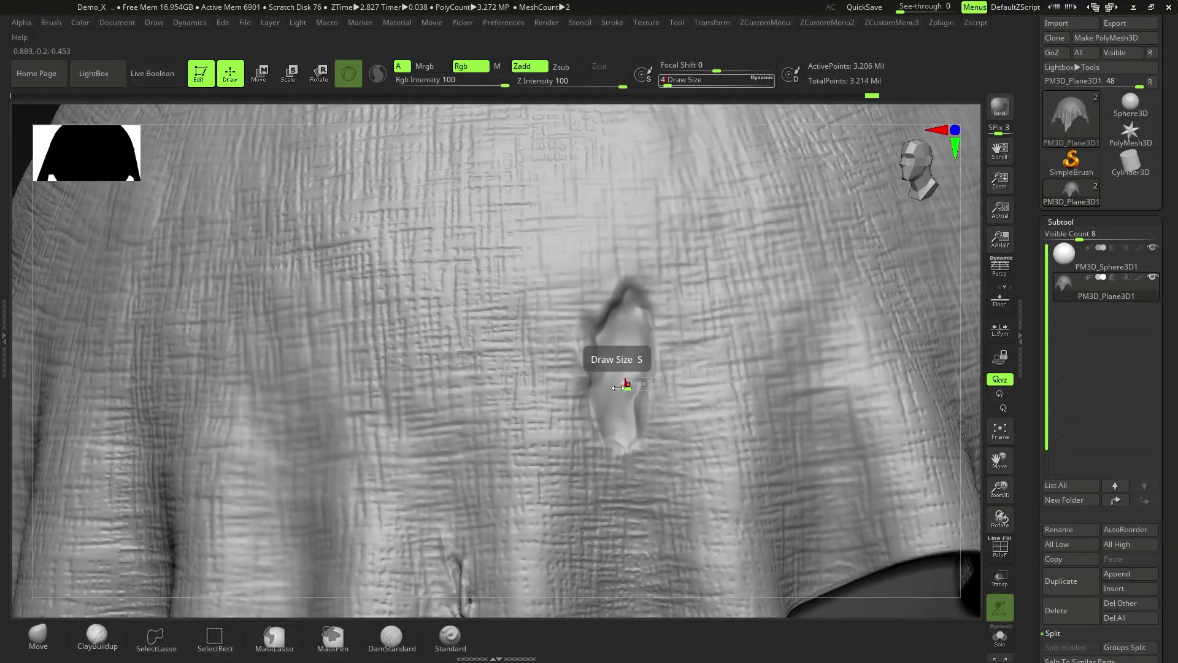
drag(655, 365, 601, 405)
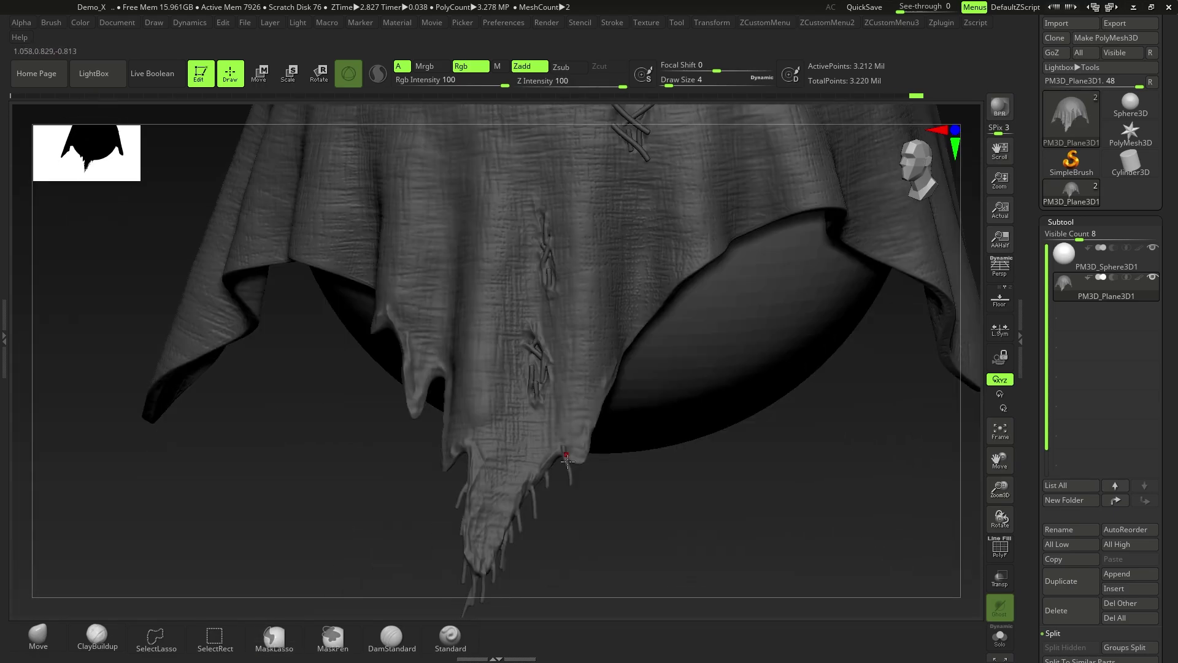
- Draw hanging tube threads from the hem corner beside the long tip and up the adjoining edge
ctrl+right_drag(583, 442, 586, 491)
drag(596, 423, 602, 472)
drag(582, 491, 586, 547)
drag(608, 390, 620, 418)
drag(602, 408, 611, 447)
mouse_move(611, 447)
right_down()
mouse_move(620, 485)
mouse_move(577, 467)
mouse_move(625, 469)
right_up()
drag(625, 431, 636, 455)
- Draw hanging tube threads around the notch, outer edge and narrow strip on the other side of the long tip
mouse_move(644, 515)
ctrl+right_down()
mouse_move(613, 475)
mouse_move(608, 497)
ctrl+right_up()
drag(610, 481, 592, 502)
right_drag(595, 497, 620, 494)
drag(575, 476, 558, 526)
drag(564, 443, 544, 473)
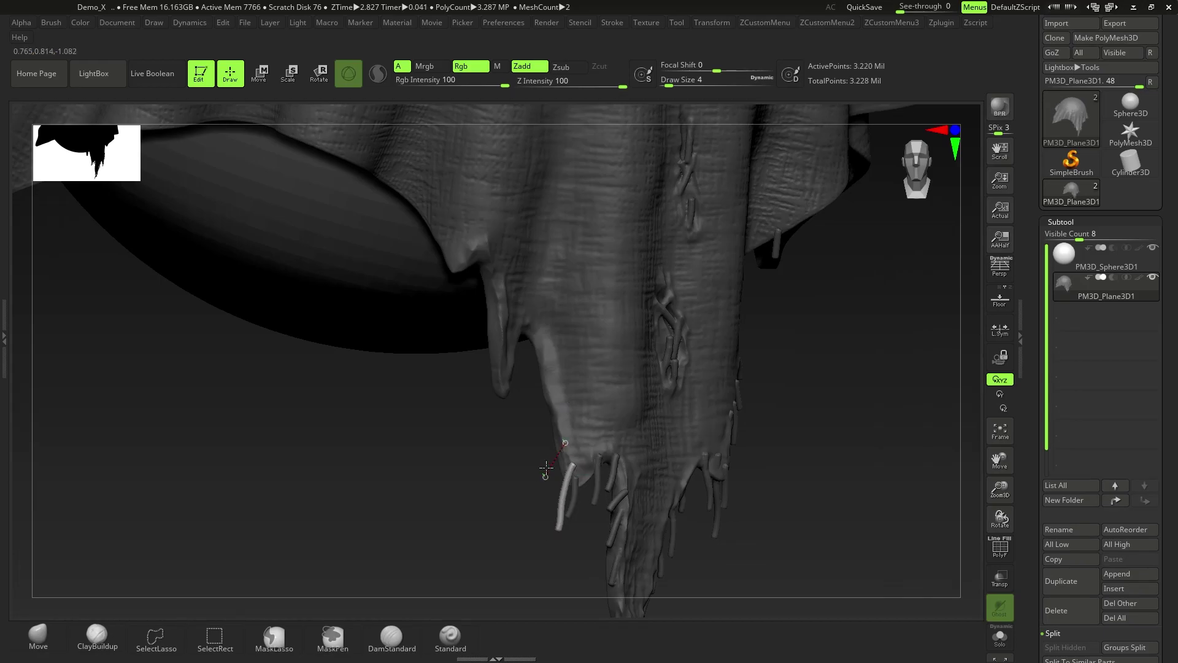
right_drag(544, 473, 552, 491)
drag(563, 412, 551, 453)
right_drag(583, 422, 534, 470)
drag(529, 471, 526, 518)
drag(558, 423, 554, 456)
- Add more hanging tube threads to the remaining bare parts of the front hem
right_drag(571, 429, 625, 393)
ctrl+right_drag(626, 392, 663, 399)
drag(623, 475, 627, 516)
drag(677, 425, 682, 453)
right_drag(675, 430, 663, 393)
drag(709, 403, 705, 448)
drag(741, 411, 740, 445)
- Clear the mask and press the crossing threads into the new tear at Draw Size about 54
mouse_move(761, 454)
right_down()
mouse_move(745, 429)
mouse_move(614, 491)
right_up()
right_drag(381, 522, 397, 512)
ctrl+drag(397, 513, 368, 540)
ctrl+right_drag(368, 521, 380, 589)
key(s)
drag(709, 371, 713, 372)
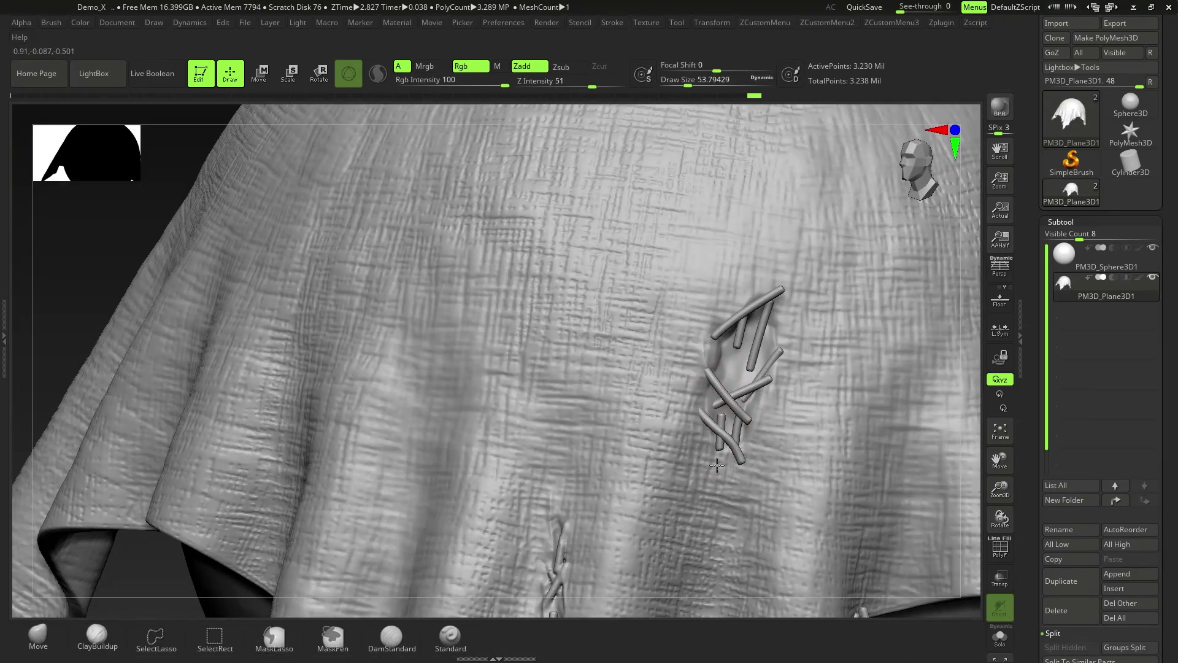
mouse_move(772, 285)
right_down()
mouse_move(816, 326)
mouse_move(775, 300)
right_up()
drag(774, 295, 767, 310)
right_drag(776, 331, 763, 355)
alt+right_drag(696, 443, 760, 306)
mouse_move(662, 429)
ctrl+right_down()
mouse_move(662, 467)
mouse_move(650, 425)
ctrl+right_up()
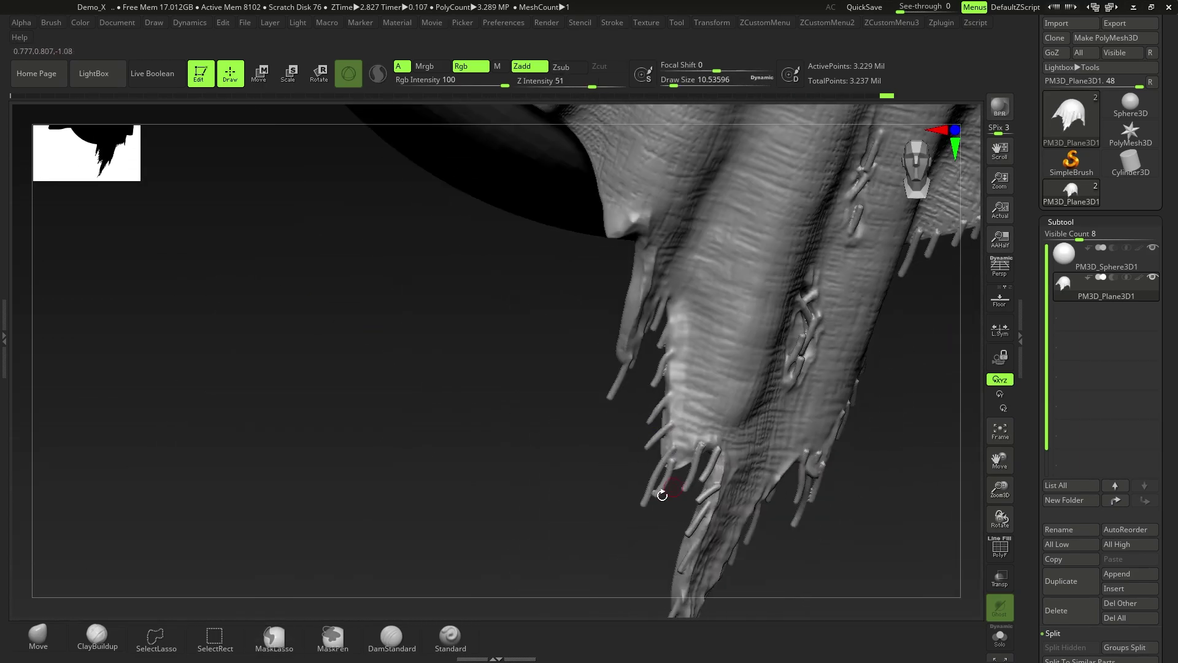
right_drag(662, 495, 698, 484)
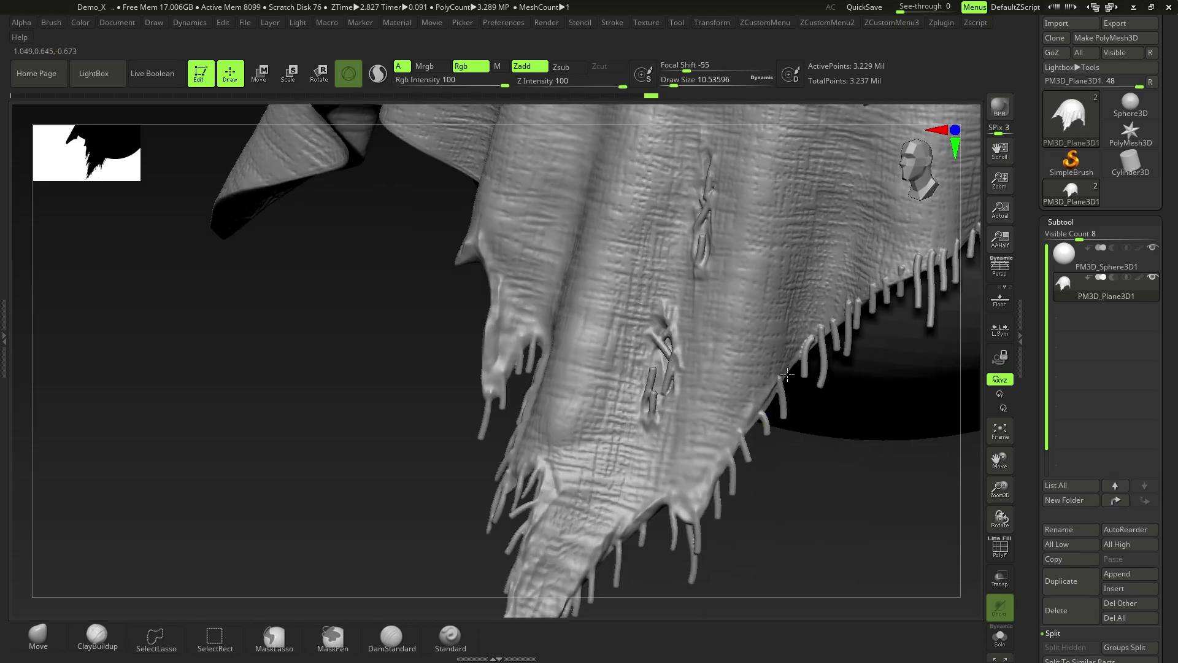